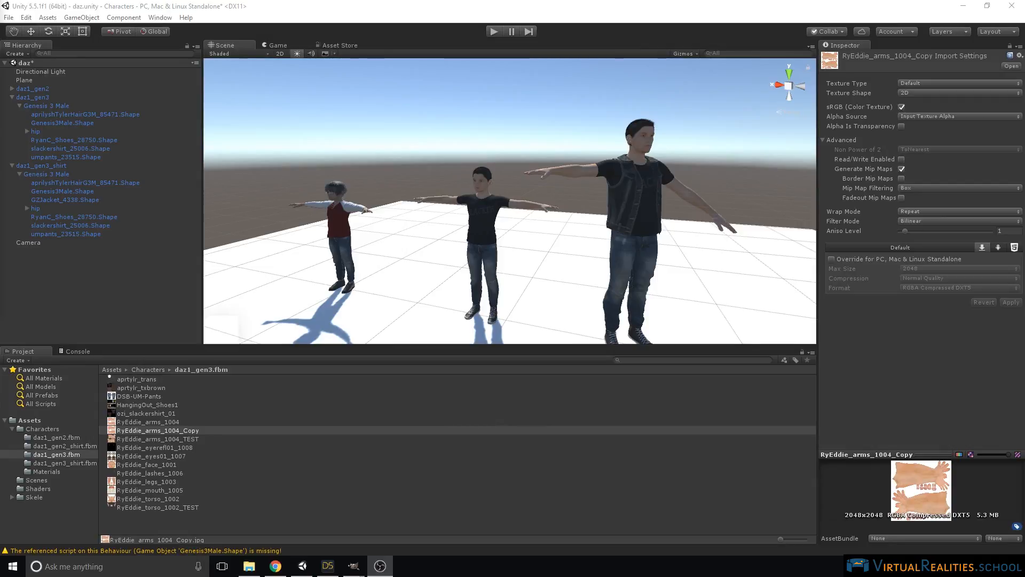
Step: Compare the imported characters in the scene with the original vest-wearing figure in DAZ Studio, and return to Unity
{"action": "right_click_drag", "start_coordinate": [520, 170], "coordinate": [551, 170]}
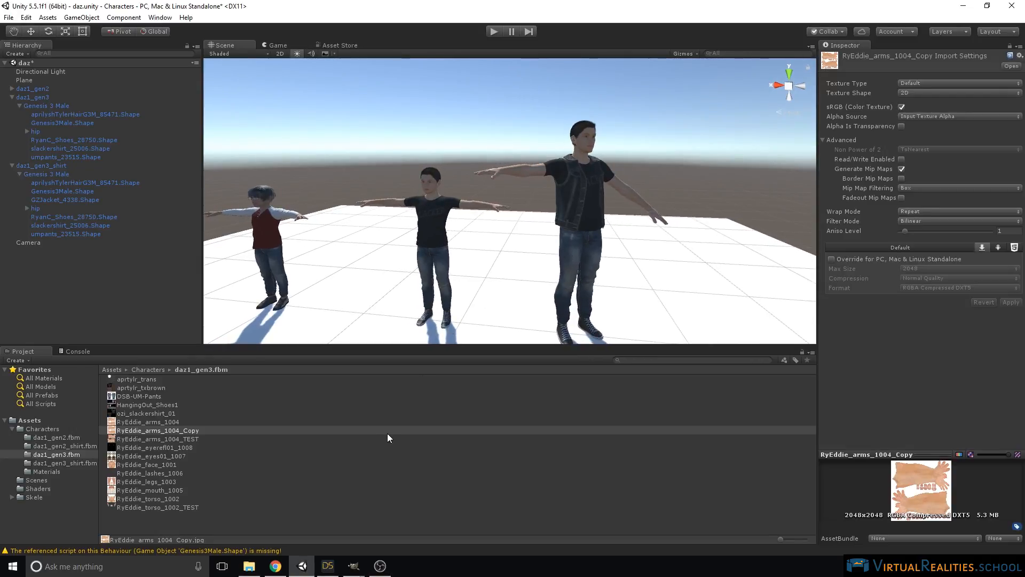
{"action": "left_click", "coordinate": [328, 566]}
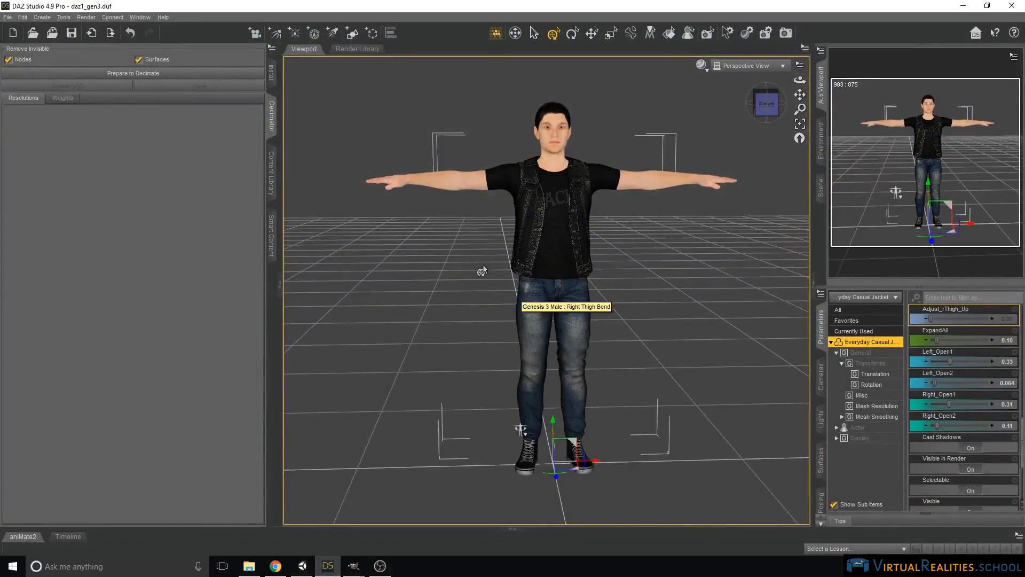
{"action": "left_click", "coordinate": [301, 567]}
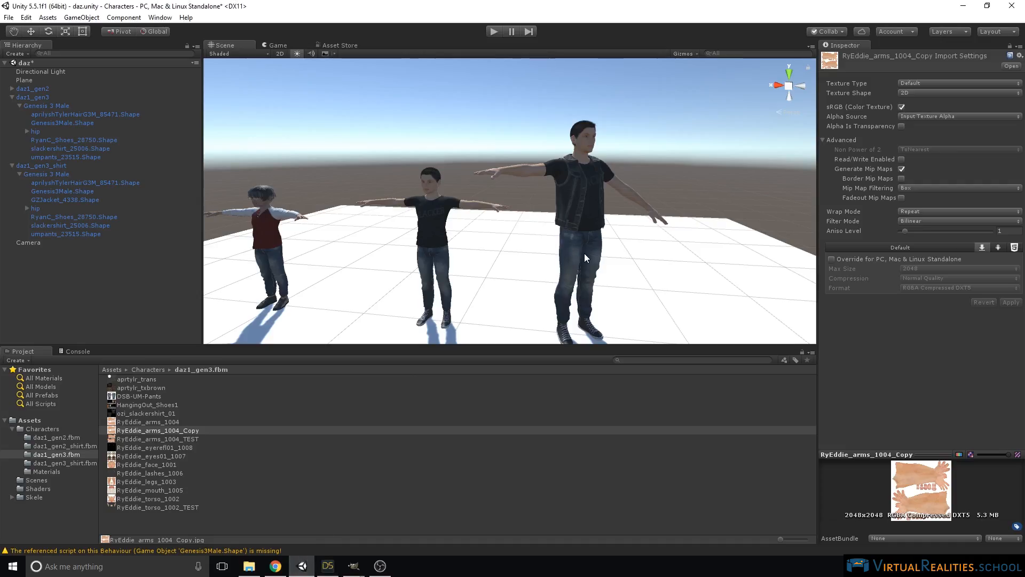
Step: Examine the denim vest on the daz1_gen3_shirt character up close, from the front and both sides
{"action": "scroll", "coordinate": [584, 253], "scroll_direction": "up", "scroll_amount": 3}
{"action": "middle_click_drag", "start_coordinate": [584, 253], "coordinate": [618, 150]}
{"action": "scroll", "coordinate": [537, 129], "scroll_direction": "up", "scroll_amount": 4}
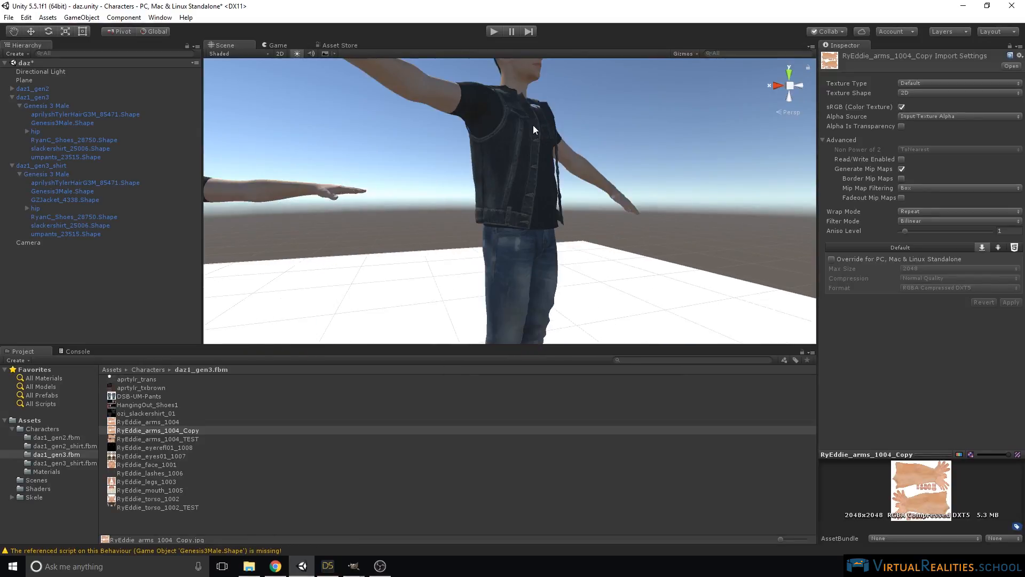
{"action": "right_click_drag", "start_coordinate": [534, 125], "coordinate": [559, 111]}
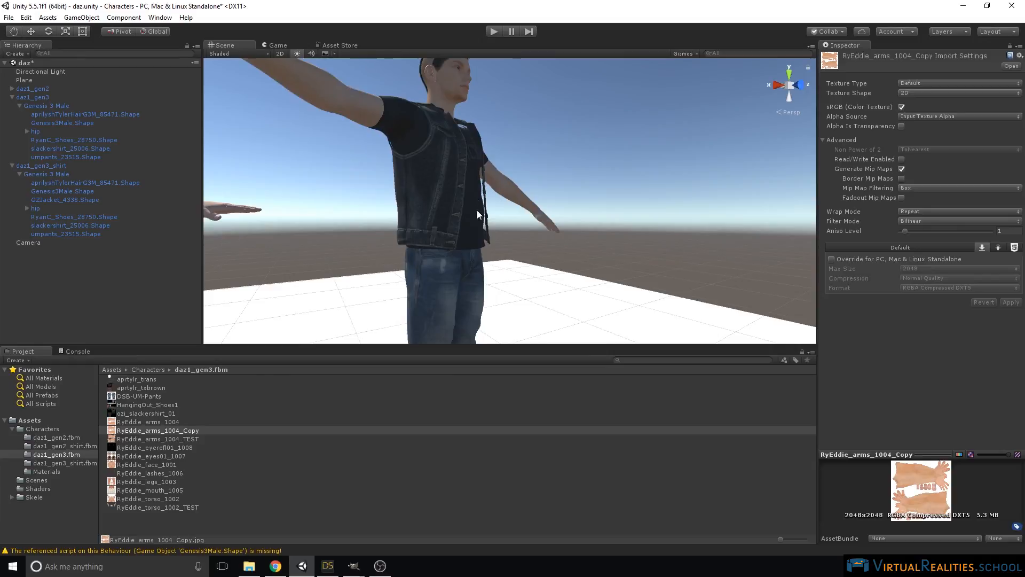
{"action": "right_click_drag", "start_coordinate": [479, 178], "coordinate": [385, 120]}
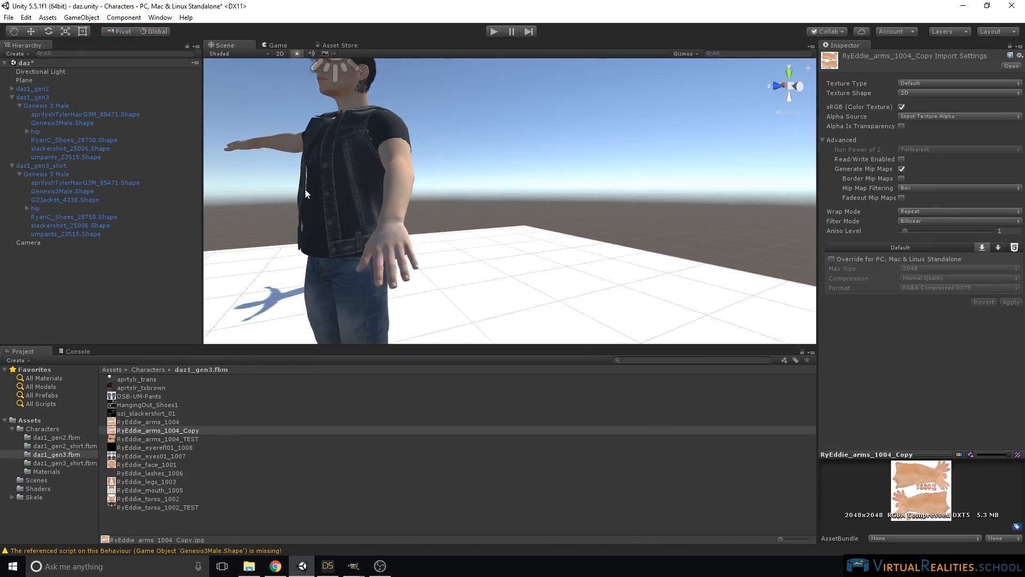
{"action": "right_click_drag", "start_coordinate": [307, 188], "coordinate": [486, 170]}
{"action": "scroll", "coordinate": [497, 170], "scroll_direction": "down", "scroll_amount": 3}
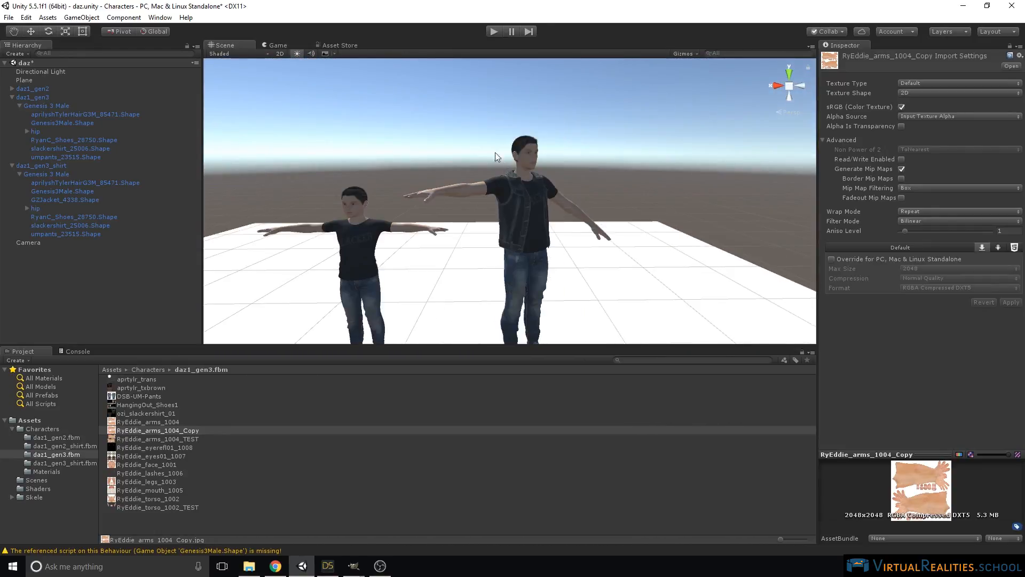
{"action": "left_click_drag", "start_coordinate": [492, 195], "coordinate": [495, 198]}
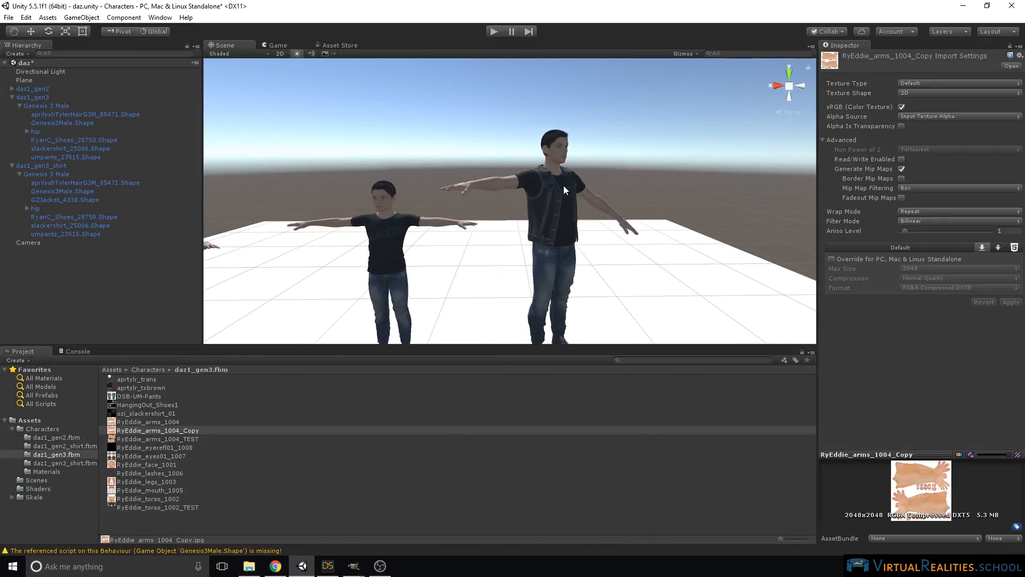
{"action": "left_click_drag", "start_coordinate": [555, 196], "coordinate": [553, 195]}
{"action": "right_click_drag", "start_coordinate": [553, 194], "coordinate": [618, 199]}
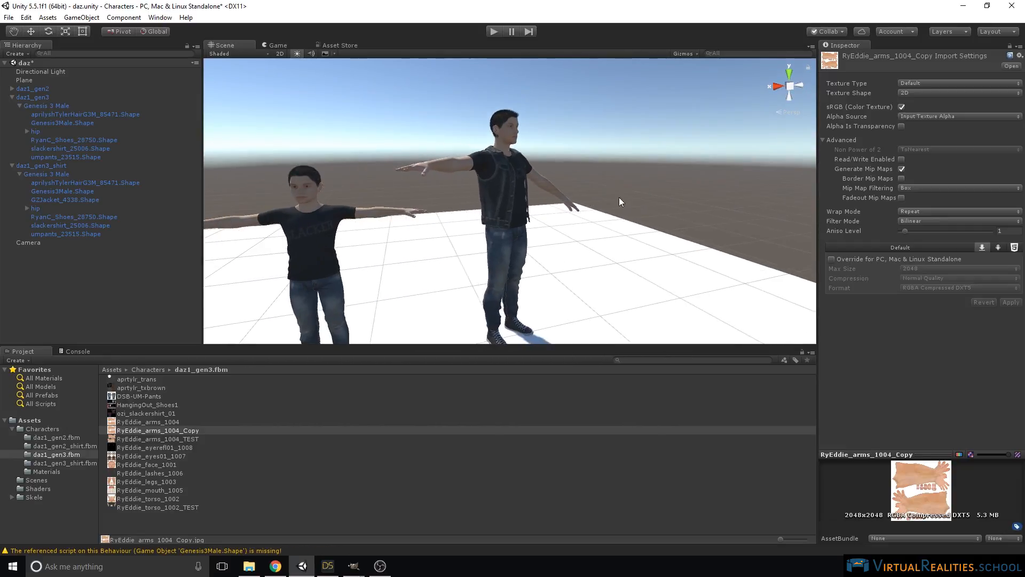
{"action": "scroll", "coordinate": [524, 185], "scroll_direction": "up", "scroll_amount": 5}
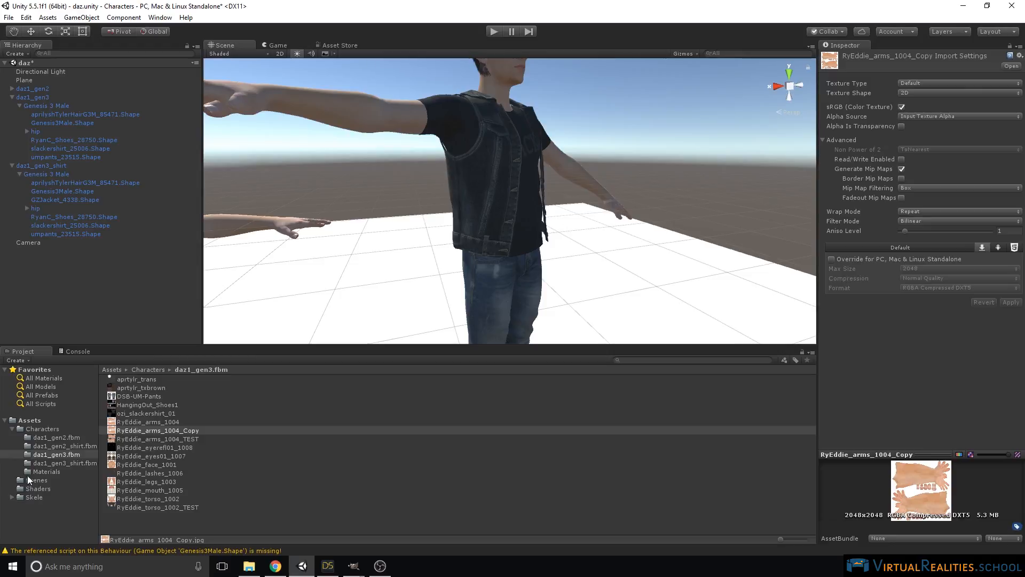
Step: Select GZJacket_4338.Shape under daz1_gen3_shirt and list the available shaders for its Pockets material
{"action": "left_click", "coordinate": [67, 200]}
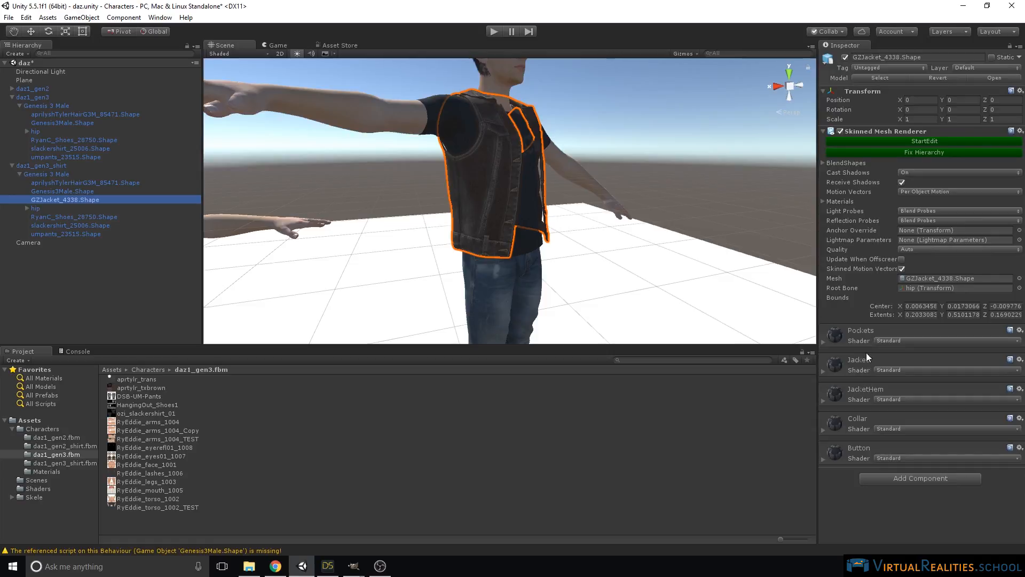
{"action": "left_click", "coordinate": [885, 341]}
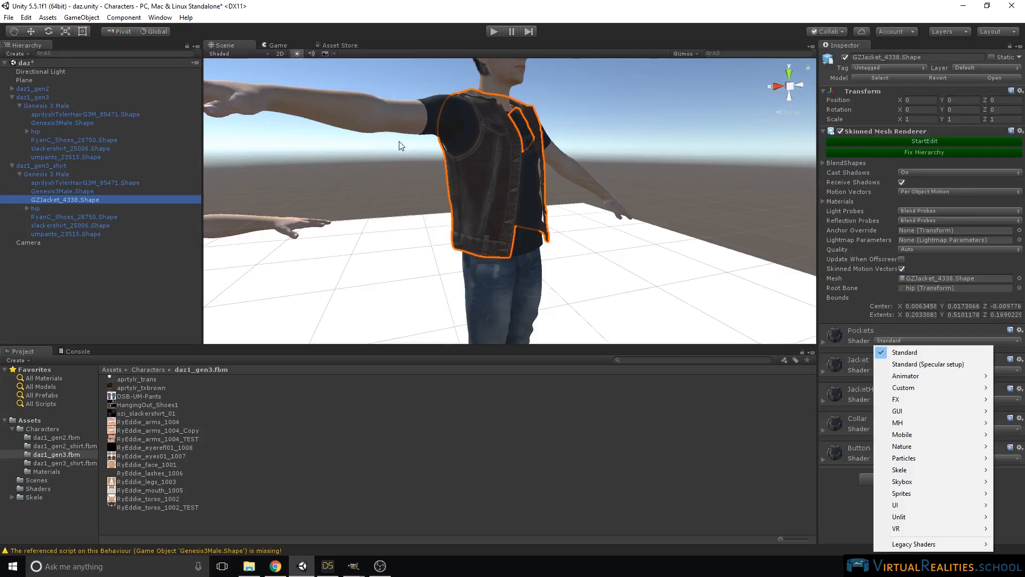
Step: Switch to the Unity store site in Chrome, open the latest release's download page, and list the additional downloads for Windows
{"action": "left_click", "coordinate": [277, 568]}
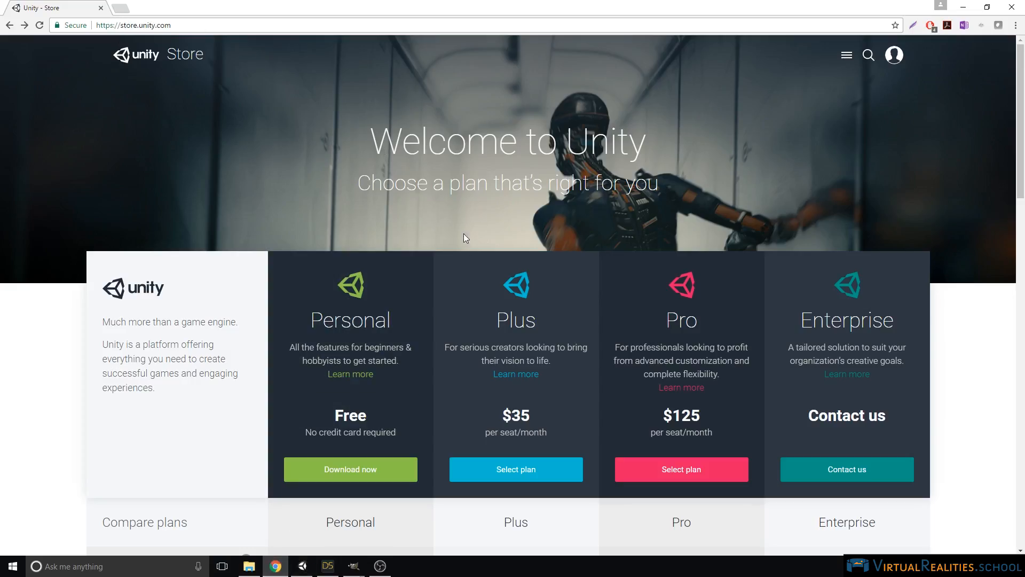
{"action": "scroll", "coordinate": [485, 323], "scroll_direction": "down", "scroll_amount": 20}
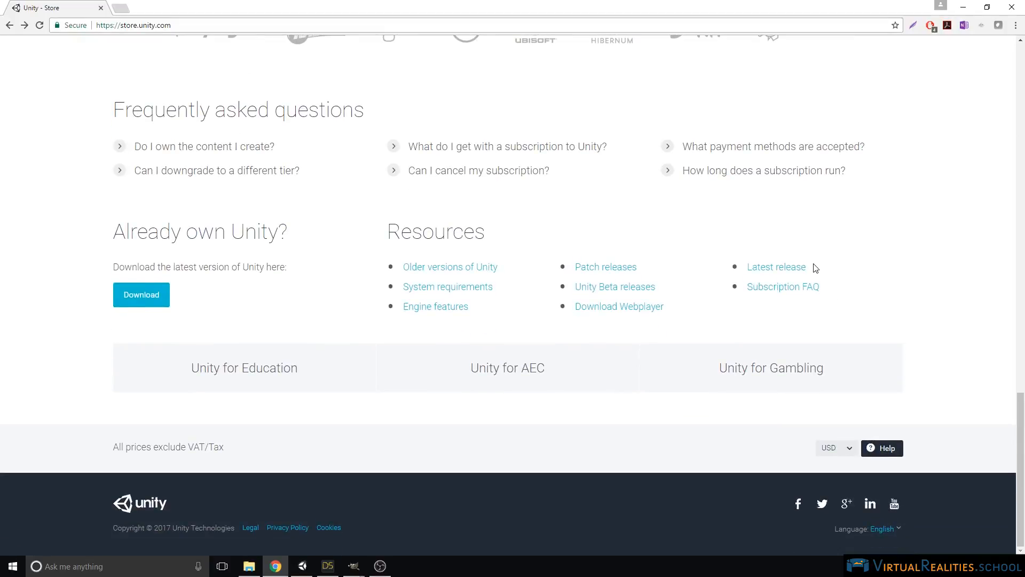
{"action": "left_click", "coordinate": [784, 270]}
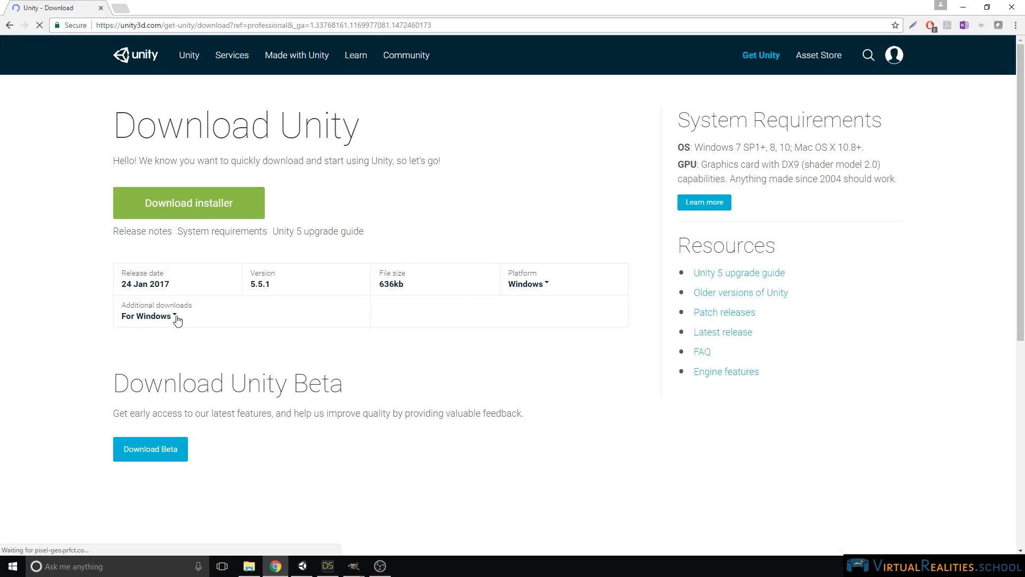
{"action": "left_click", "coordinate": [175, 316]}
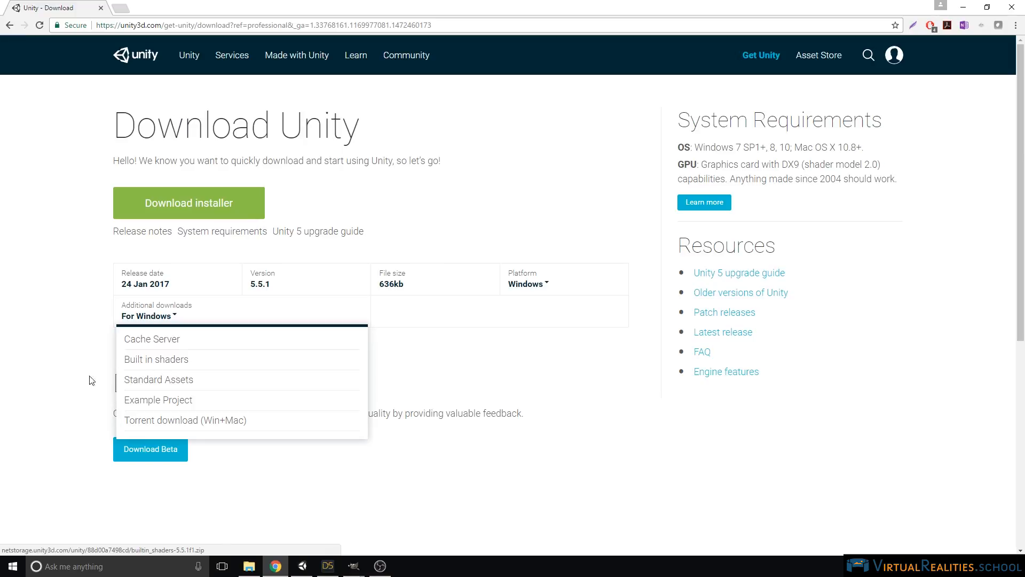
Step: In File Explorer, open the Shaders project folder's DefaultResourcesExtra subfolder and locate Standard.shader
{"action": "left_click", "coordinate": [250, 566]}
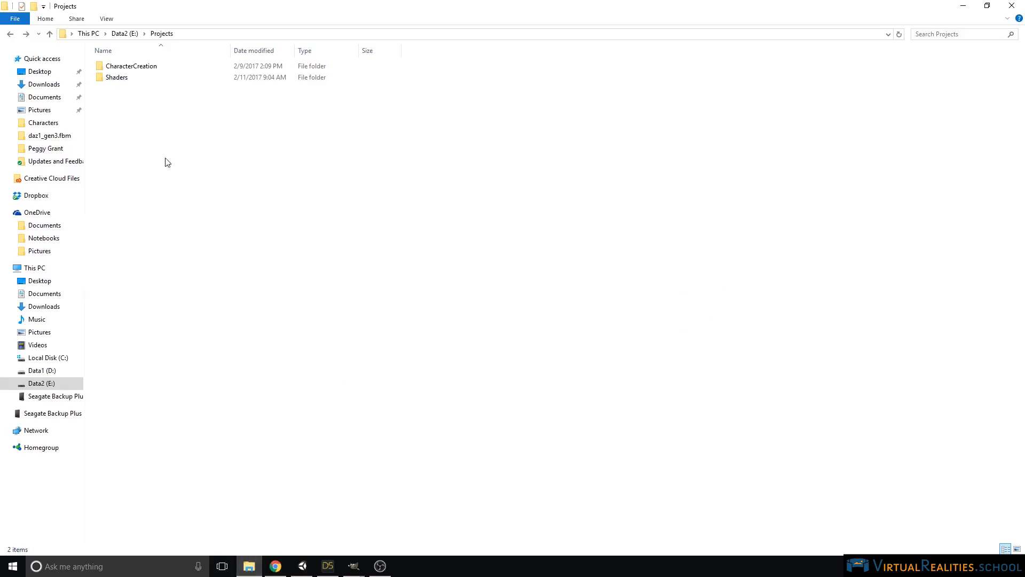
{"action": "left_click", "coordinate": [128, 79]}
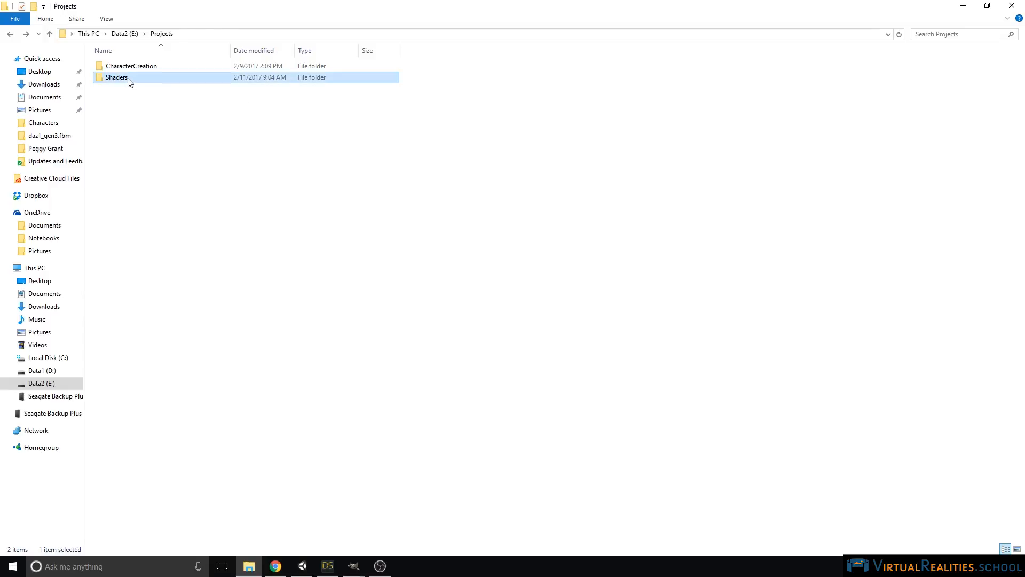
{"action": "double_click", "coordinate": [128, 79]}
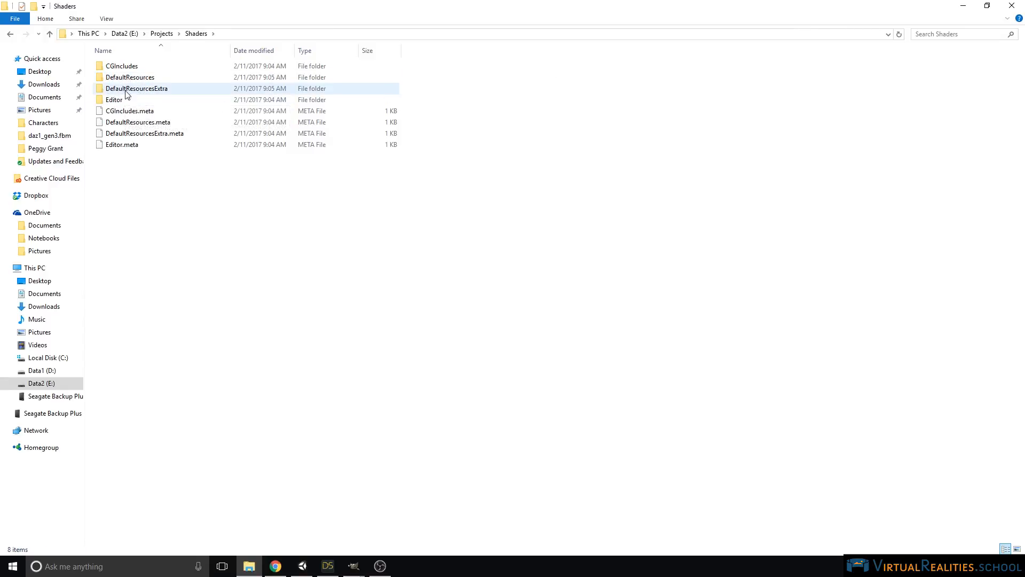
{"action": "double_click", "coordinate": [131, 91]}
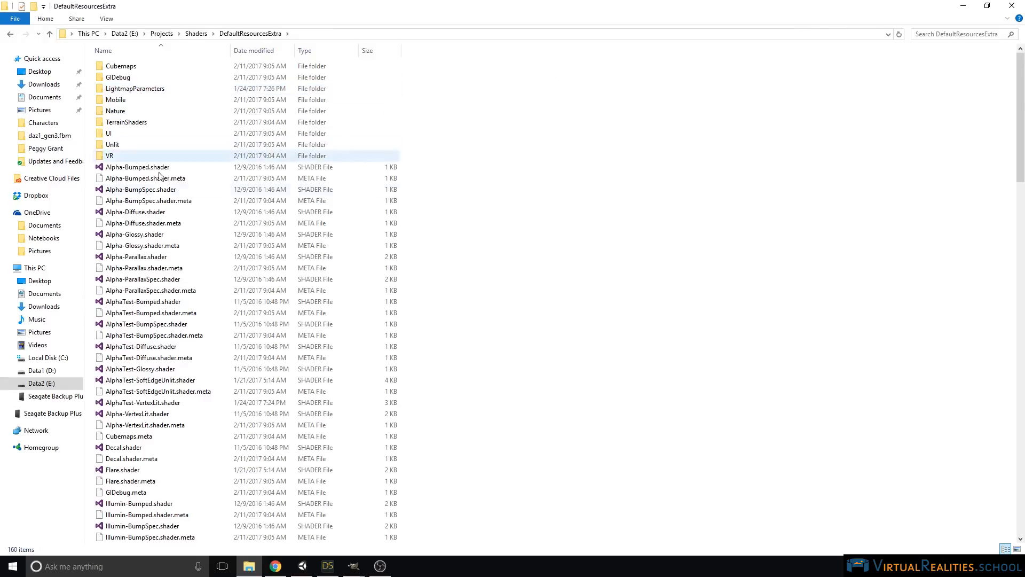
{"action": "scroll", "coordinate": [158, 162], "scroll_direction": "down", "scroll_amount": 20}
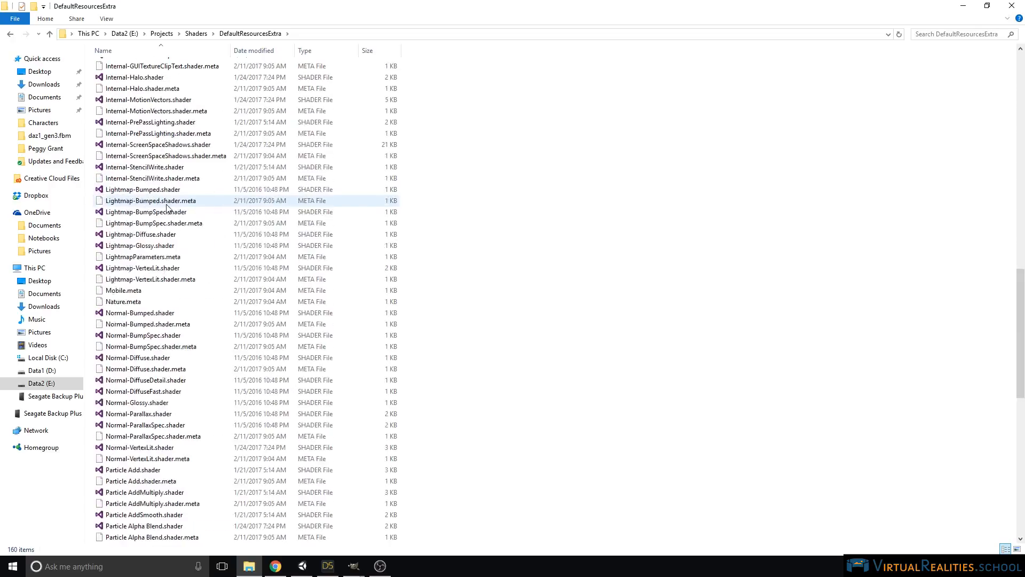
{"action": "scroll", "coordinate": [166, 207], "scroll_direction": "down", "scroll_amount": 15}
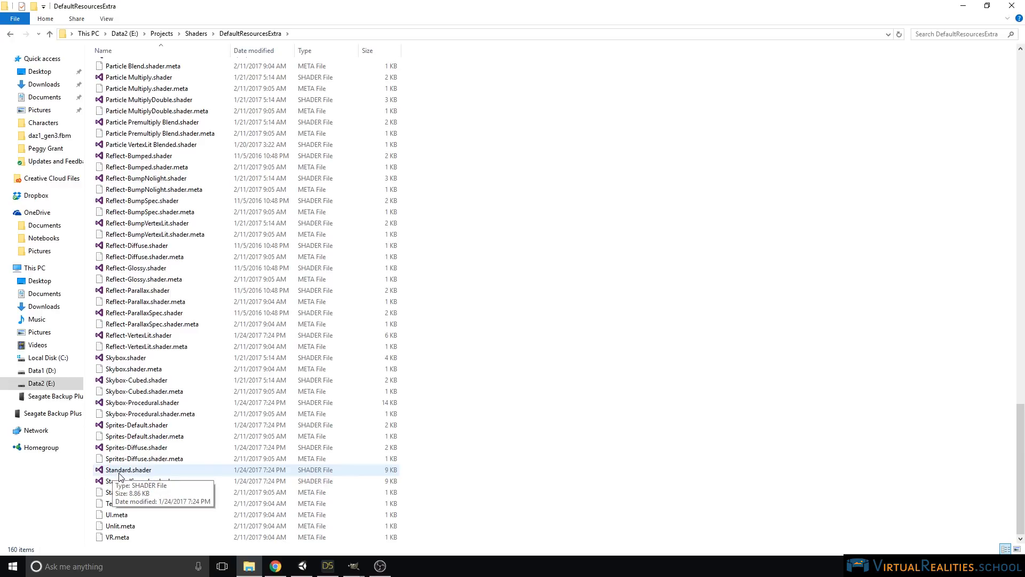
Step: Back in Unity, duplicate the Standard shader in the Shaders folder and rename the copy "Standard doublesided"
{"action": "left_click", "coordinate": [302, 566]}
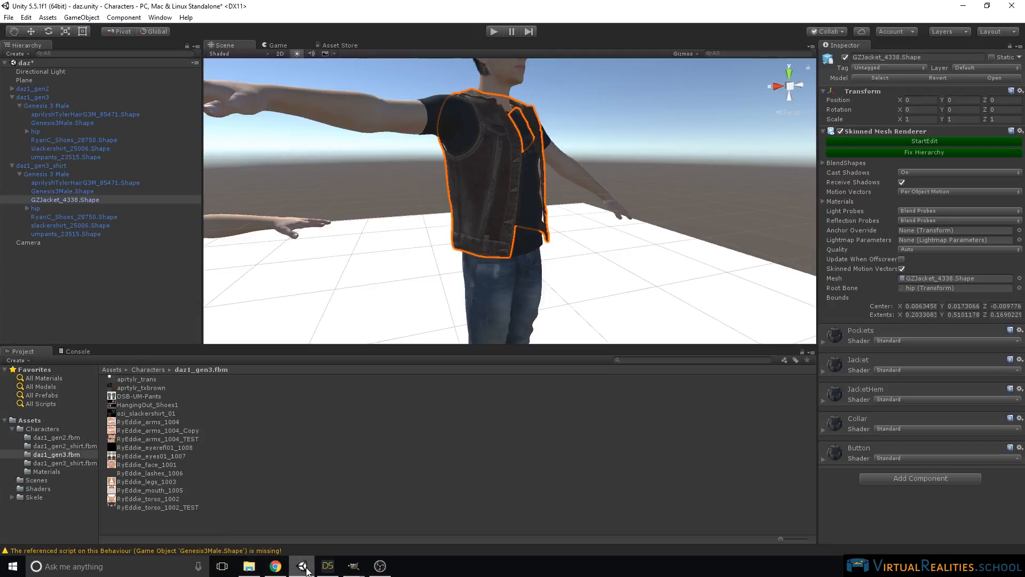
{"action": "left_click", "coordinate": [37, 488]}
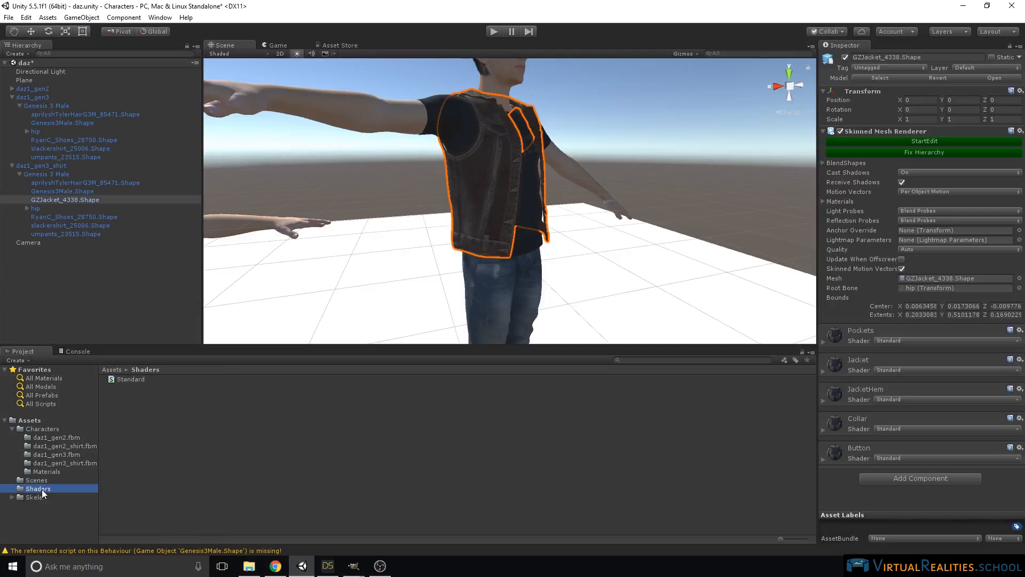
{"action": "left_click", "coordinate": [136, 378]}
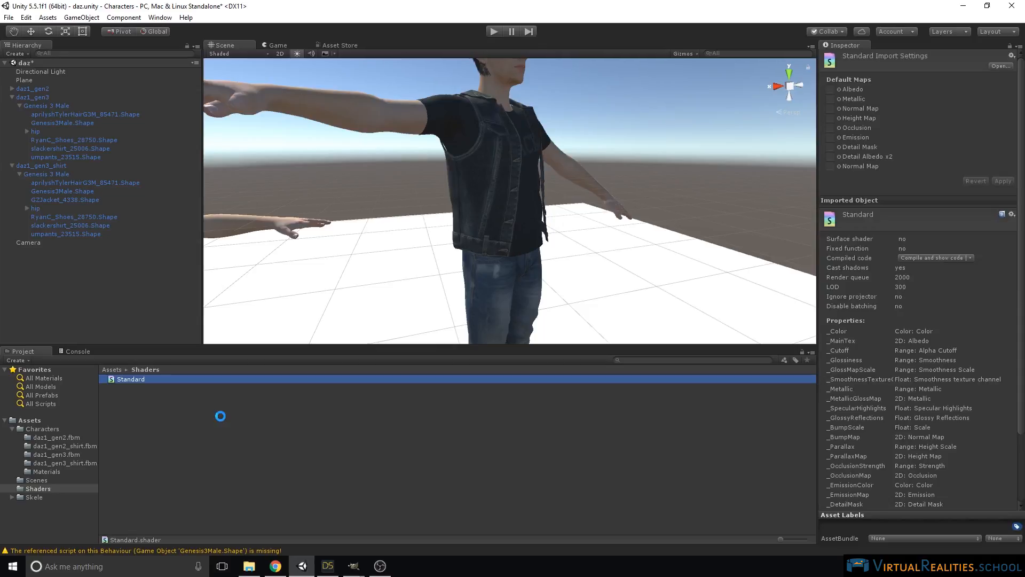
{"action": "key", "text": "ctrl+d"}
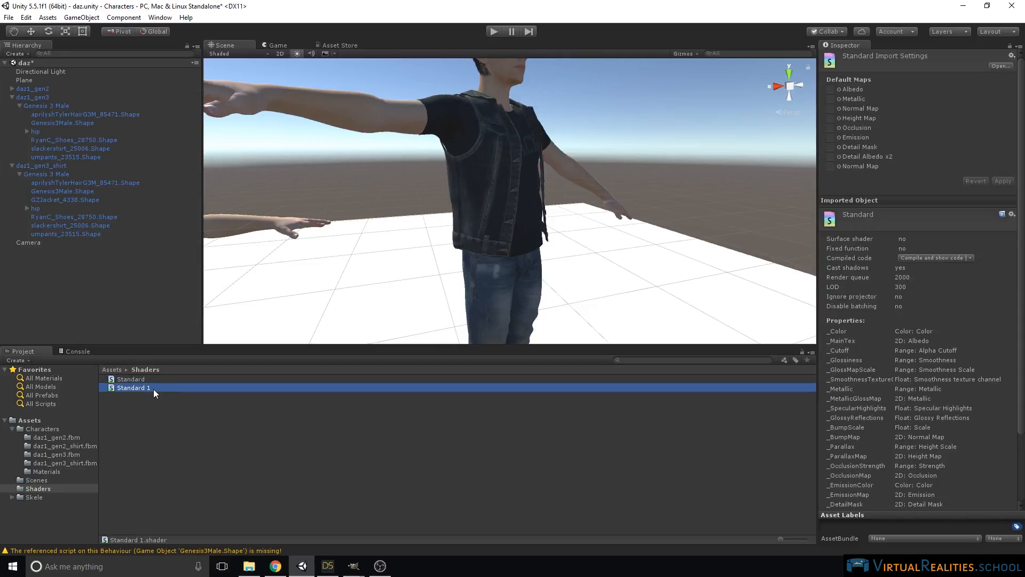
{"action": "left_click", "coordinate": [153, 389]}
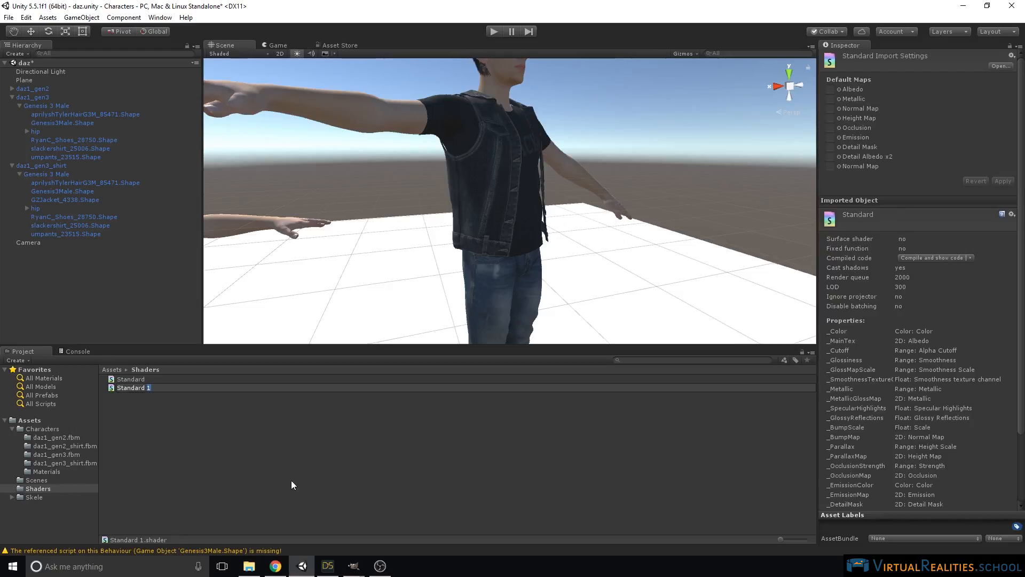
{"action": "type", "text": "doublesided"}
{"action": "key", "text": "Return"}
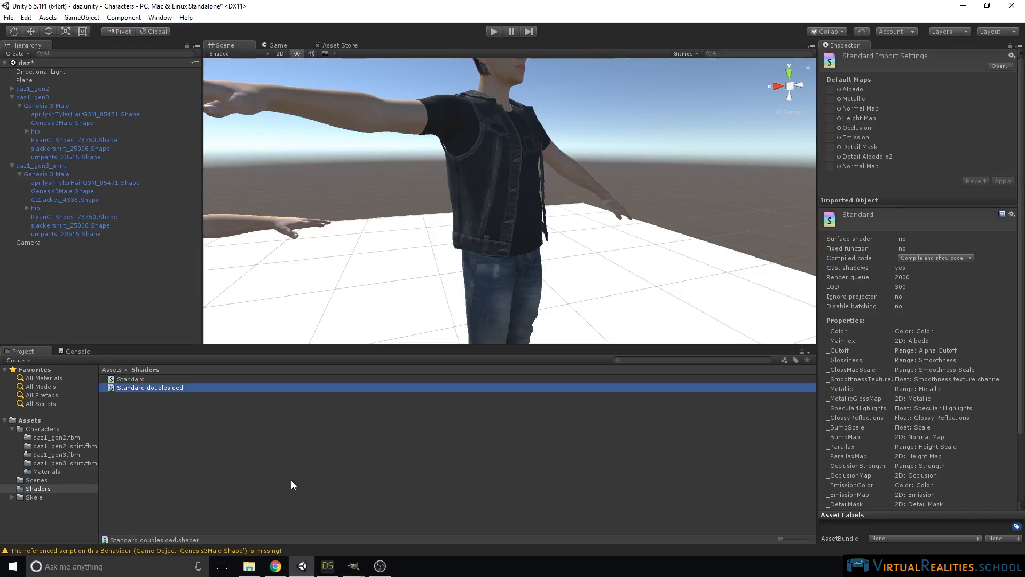
Step: Open the Standard doublesided shader in Visual Studio and change its declared shader name to "Standard doublesided"
{"action": "double_click", "coordinate": [158, 388]}
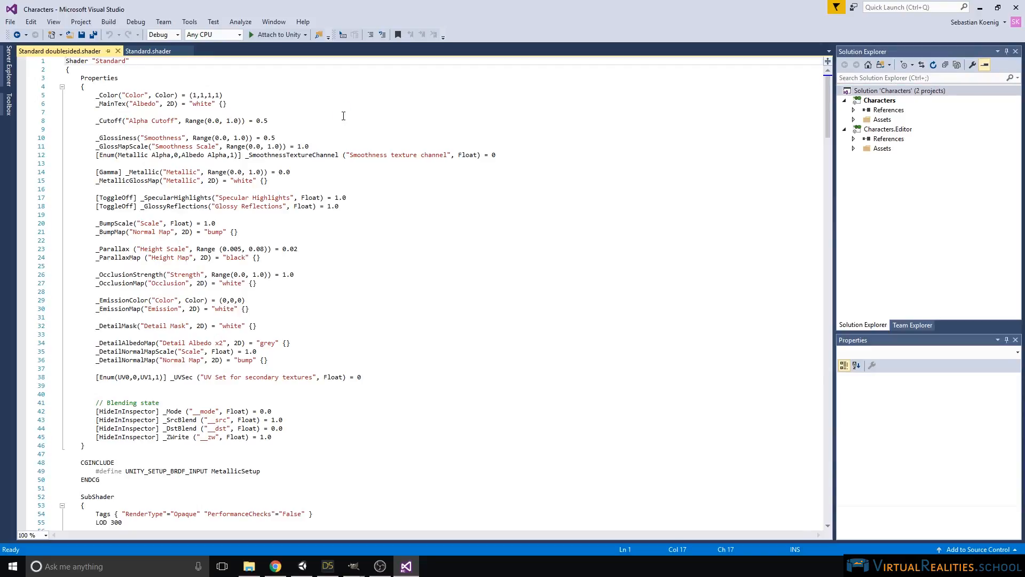
{"action": "type", "text": "doublesided"}
{"action": "left_click", "coordinate": [329, 116]}
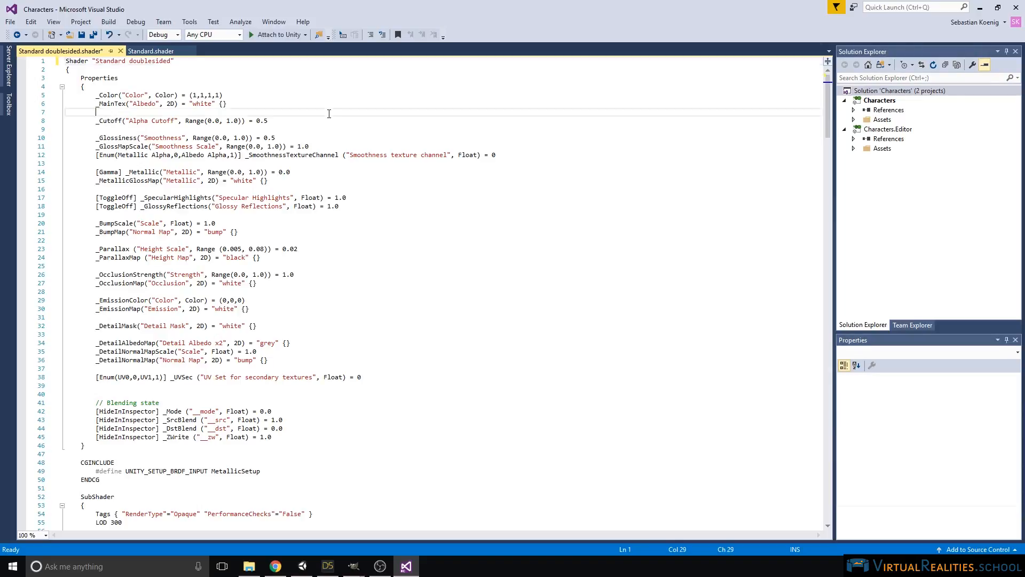
Step: Add a "Cull Off" line below ZWrite in the base forward pass, before CGPROGRAM
{"action": "scroll", "coordinate": [326, 128], "scroll_direction": "down", "scroll_amount": 2}
{"action": "scroll", "coordinate": [322, 144], "scroll_direction": "down", "scroll_amount": 11}
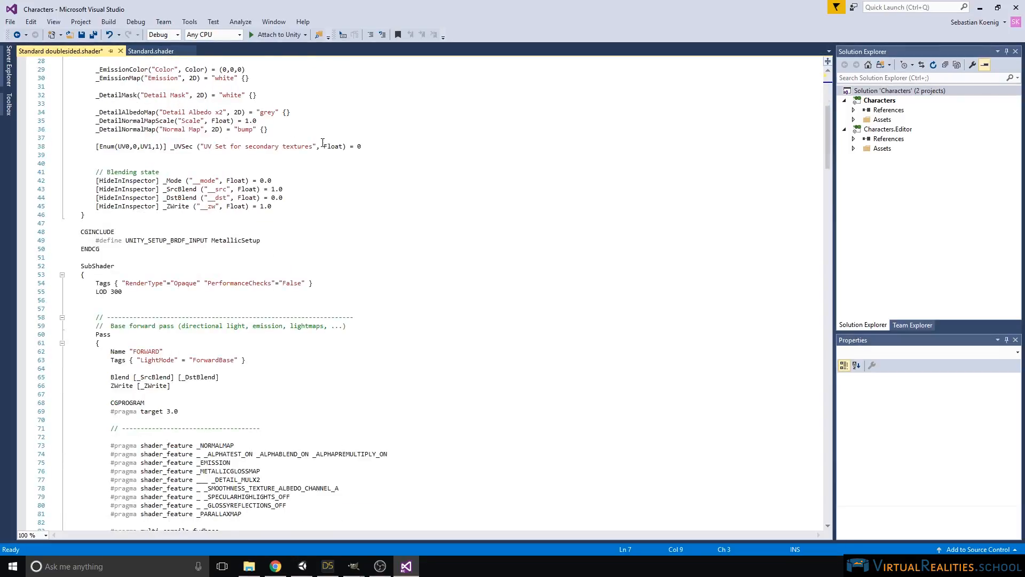
{"action": "left_click_drag", "start_coordinate": [81, 163], "coordinate": [119, 163]}
{"action": "left_click", "coordinate": [128, 258]}
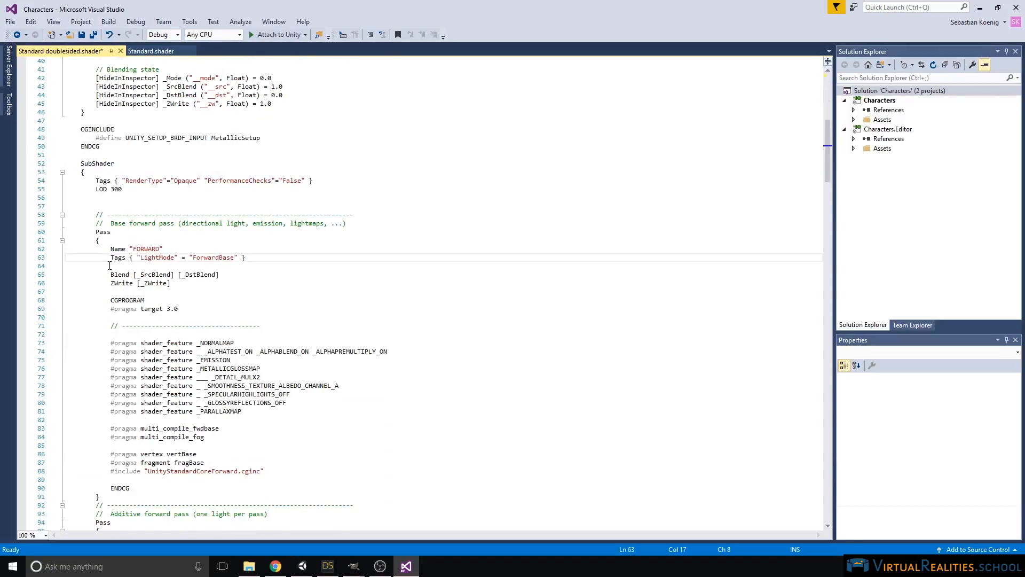
{"action": "left_click", "coordinate": [131, 292]}
{"action": "key", "text": "Return"}
{"action": "key", "text": "Return"}
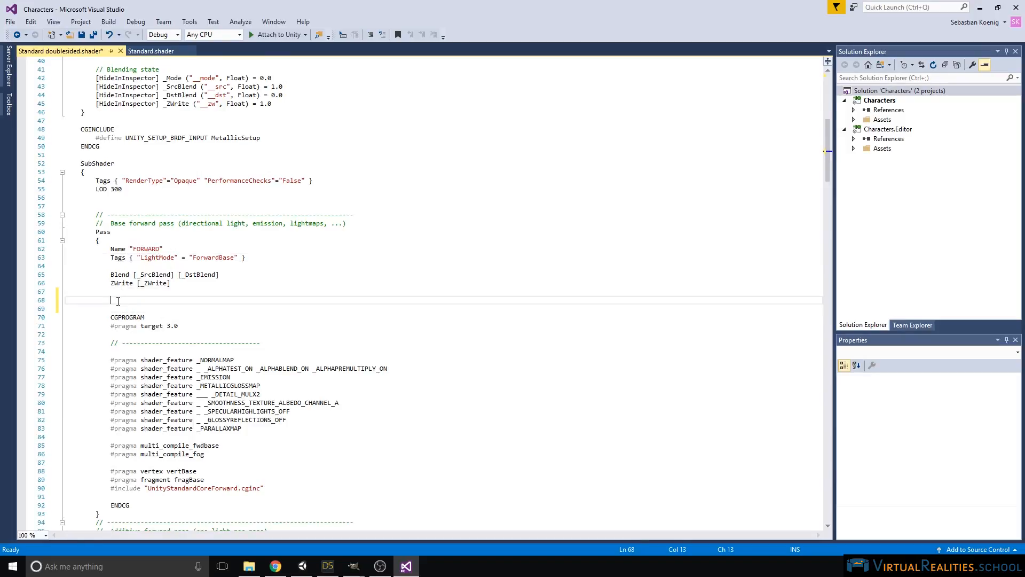
{"action": "type", "text": "ull Off"}
Step: Add a "Cull Off" line above CGPROGRAM in the deferred pass and save the shader file
{"action": "scroll", "coordinate": [149, 313], "scroll_direction": "down", "scroll_amount": 20}
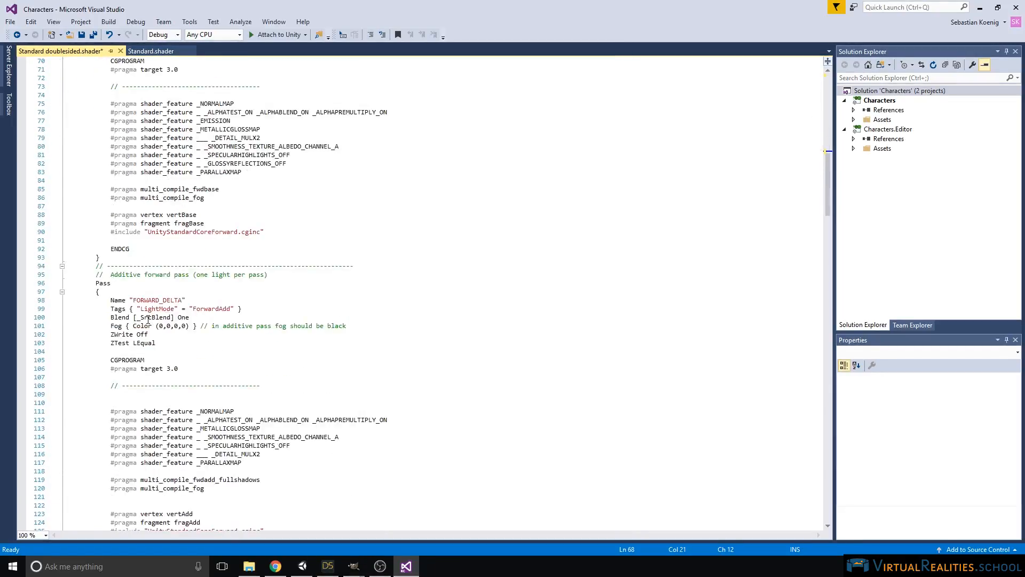
{"action": "scroll", "coordinate": [148, 320], "scroll_direction": "down", "scroll_amount": 11}
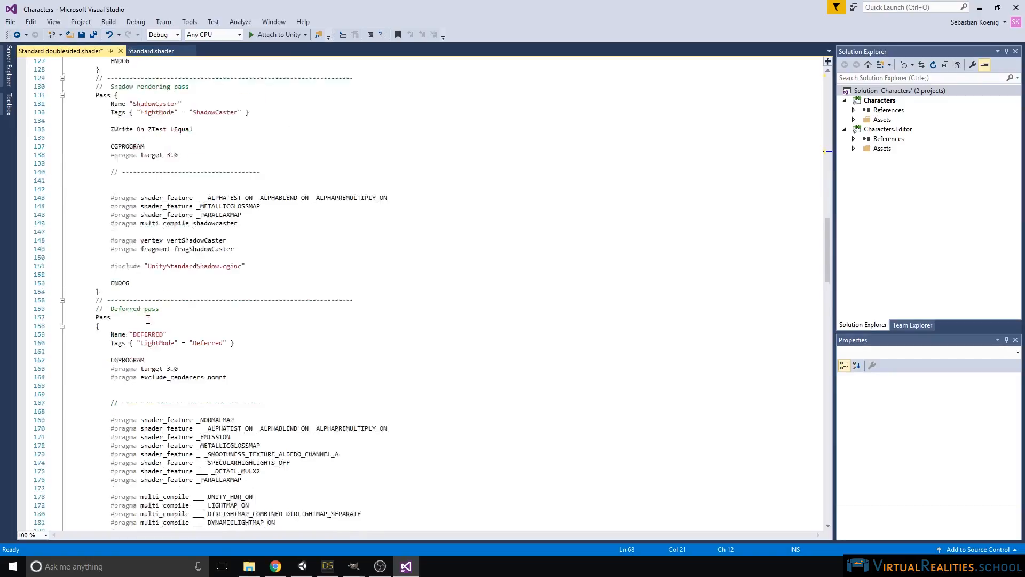
{"action": "left_click", "coordinate": [123, 275]}
{"action": "key", "text": "Return"}
{"action": "key", "text": "Return"}
{"action": "key", "text": "Up"}
{"action": "type", "text": "Cull Off"}
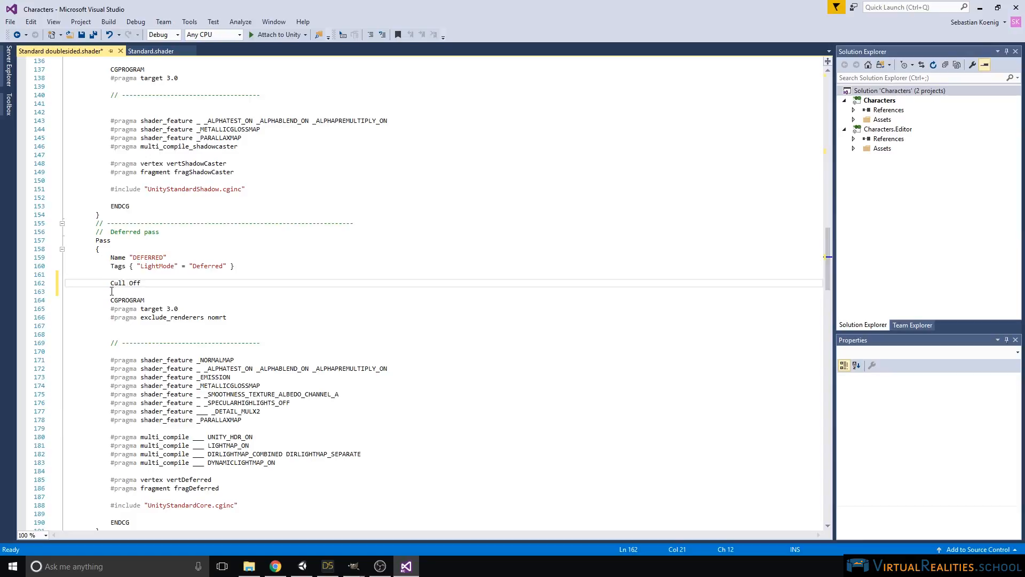
{"action": "key", "text": "ctrl+s"}
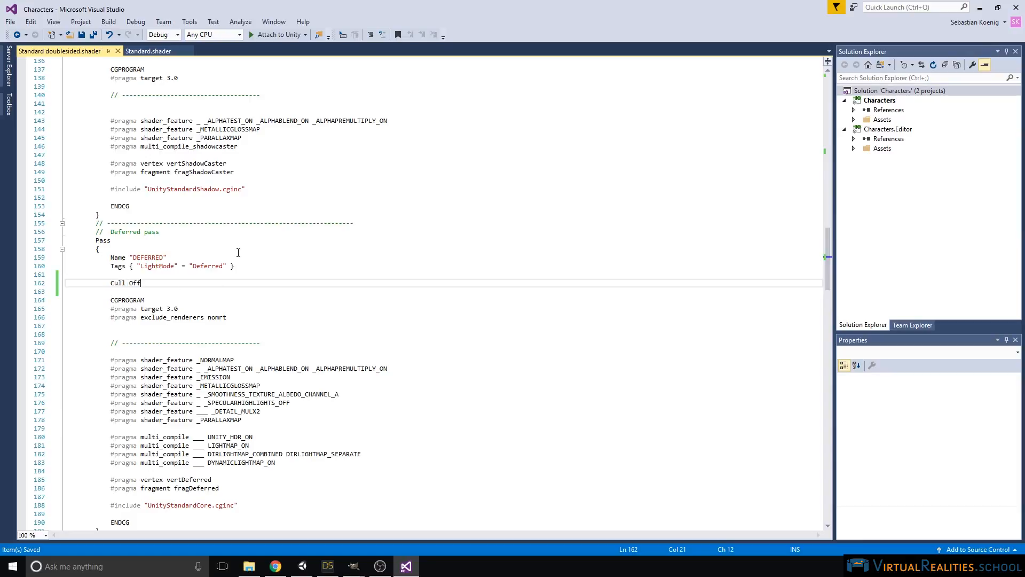
Step: Back in Unity, assign the Standard doublesided shader to the Pockets, Jacket, JacketHem and Collar materials of GZJacket_4338.Shape
{"action": "left_click", "coordinate": [984, 9]}
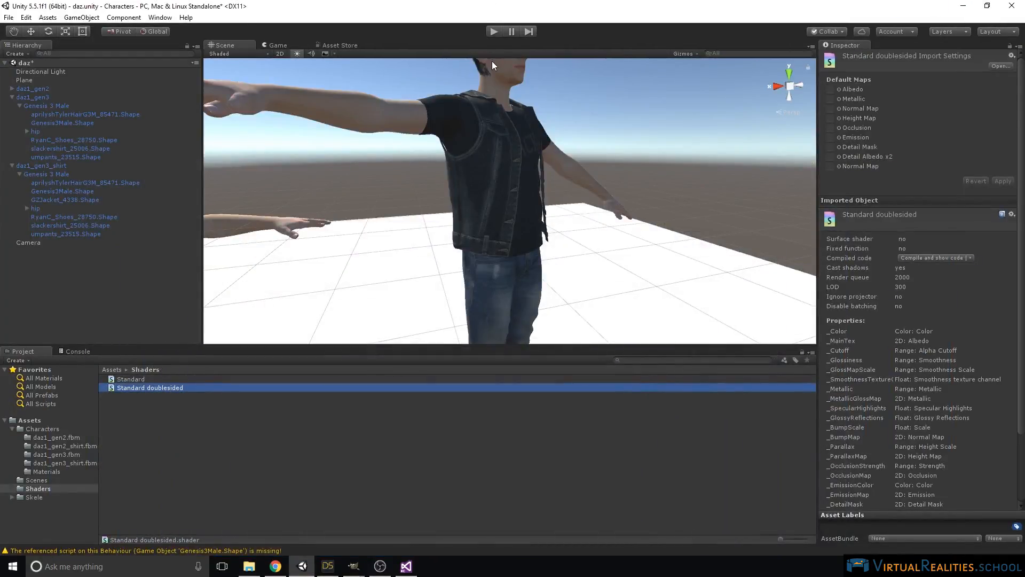
{"action": "left_click", "coordinate": [51, 199]}
{"action": "left_click", "coordinate": [899, 341]}
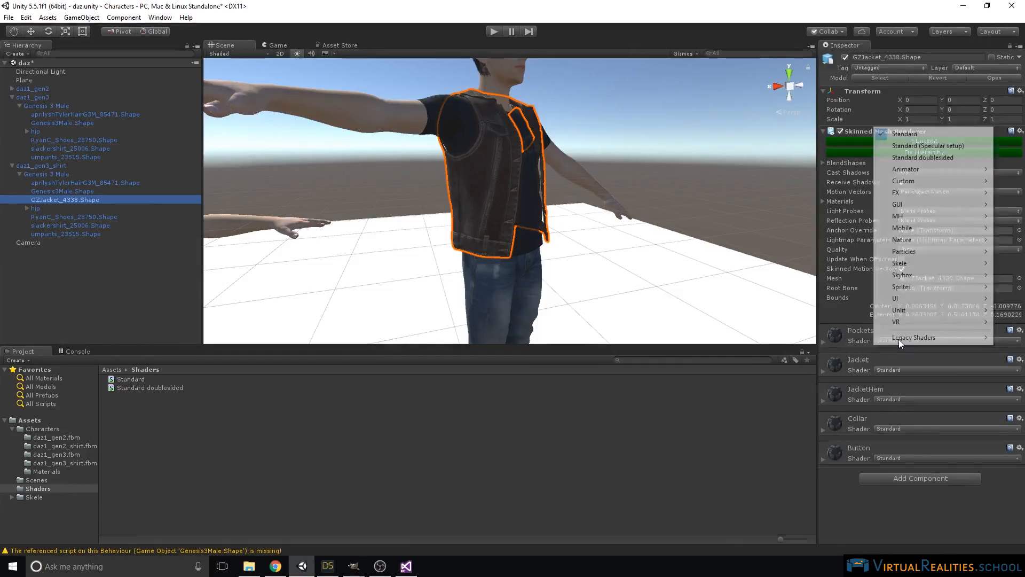
{"action": "left_click", "coordinate": [935, 158]}
{"action": "left_click", "coordinate": [898, 371]}
{"action": "left_click", "coordinate": [923, 187]}
{"action": "left_click", "coordinate": [906, 400]}
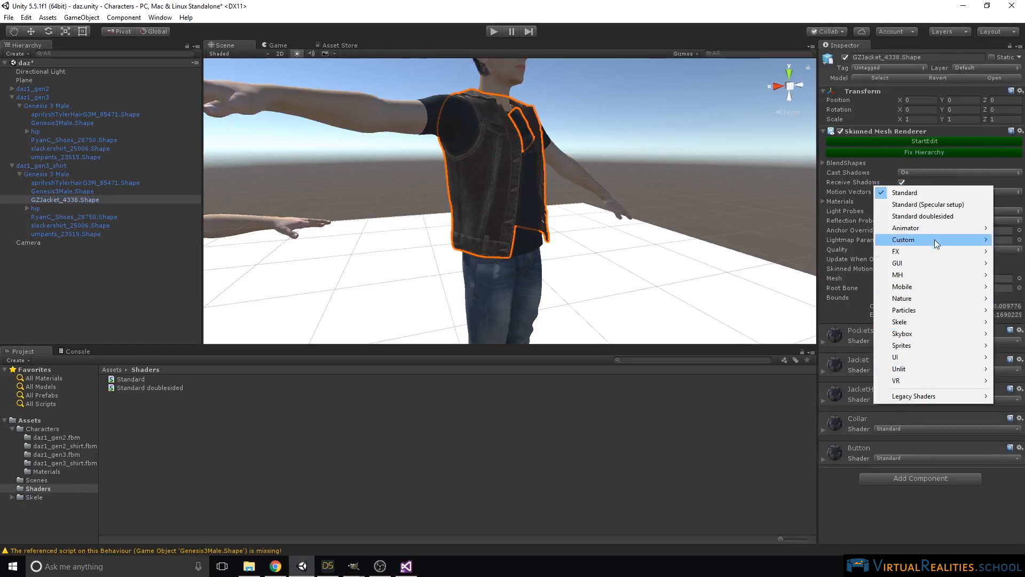
{"action": "left_click", "coordinate": [939, 219]}
{"action": "left_click", "coordinate": [890, 425]}
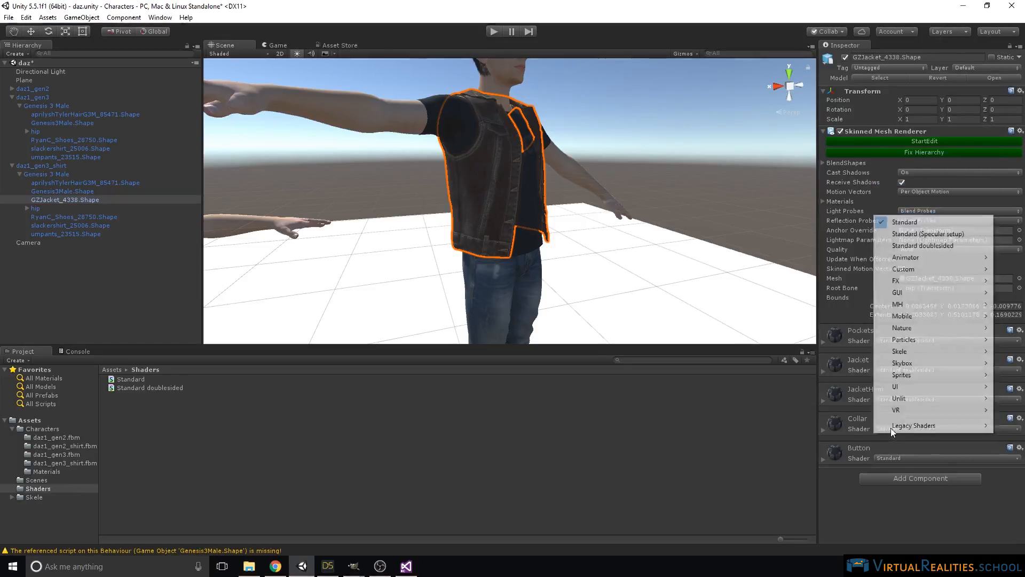
{"action": "left_click", "coordinate": [932, 246]}
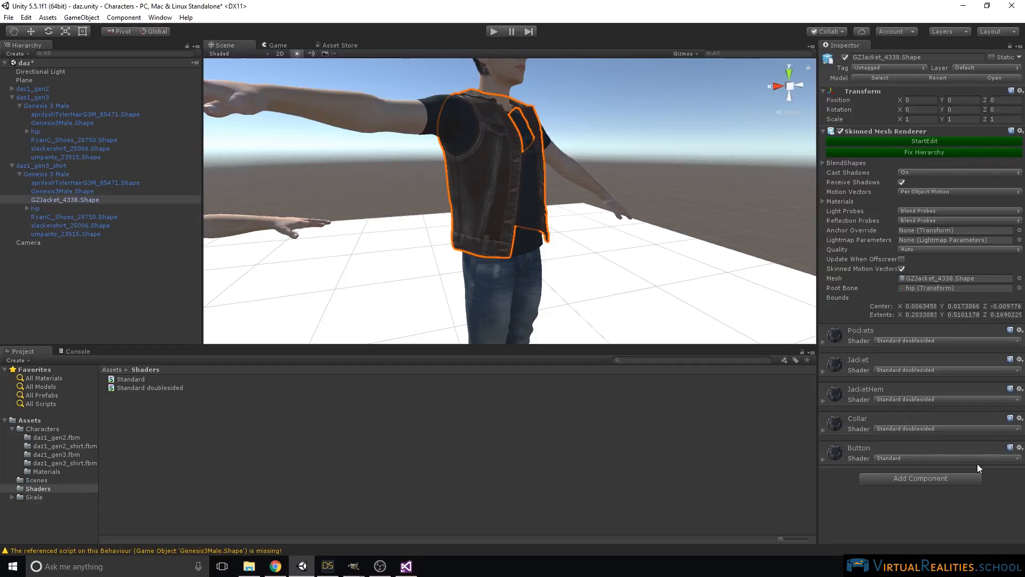
Step: Assign the Standard doublesided shader to the Shirt material of the vest-wearing character's slackershirt_25006.Shape
{"action": "left_click_drag", "start_coordinate": [550, 160], "coordinate": [571, 131], "text": "alt"}
{"action": "left_click", "coordinate": [549, 149]}
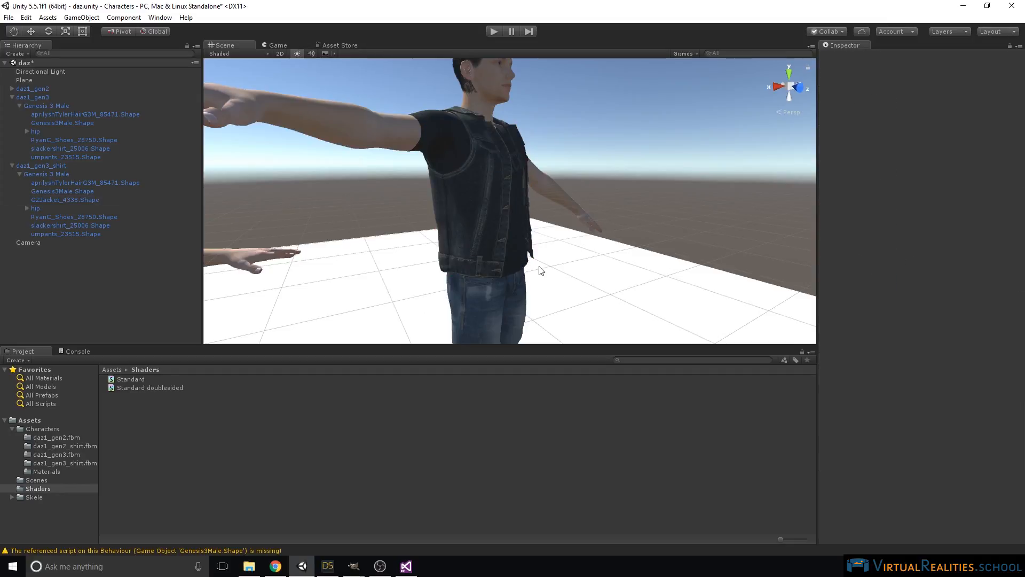
{"action": "left_click_drag", "start_coordinate": [533, 216], "coordinate": [475, 203], "text": "alt"}
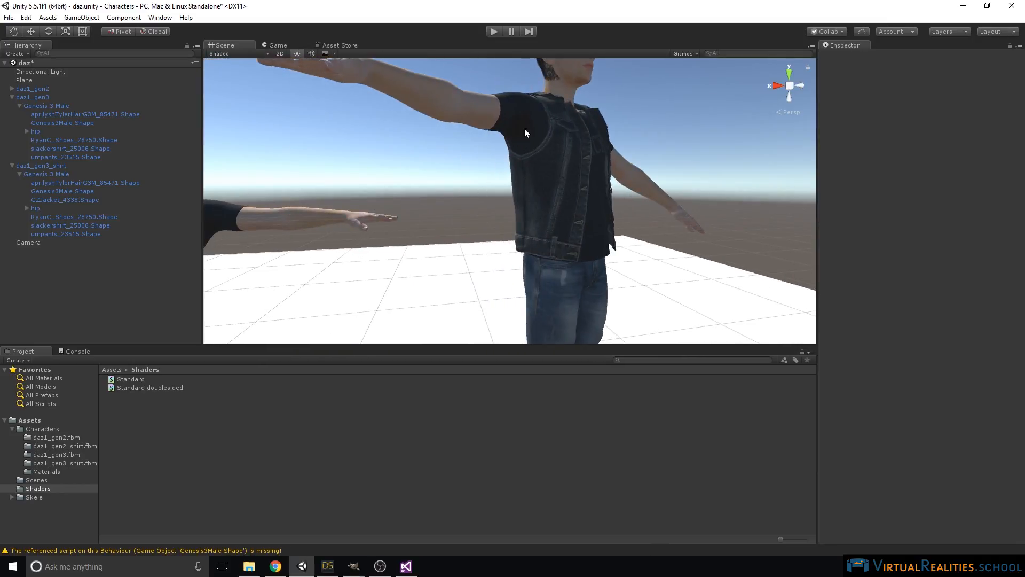
{"action": "middle_click_drag", "start_coordinate": [527, 118], "coordinate": [527, 120]}
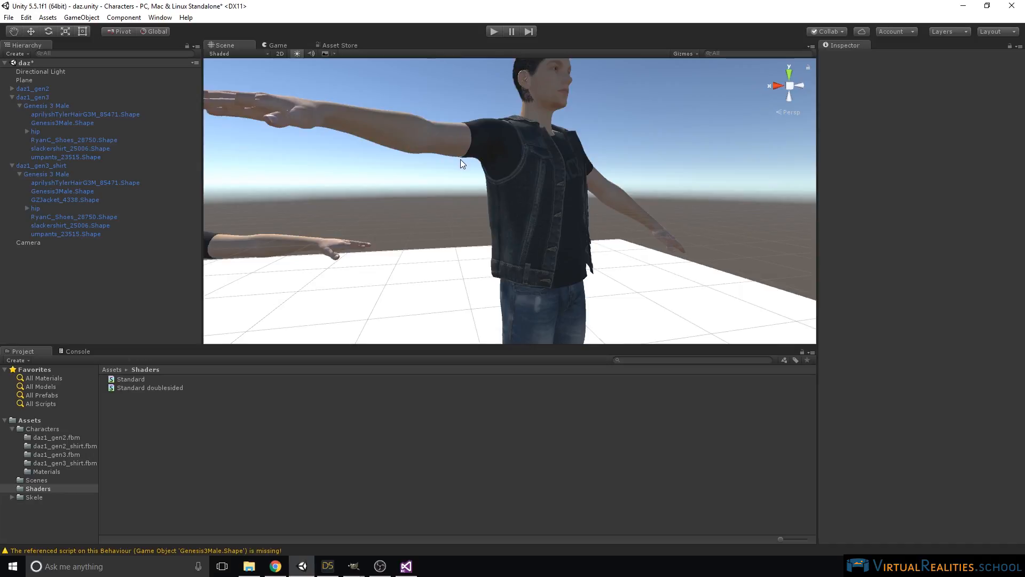
{"action": "left_click", "coordinate": [502, 143]}
{"action": "left_click", "coordinate": [501, 143]}
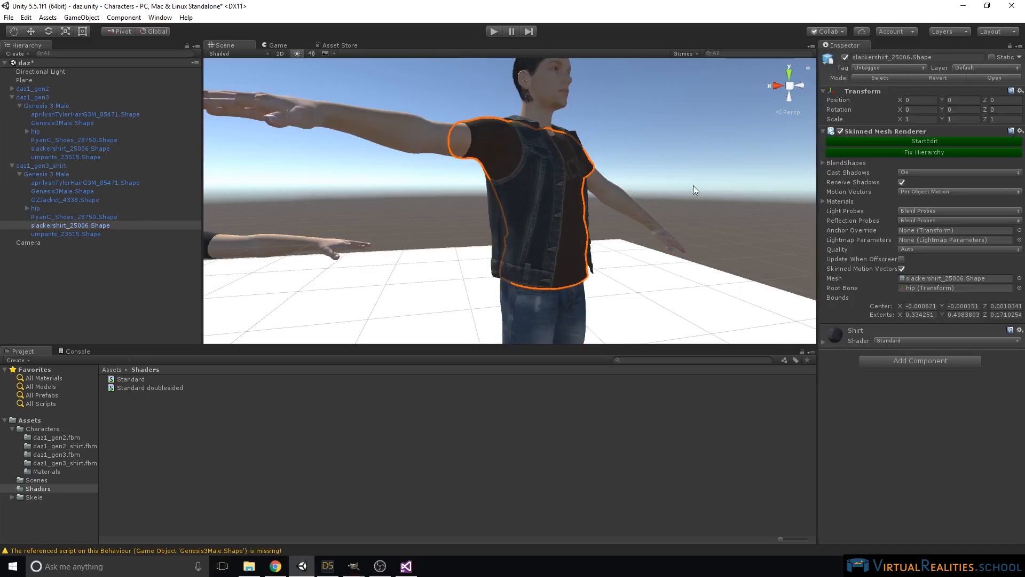
{"action": "left_click", "coordinate": [893, 342]}
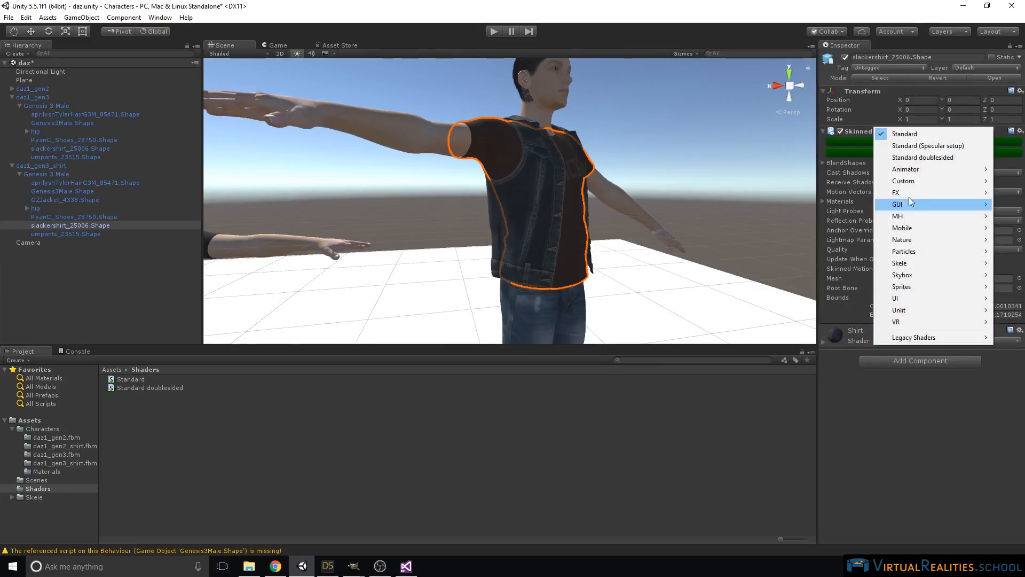
{"action": "left_click", "coordinate": [917, 158]}
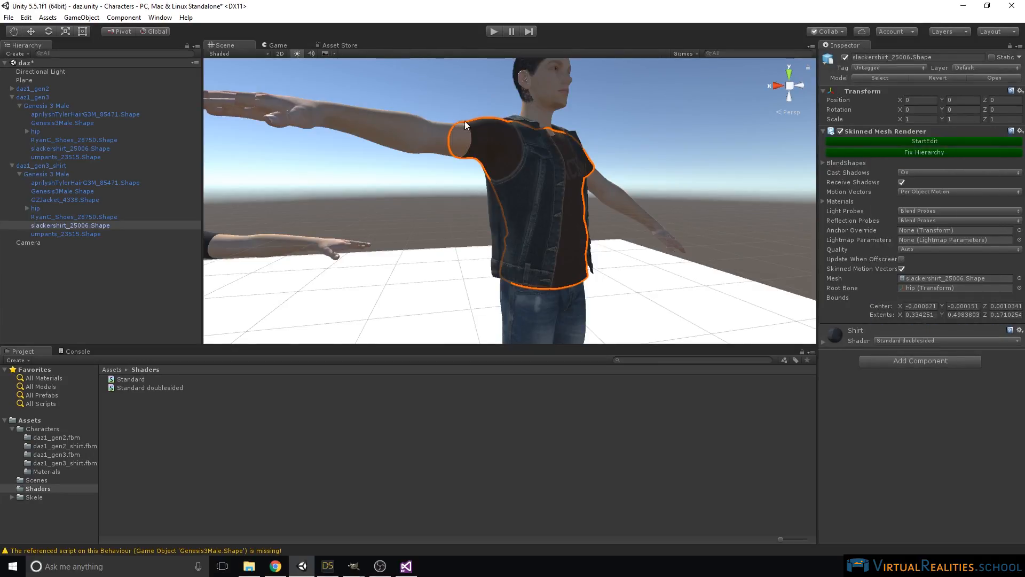
{"action": "left_click", "coordinate": [418, 222]}
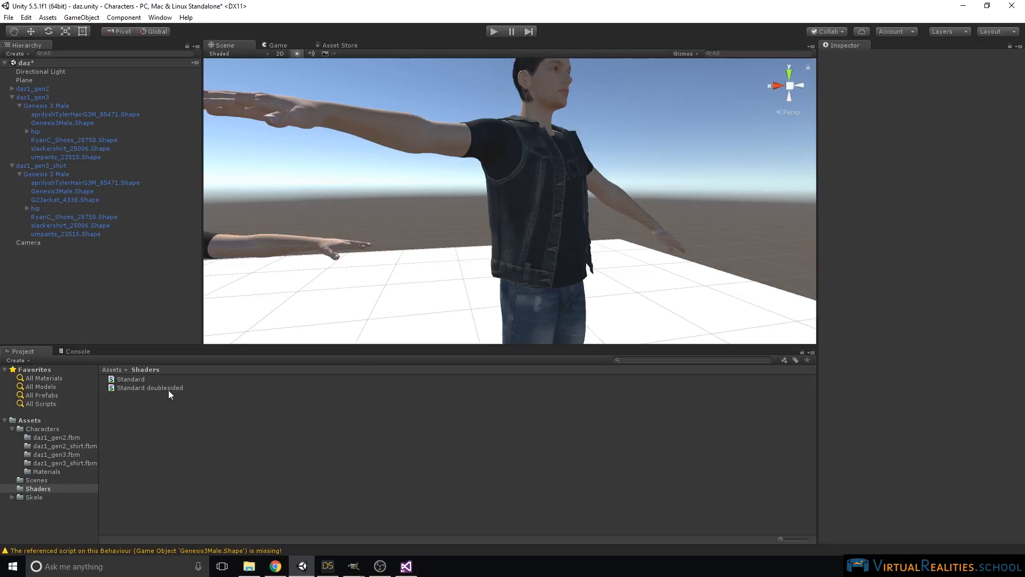
Step: Examine the vest and shirt on the character from the front, up close and from farther away
{"action": "middle_click_drag", "start_coordinate": [551, 226], "coordinate": [479, 199]}
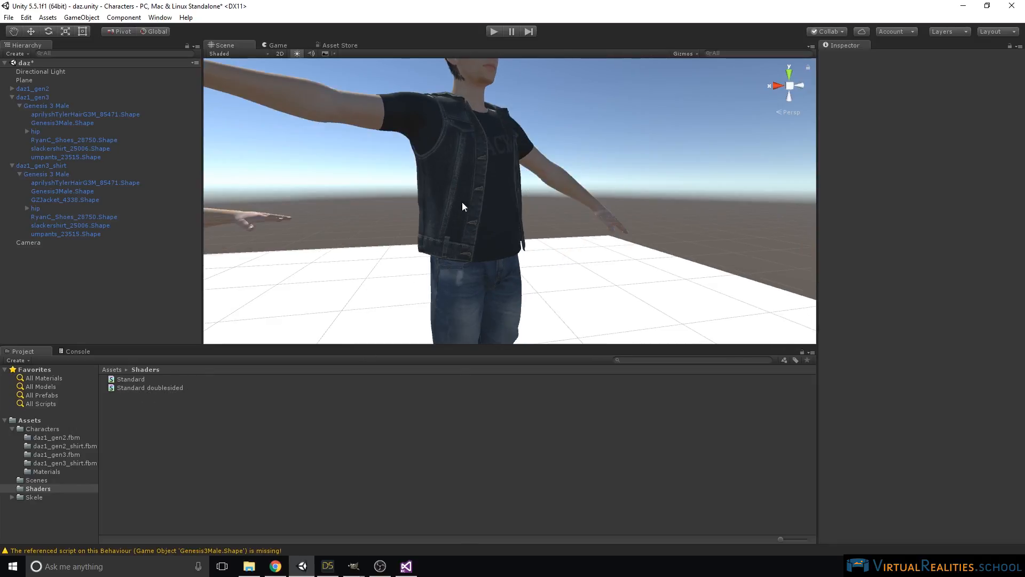
{"action": "scroll", "coordinate": [450, 198], "scroll_direction": "down", "scroll_amount": 5}
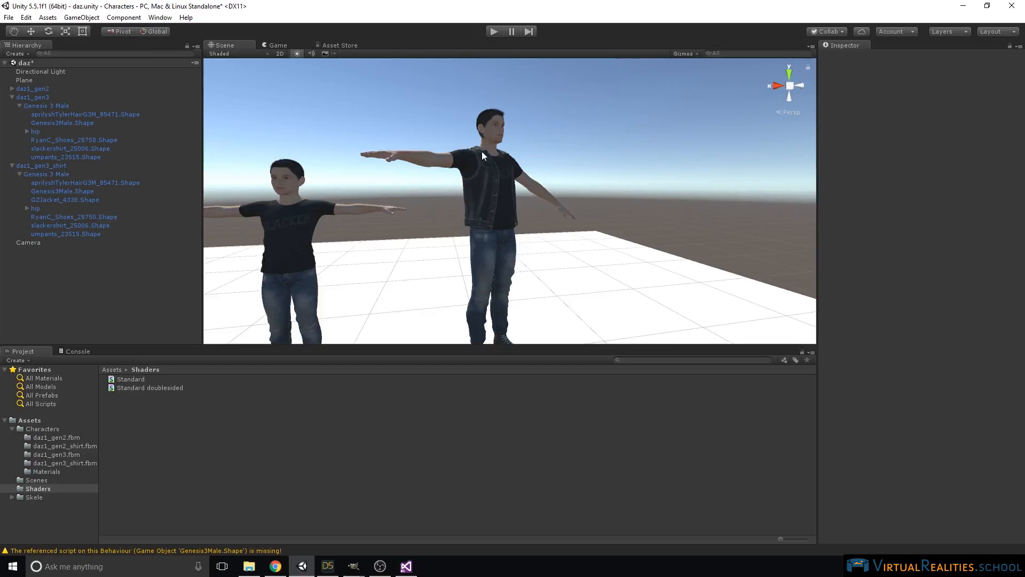
{"action": "middle_click_drag", "start_coordinate": [496, 234], "coordinate": [426, 186]}
{"action": "scroll", "coordinate": [422, 206], "scroll_direction": "up", "scroll_amount": 3}
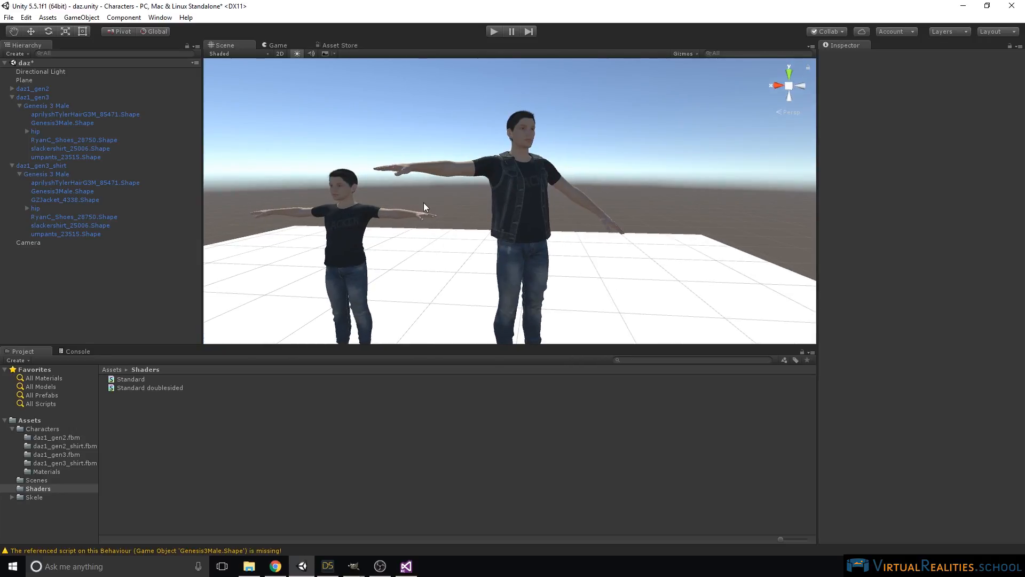
{"action": "middle_click_drag", "start_coordinate": [422, 202], "coordinate": [451, 191]}
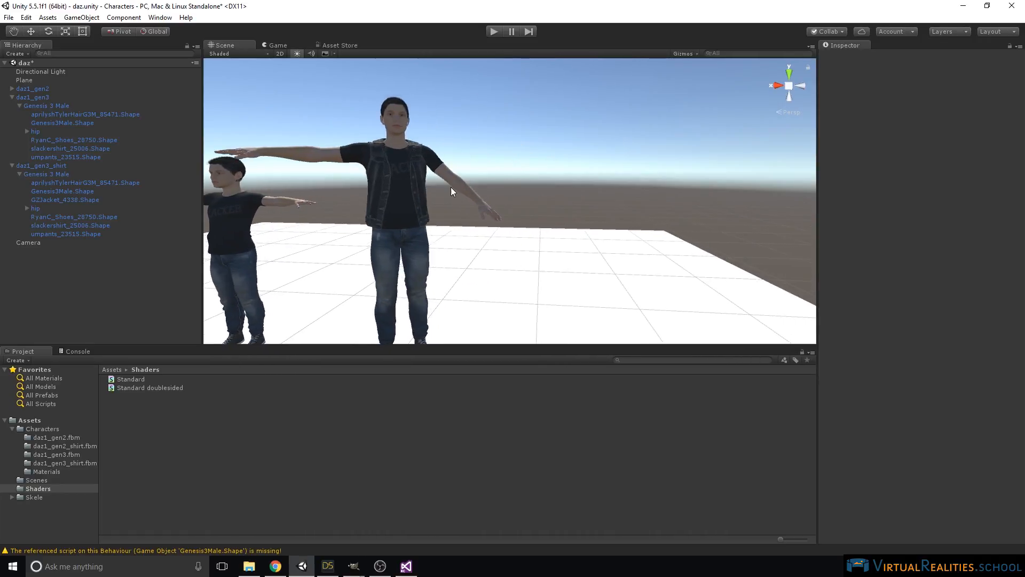
{"action": "scroll", "coordinate": [501, 125], "scroll_direction": "down", "scroll_amount": 3}
{"action": "scroll", "coordinate": [621, 132], "scroll_direction": "up", "scroll_amount": 1}
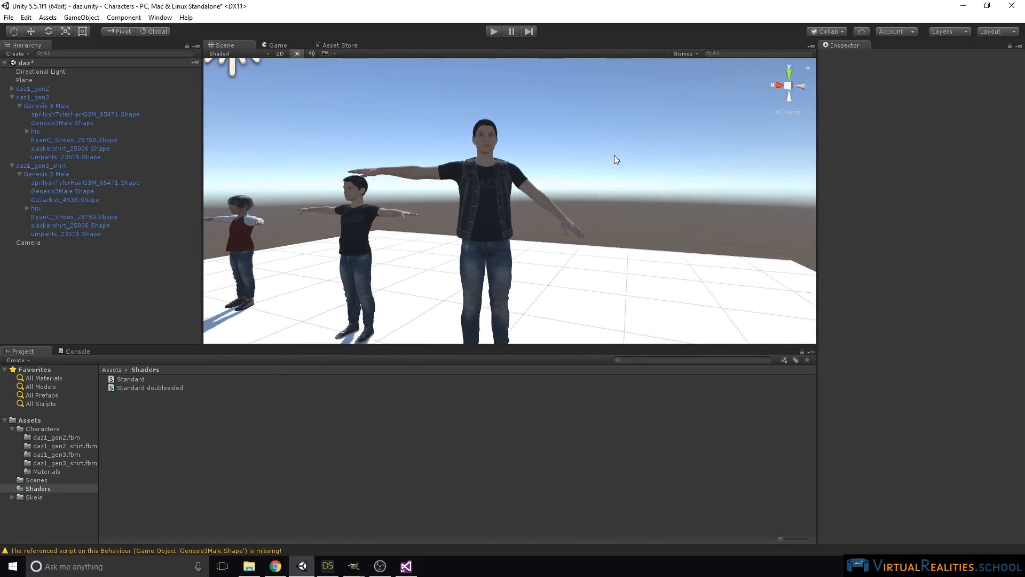
Step: Deactivate GZJacket_4338.Shape and inspect the shirt's chest and shoulder area for skin poking through
{"action": "left_click", "coordinate": [75, 200]}
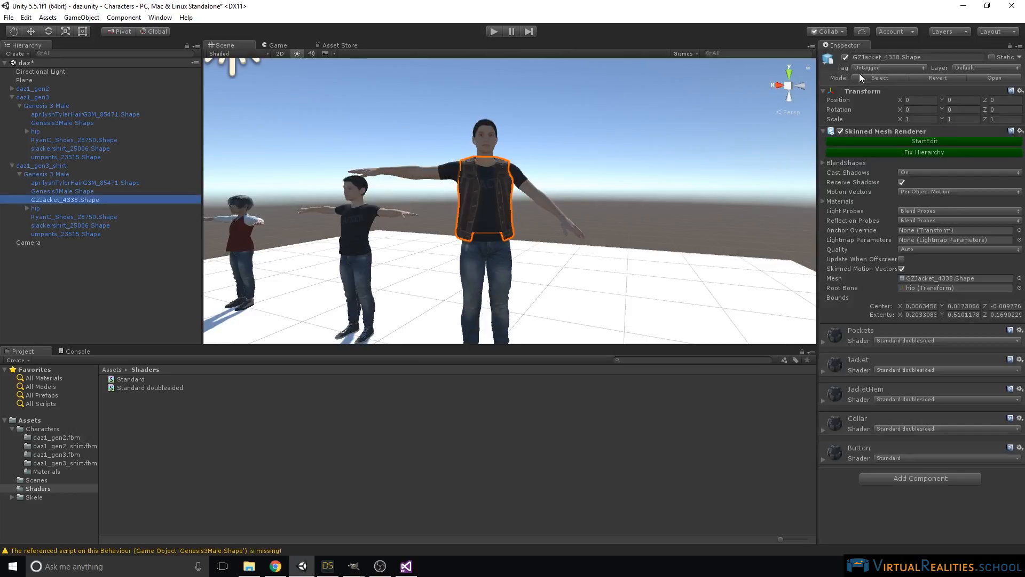
{"action": "left_click", "coordinate": [845, 57]}
{"action": "middle_click_drag", "start_coordinate": [527, 152], "coordinate": [480, 167]}
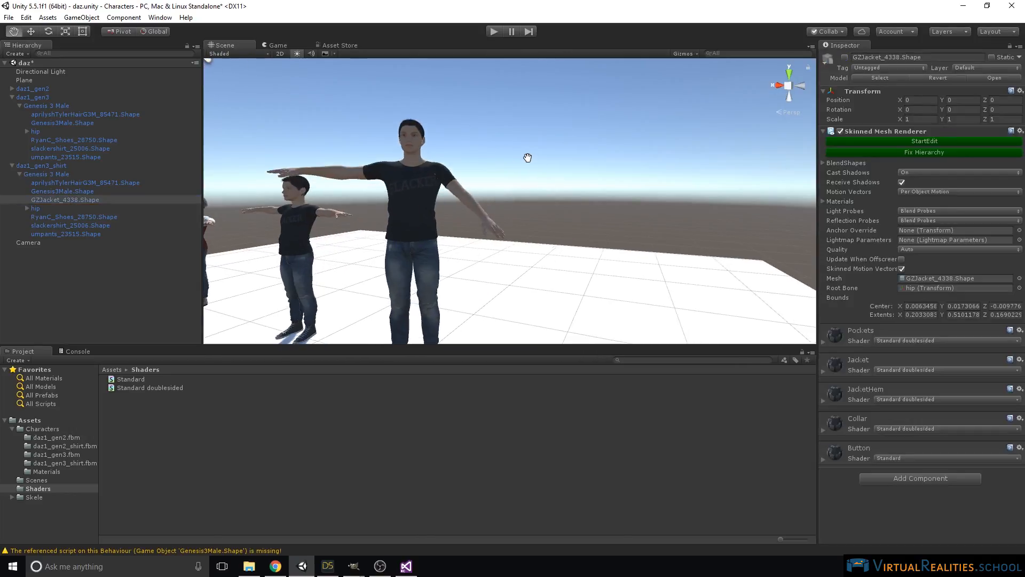
{"action": "scroll", "coordinate": [489, 158], "scroll_direction": "down", "scroll_amount": 3}
{"action": "scroll", "coordinate": [496, 150], "scroll_direction": "up", "scroll_amount": 5}
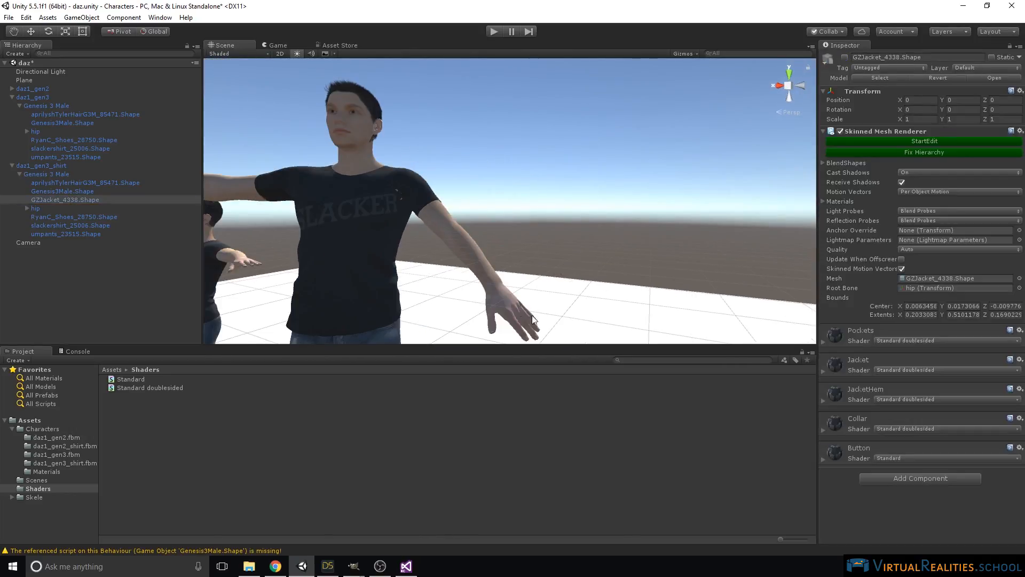
{"action": "middle_click_drag", "start_coordinate": [405, 227], "coordinate": [448, 229]}
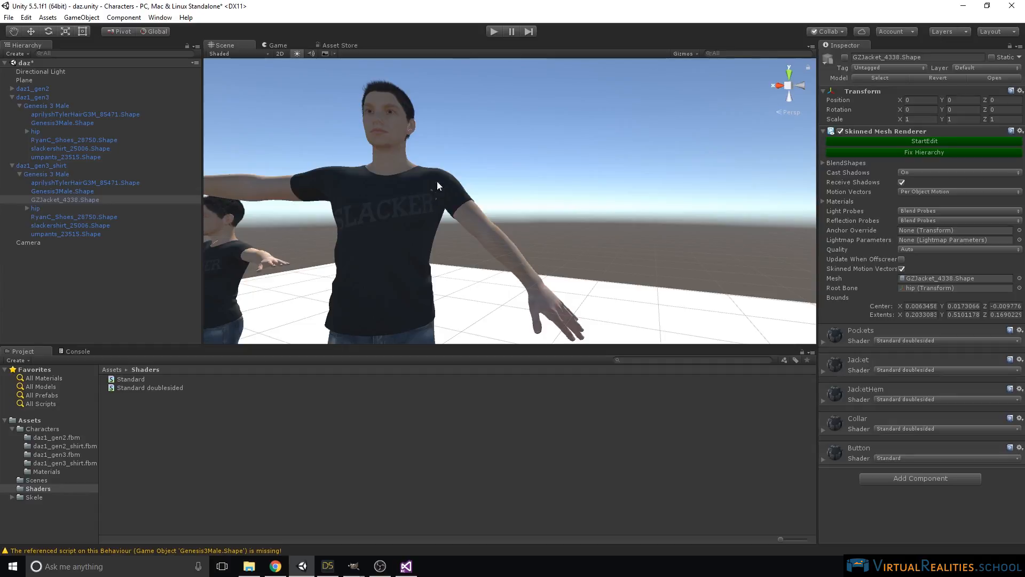
{"action": "right_click_drag", "start_coordinate": [431, 172], "coordinate": [432, 191]}
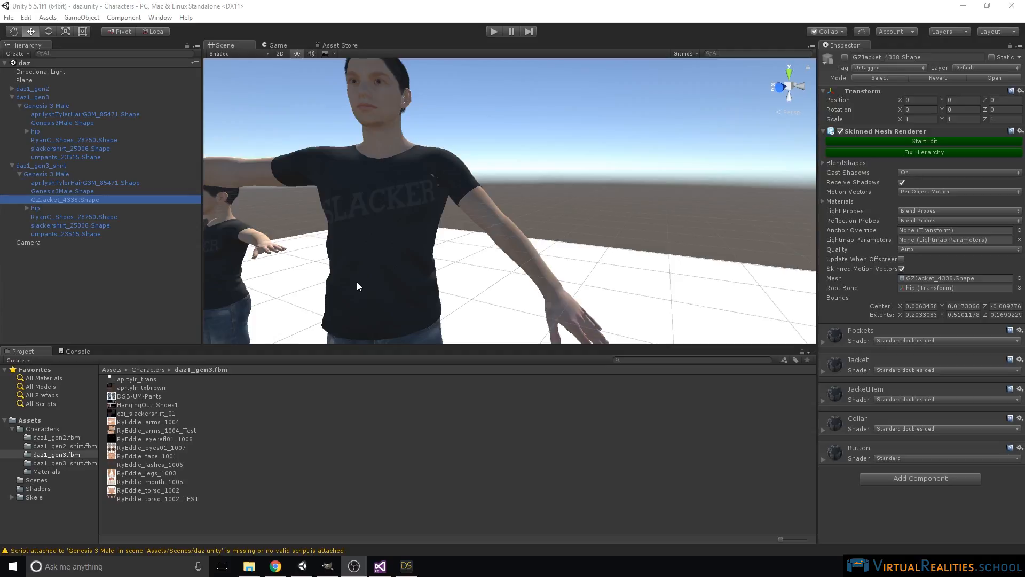
Step: Preview the RyEddie arms and torso textures, then duplicate RyEddie_arms_1004 and name the copy "RyEddie_arms_1004_copy"
{"action": "left_click", "coordinate": [136, 422]}
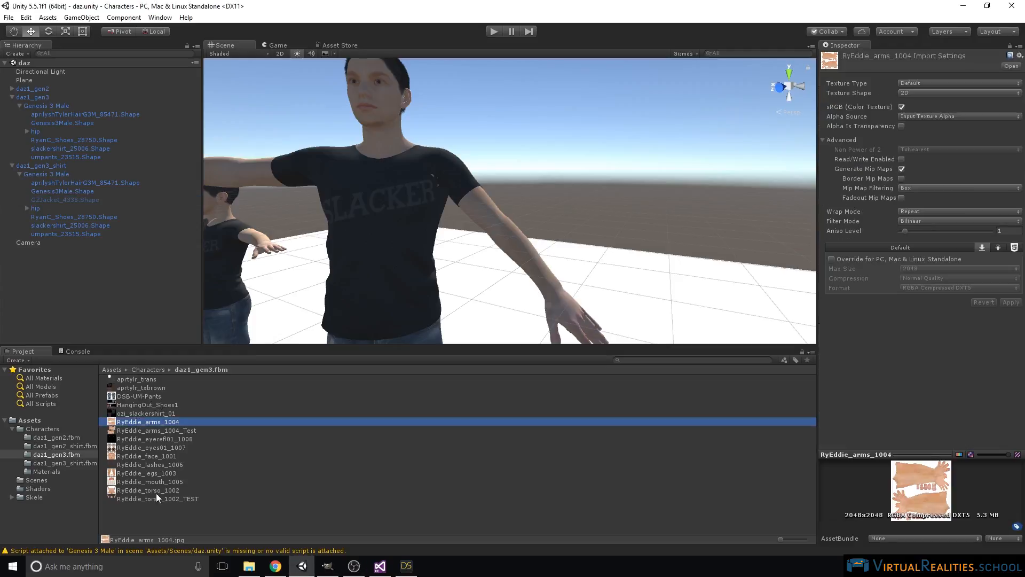
{"action": "left_click", "coordinate": [141, 489]}
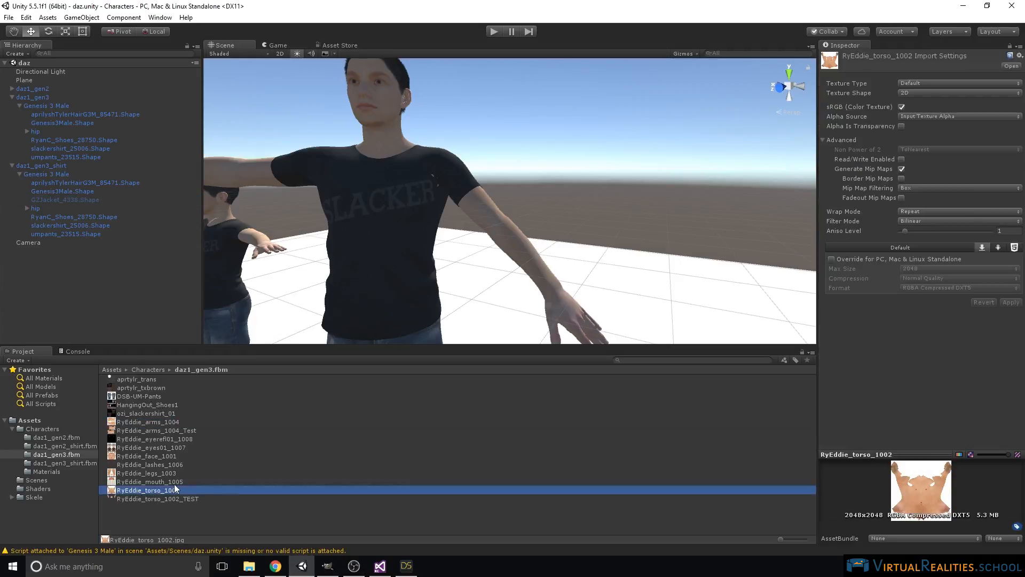
{"action": "left_click", "coordinate": [149, 421]}
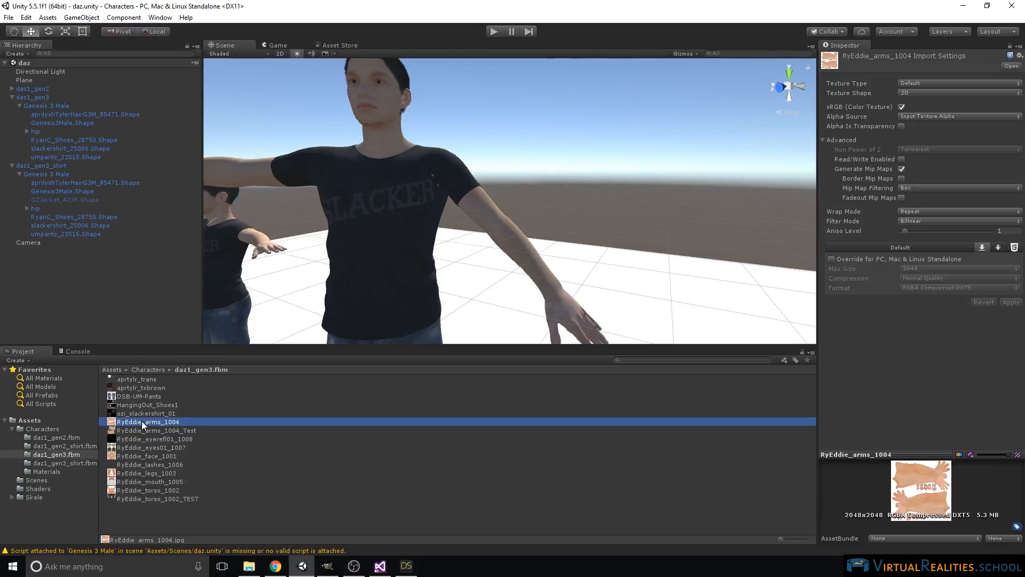
{"action": "key", "text": "ctrl+d"}
{"action": "left_click", "coordinate": [184, 438]}
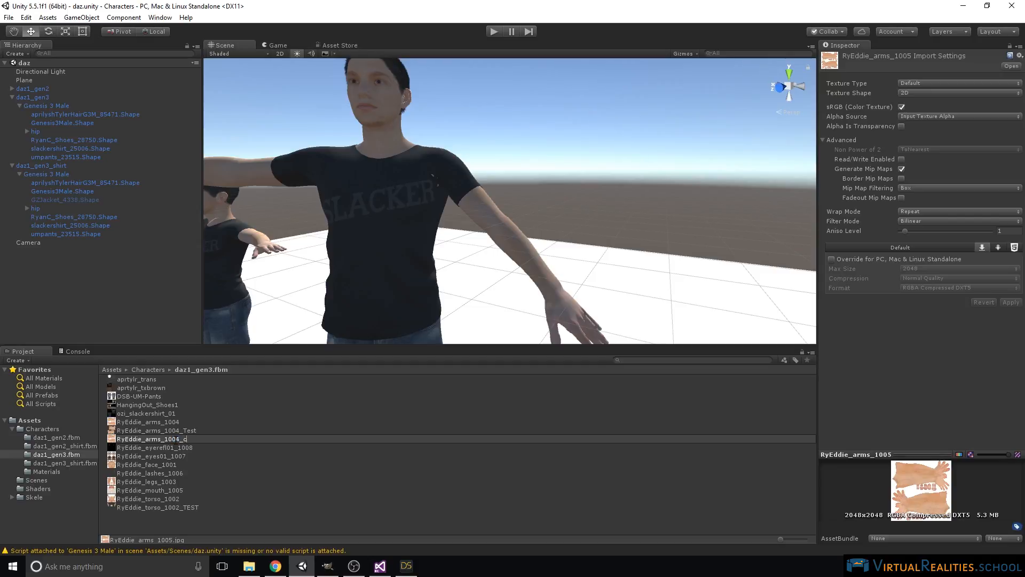
{"action": "key", "text": "Return"}
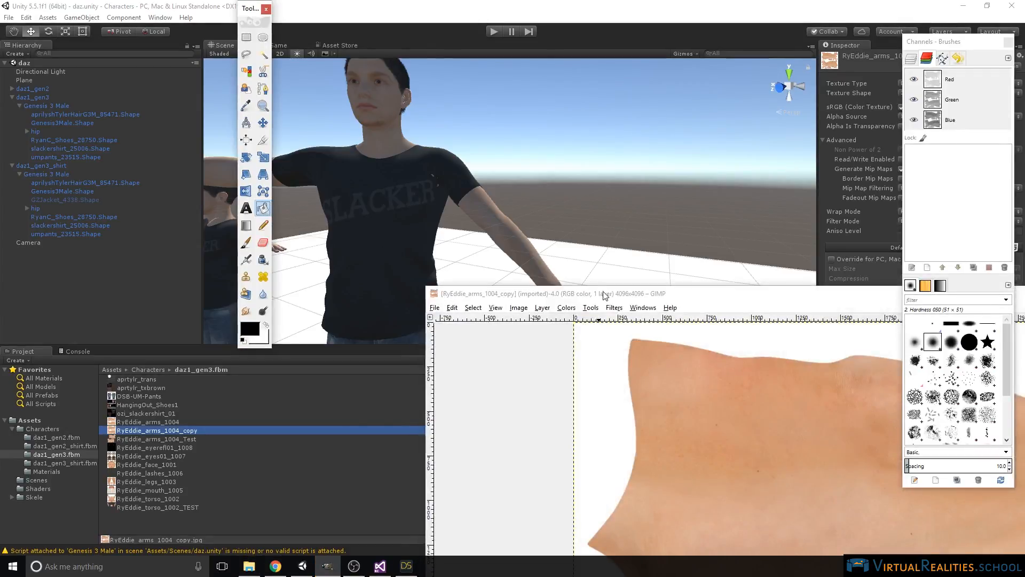
Step: In GIMP, enlarge the RyEddie_arms_1004_copy image window to fill the screen and add an alpha channel to its layer
{"action": "left_click_drag", "start_coordinate": [605, 295], "coordinate": [49, 51]}
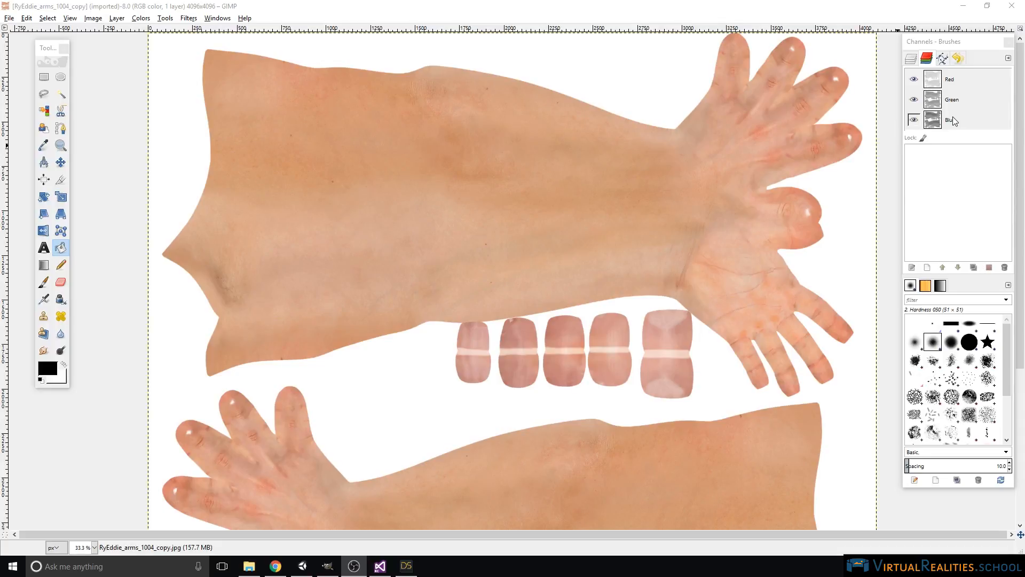
{"action": "left_click", "coordinate": [117, 18]}
{"action": "mouse_move", "coordinate": [133, 136]}
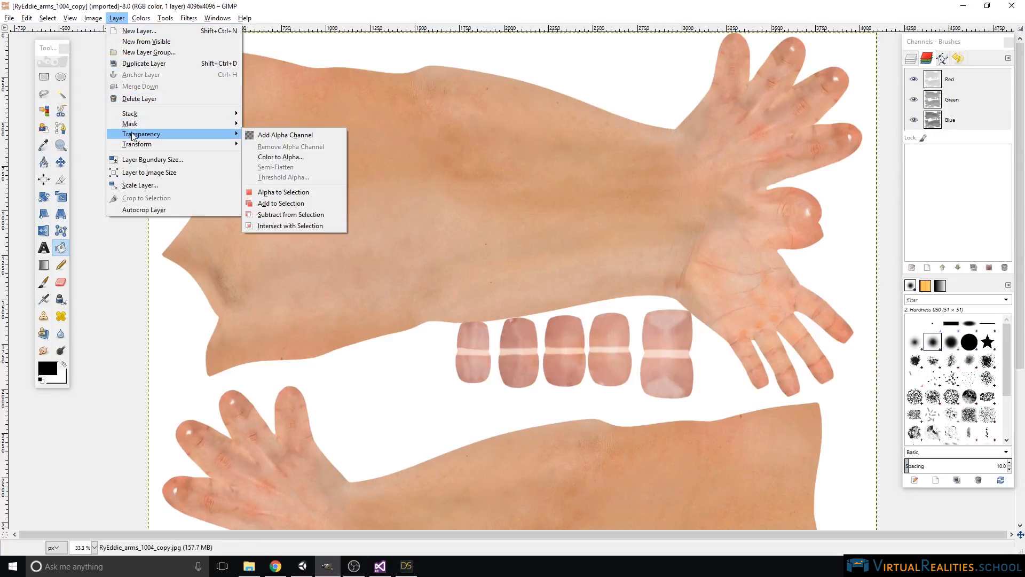
{"action": "left_click", "coordinate": [288, 134]}
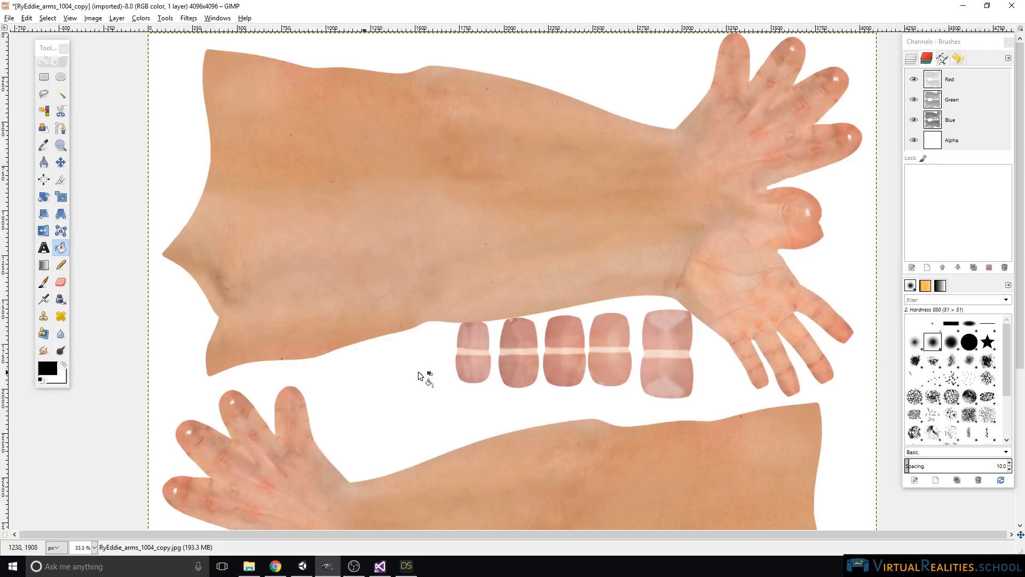
{"action": "scroll", "coordinate": [338, 376], "scroll_direction": "down", "scroll_amount": 5}
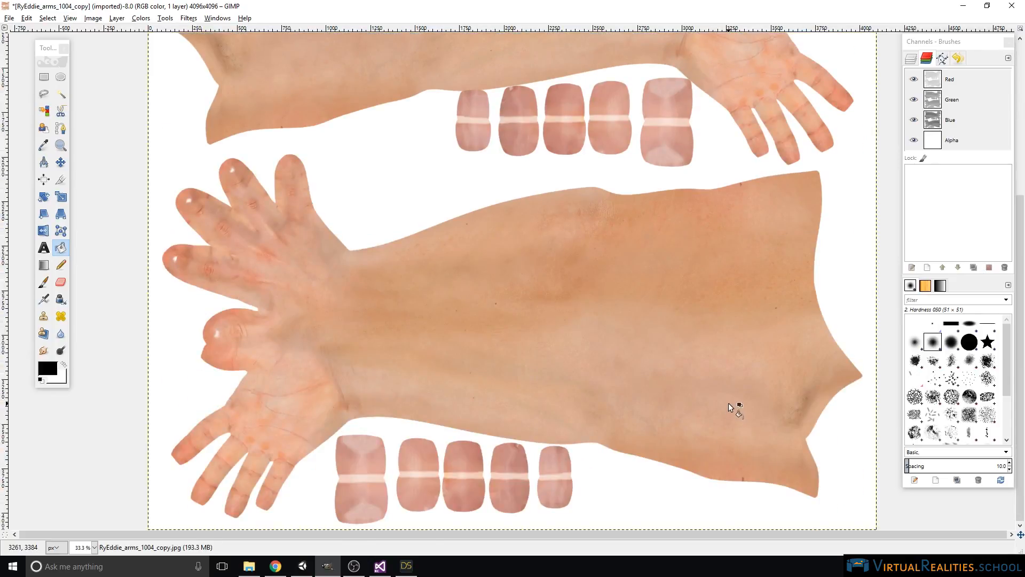
Step: Fuzzy-select the white background around both arms and the fingernails, and invert the selection so it covers the skin areas
{"action": "scroll", "coordinate": [728, 402], "scroll_direction": "up", "scroll_amount": 5}
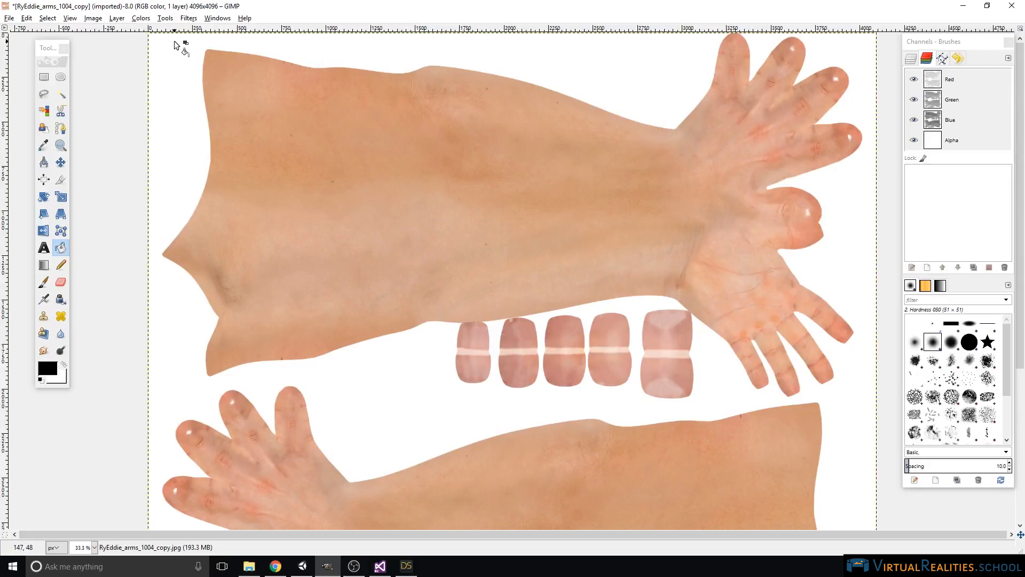
{"action": "scroll", "coordinate": [342, 337], "scroll_direction": "down", "scroll_amount": 3}
{"action": "scroll", "coordinate": [320, 329], "scroll_direction": "up", "scroll_amount": 3}
{"action": "scroll", "coordinate": [291, 354], "scroll_direction": "down", "scroll_amount": 5}
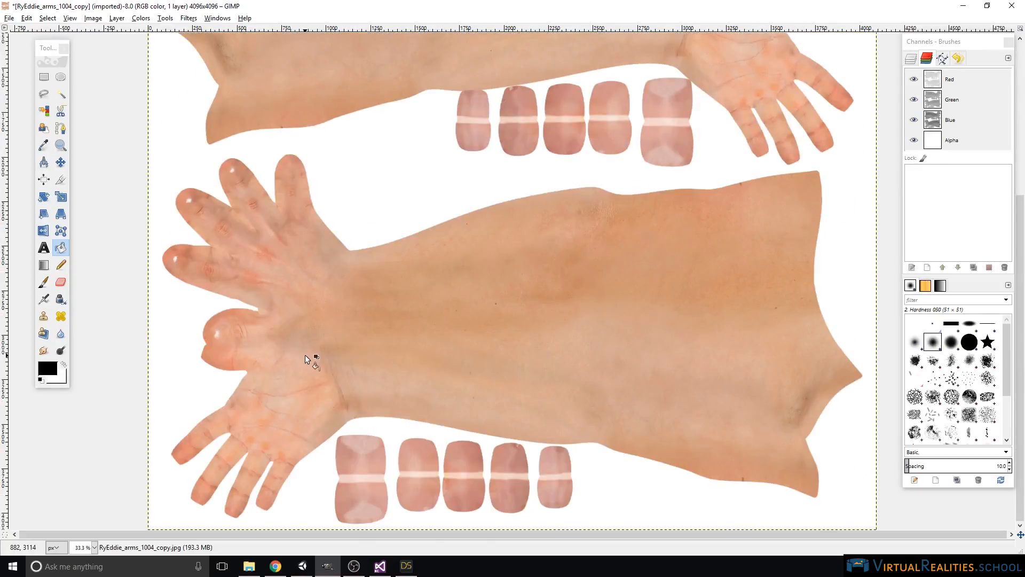
{"action": "scroll", "coordinate": [306, 355], "scroll_direction": "up", "scroll_amount": 5}
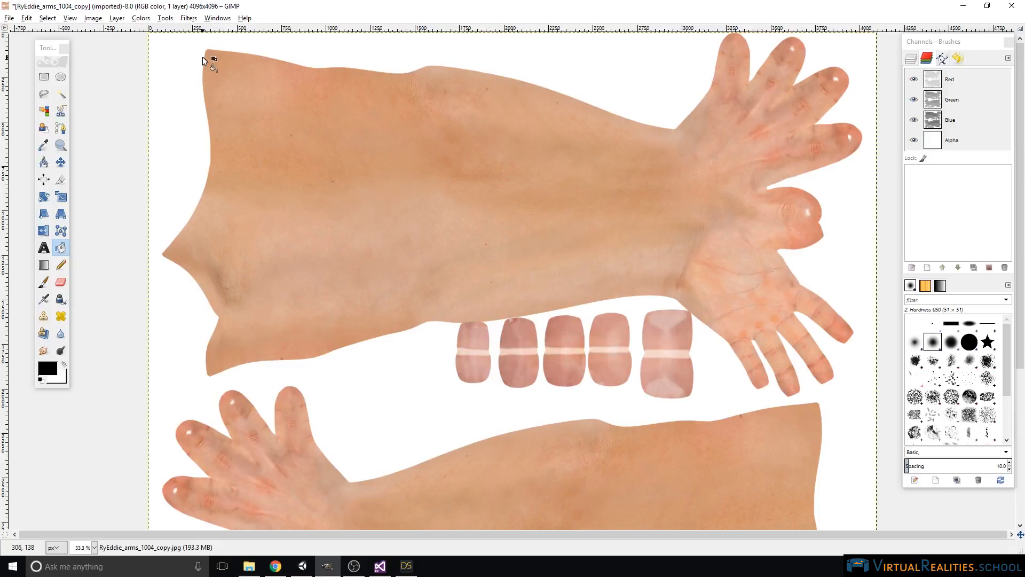
{"action": "left_click", "coordinate": [61, 96]}
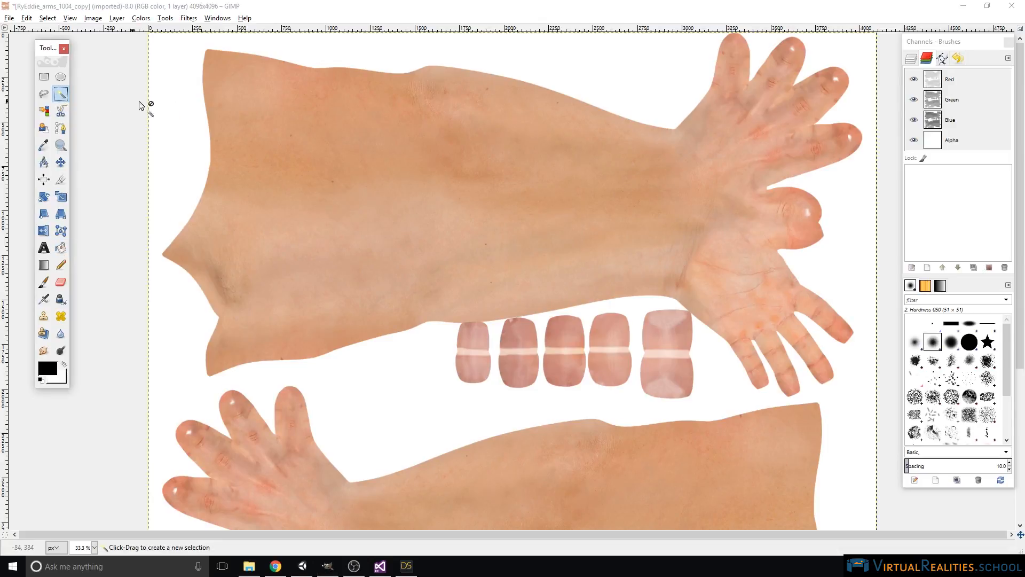
{"action": "left_click", "coordinate": [183, 132]}
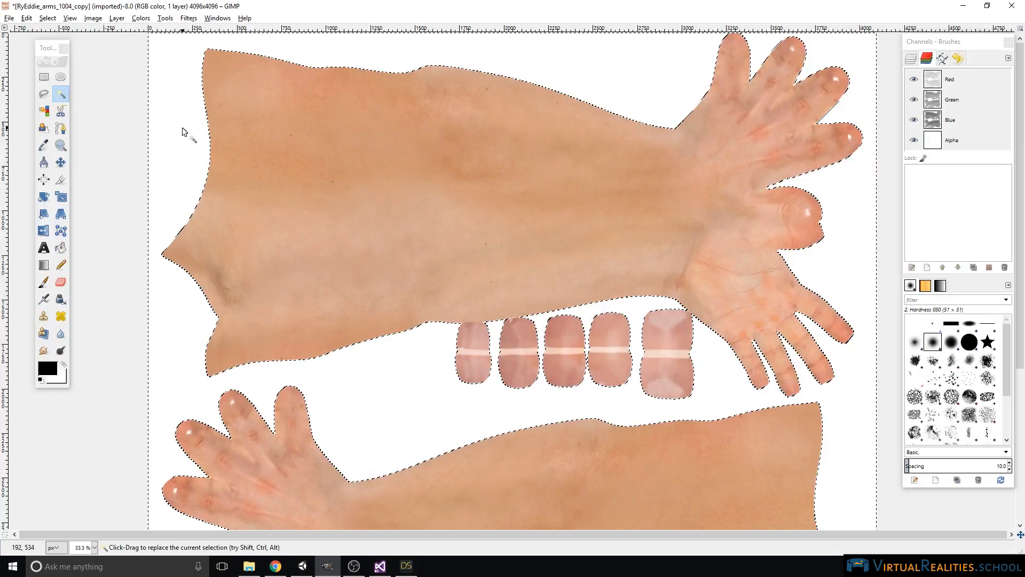
{"action": "right_click", "coordinate": [183, 131]}
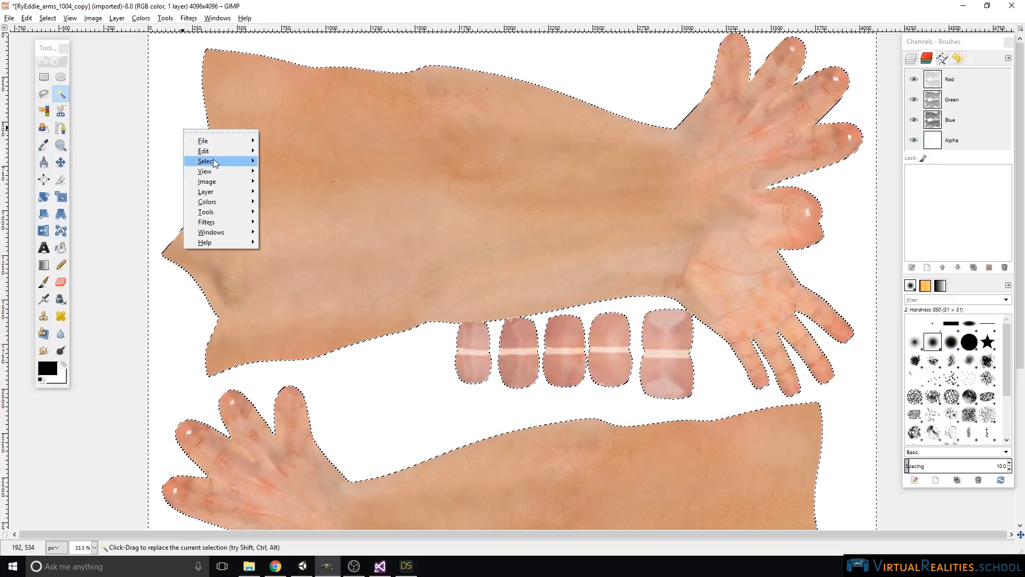
{"action": "mouse_move", "coordinate": [213, 159]}
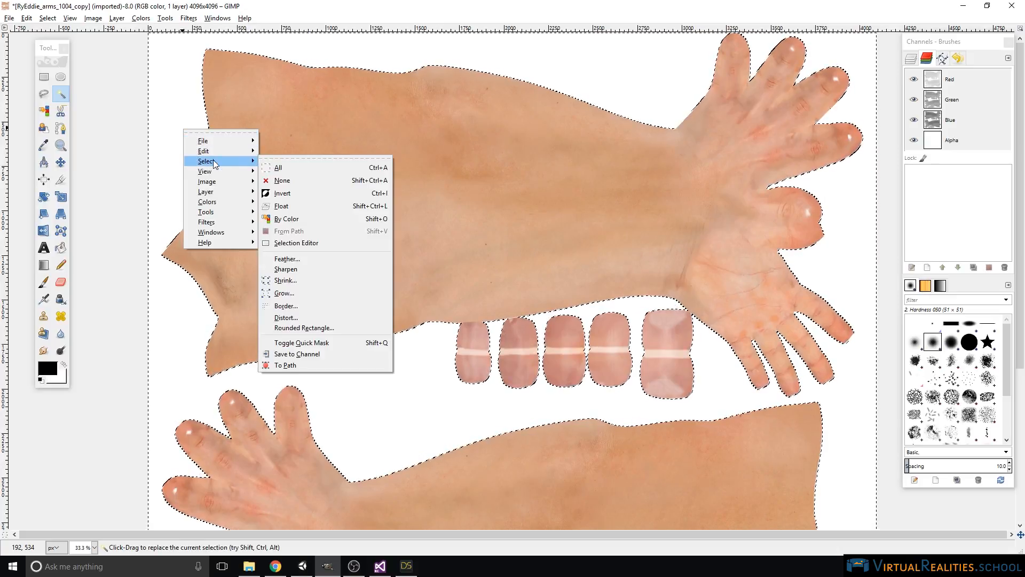
{"action": "left_click", "coordinate": [289, 193]}
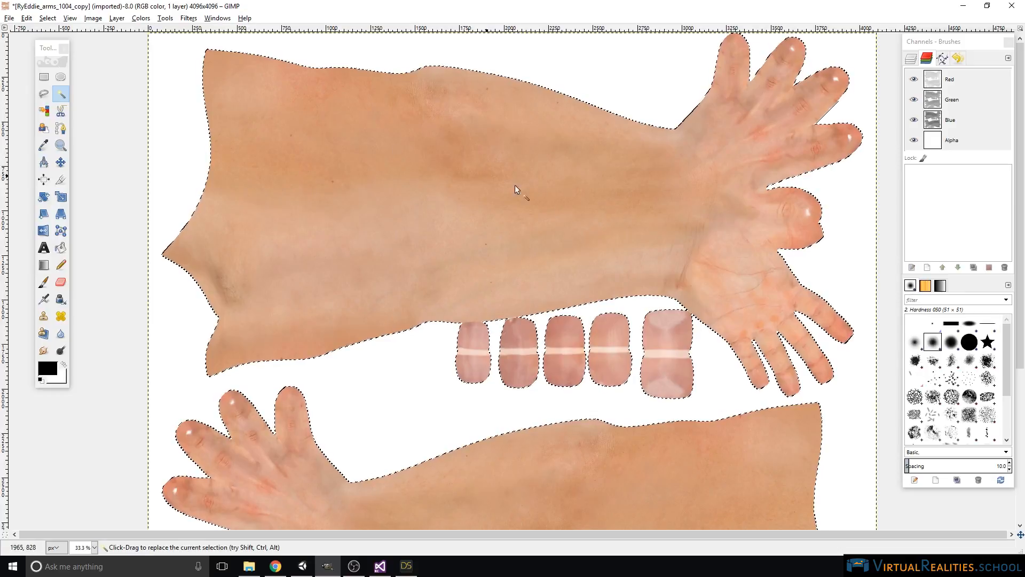
Step: Add a layer mask to the arms layer, initialized from the current selection
{"action": "scroll", "coordinate": [614, 192], "scroll_direction": "down", "scroll_amount": 5}
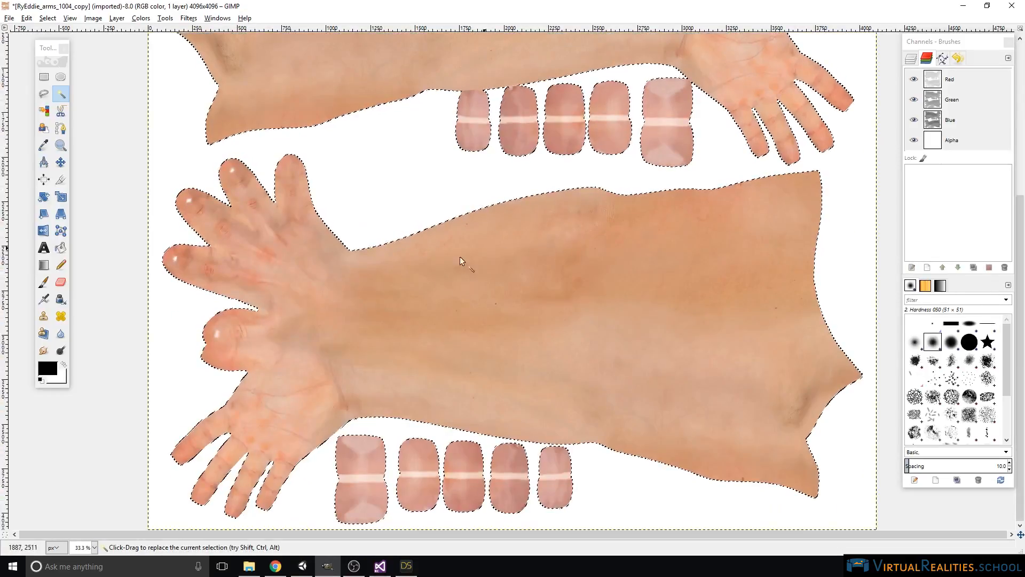
{"action": "scroll", "coordinate": [642, 355], "scroll_direction": "up", "scroll_amount": 5}
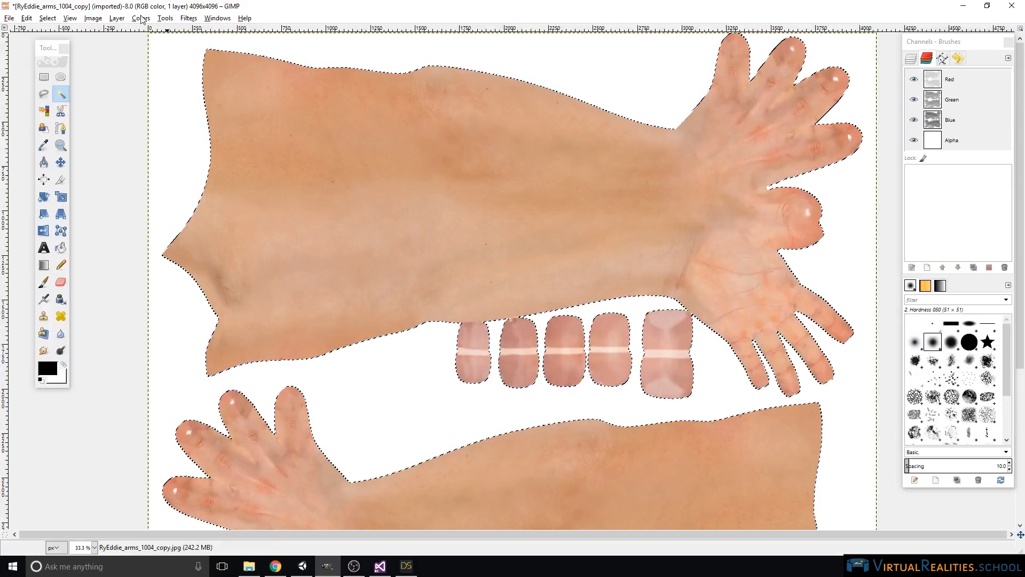
{"action": "left_click", "coordinate": [115, 19]}
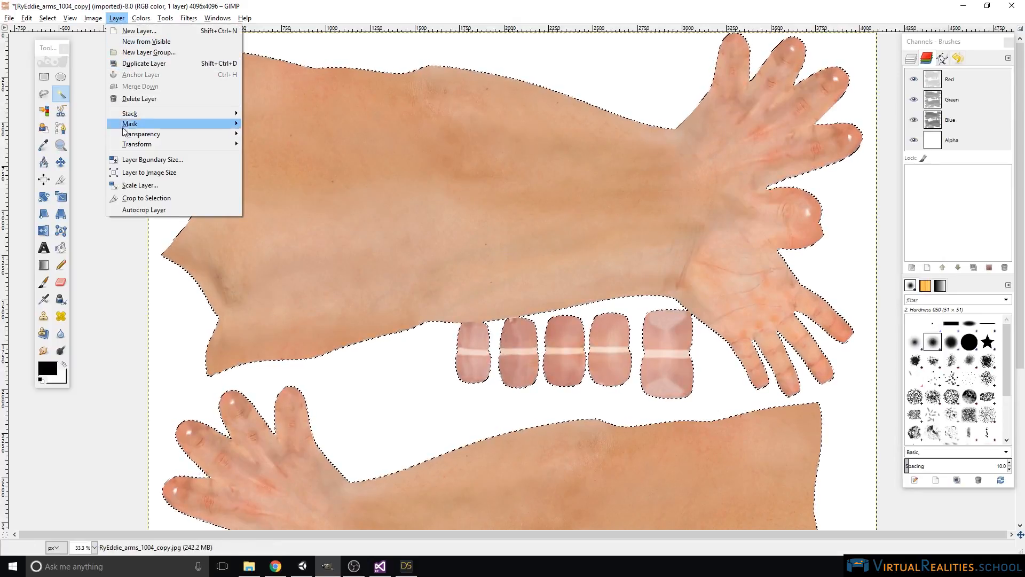
{"action": "mouse_move", "coordinate": [130, 124]}
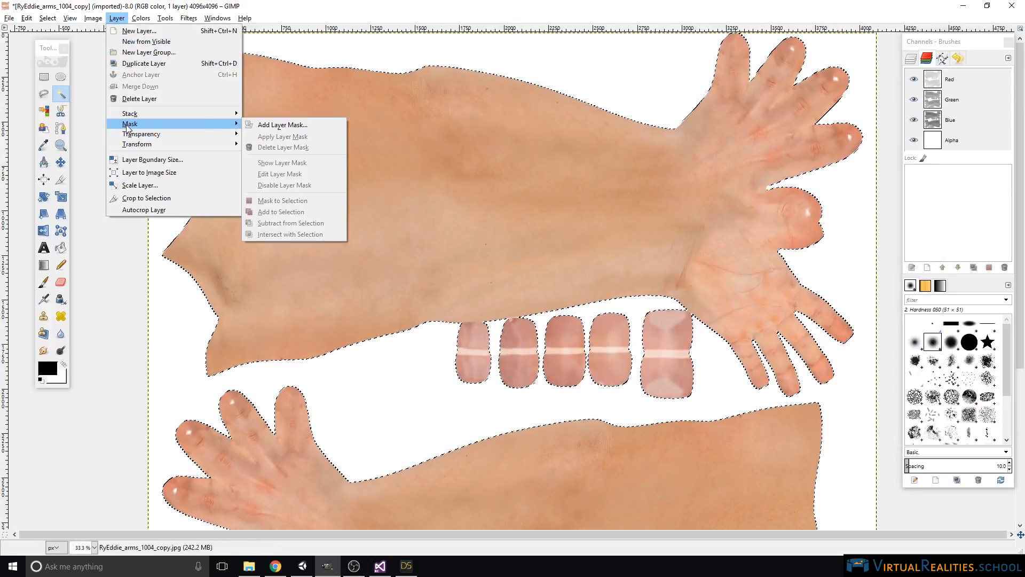
{"action": "left_click", "coordinate": [303, 126]}
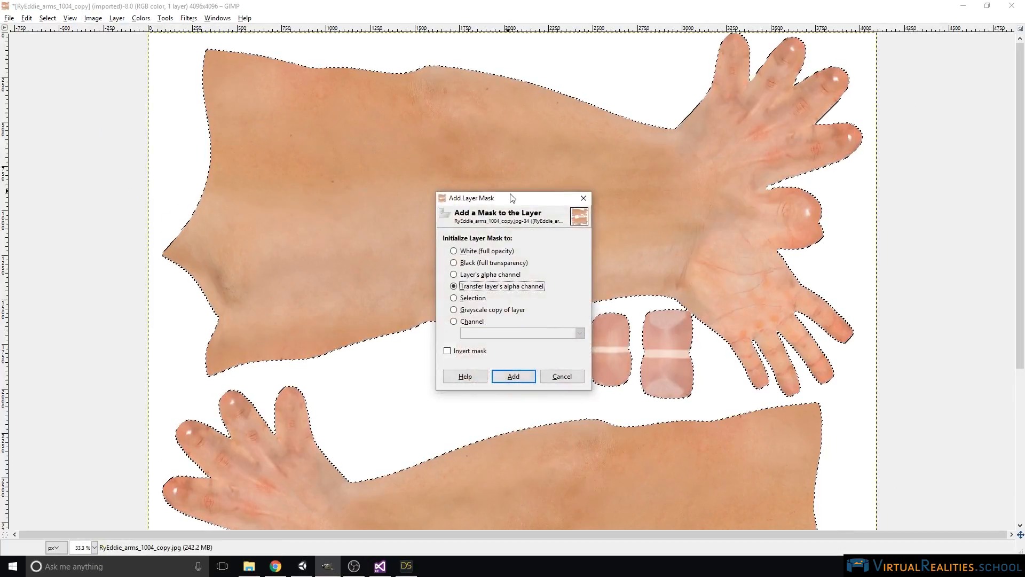
{"action": "left_click", "coordinate": [473, 299]}
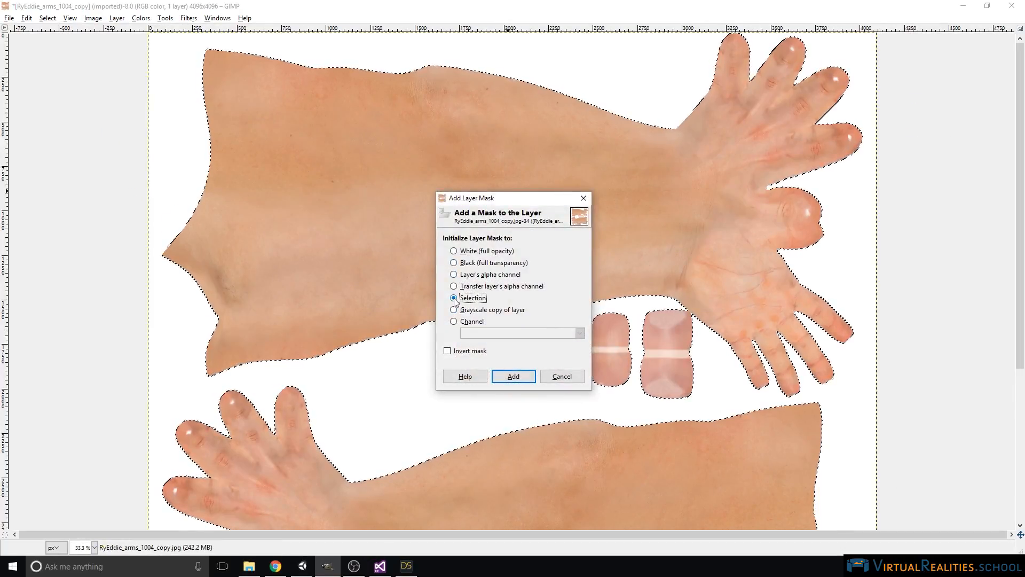
{"action": "left_click", "coordinate": [520, 377]}
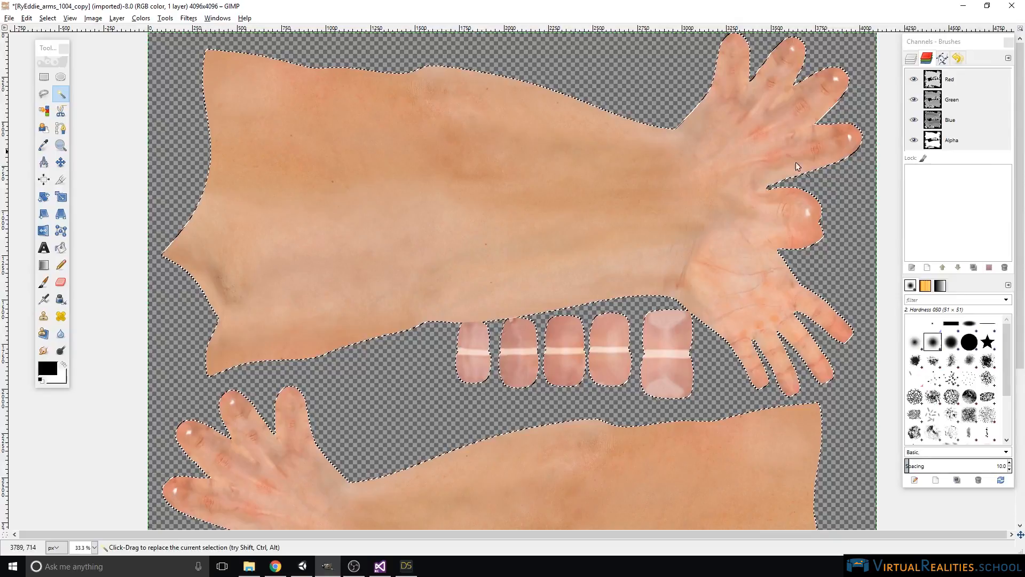
Step: Inspect the transparent background around both arms and show the layer mask in place of the skin texture
{"action": "scroll", "coordinate": [456, 245], "scroll_direction": "down", "scroll_amount": 5}
{"action": "scroll", "coordinate": [463, 274], "scroll_direction": "up", "scroll_amount": 5}
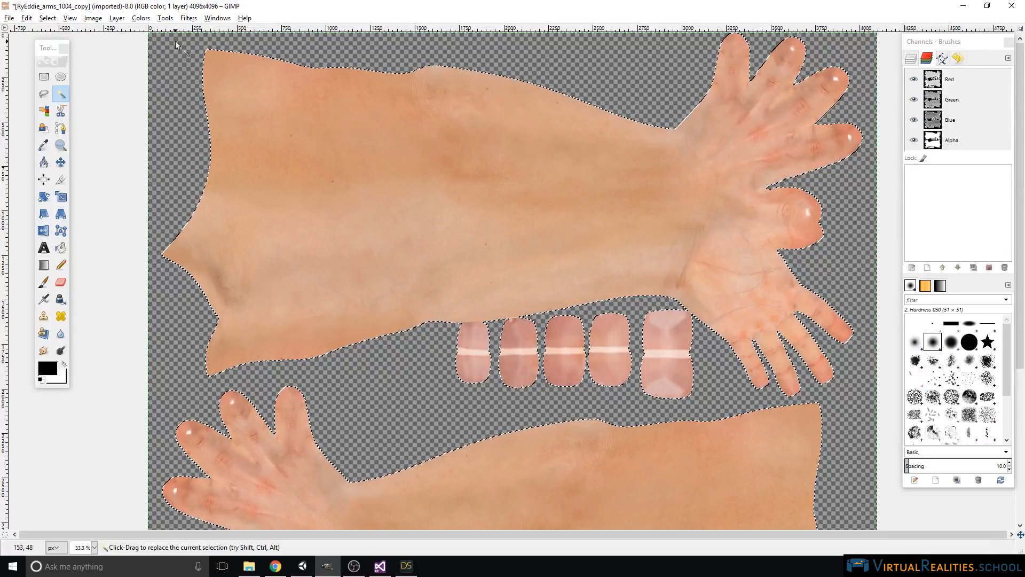
{"action": "scroll", "coordinate": [729, 371], "scroll_direction": "down", "scroll_amount": 5}
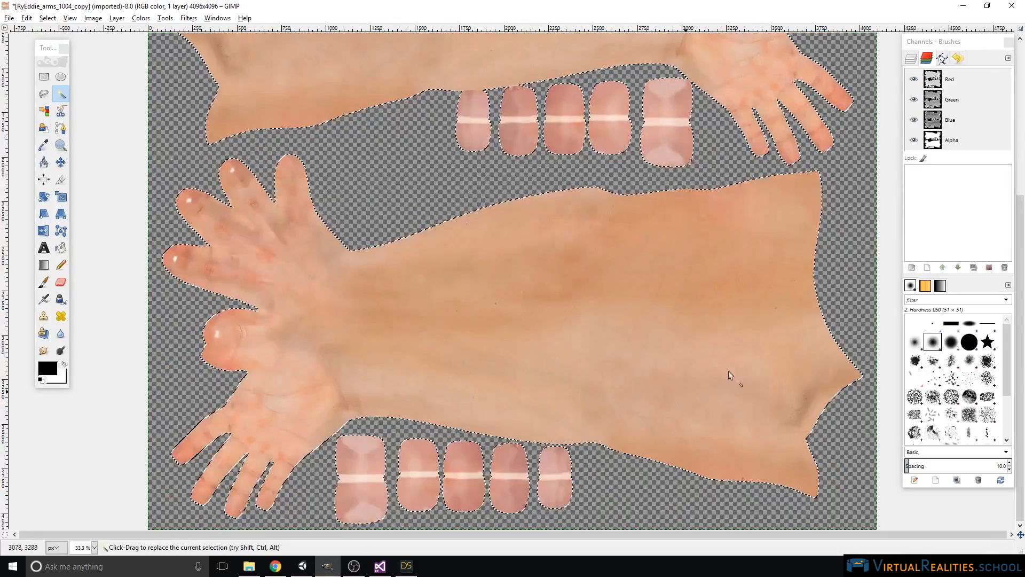
{"action": "scroll", "coordinate": [741, 195], "scroll_direction": "up", "scroll_amount": 5}
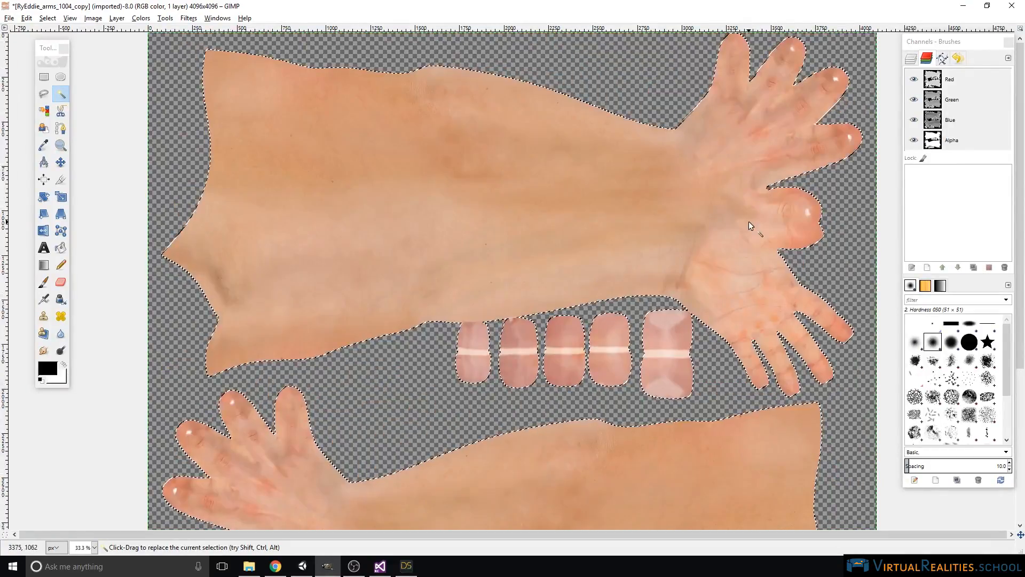
{"action": "left_click", "coordinate": [117, 19]}
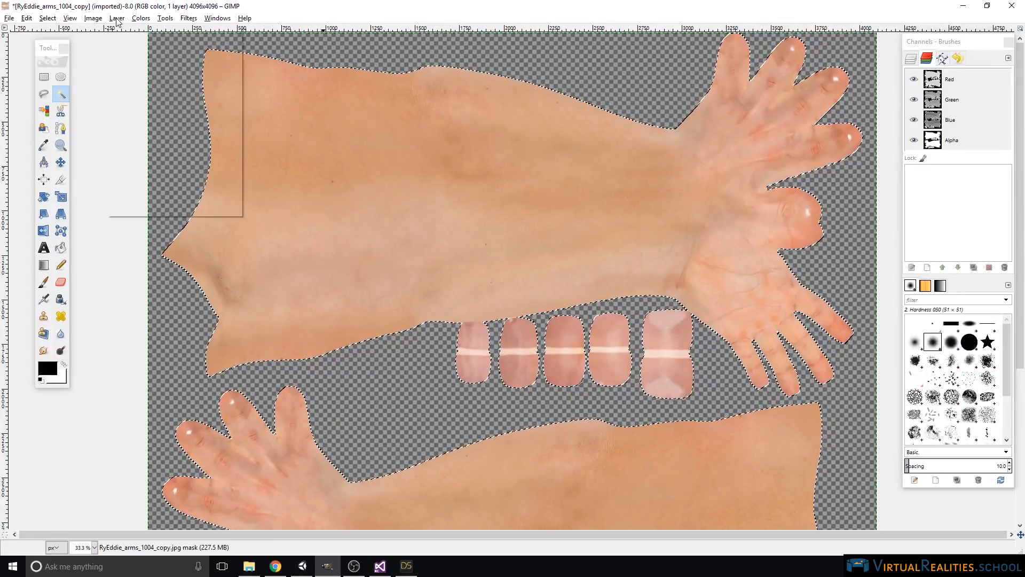
{"action": "mouse_move", "coordinate": [145, 125]}
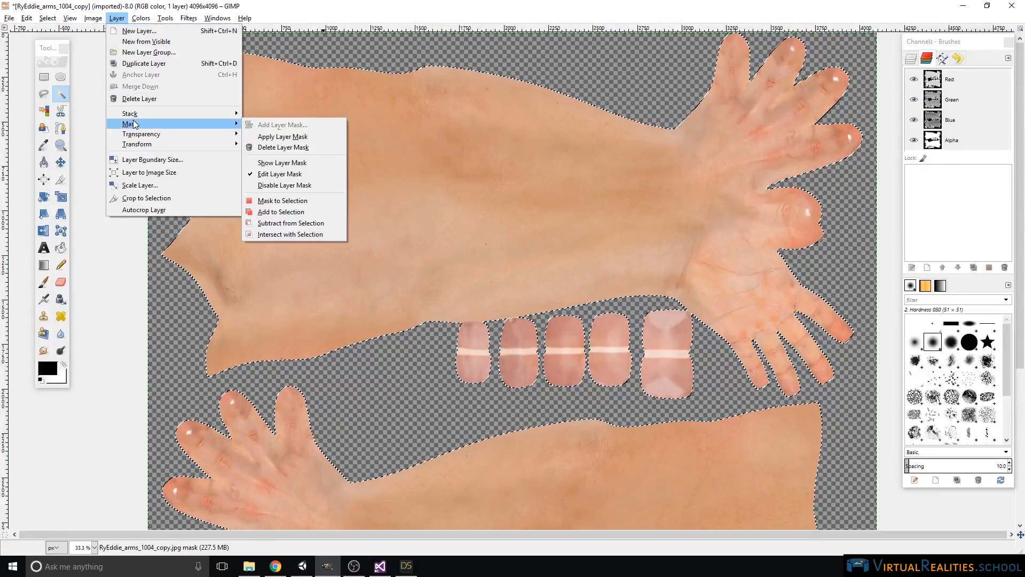
{"action": "left_click", "coordinate": [294, 163]}
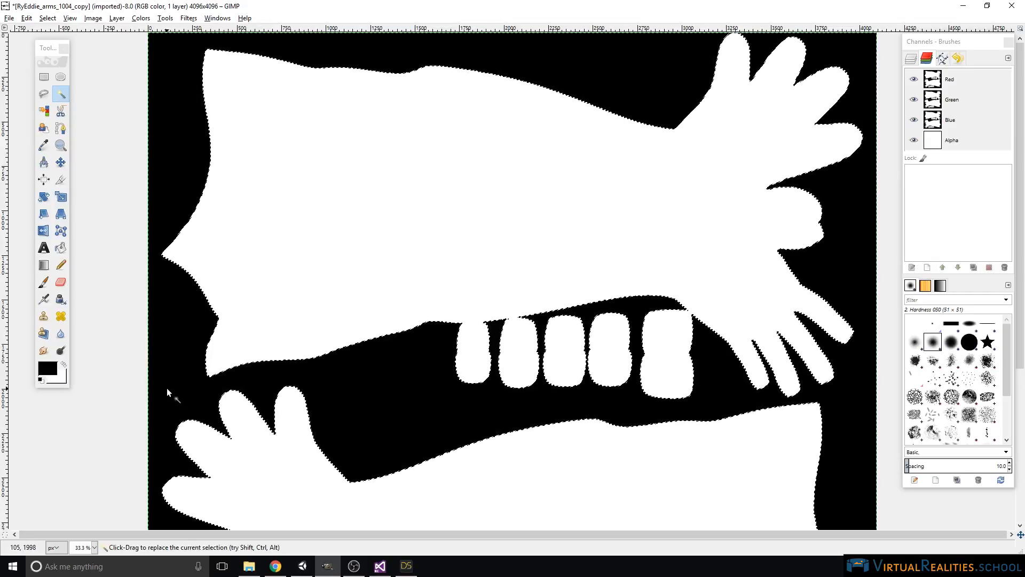
Step: Select a rectangle around the upper arm's shoulder end, about a quarter of the image wide, and bucket-fill its white area with black
{"action": "scroll", "coordinate": [168, 389], "scroll_direction": "down", "scroll_amount": 5}
{"action": "scroll", "coordinate": [170, 392], "scroll_direction": "up", "scroll_amount": 5}
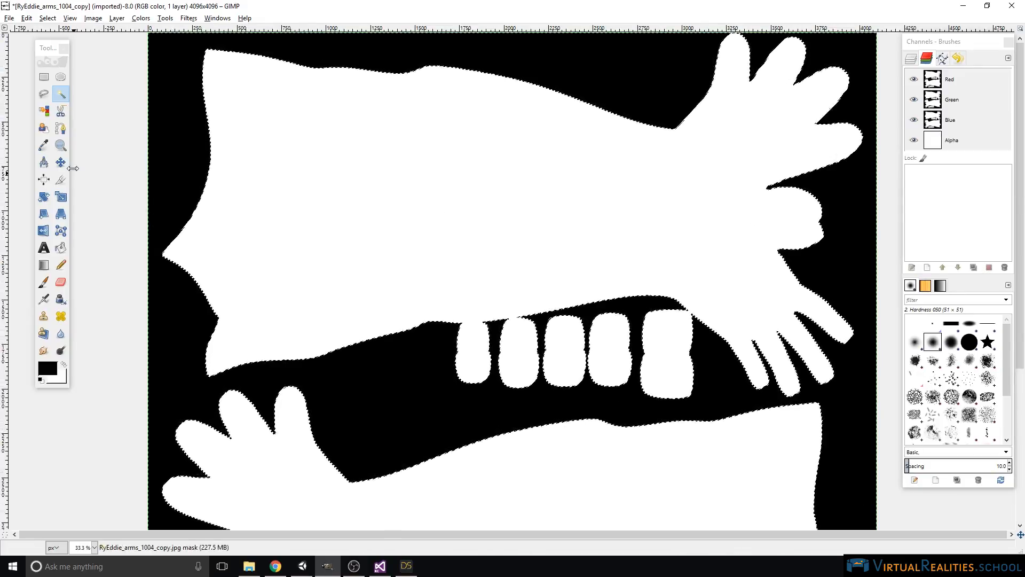
{"action": "left_click", "coordinate": [45, 78]}
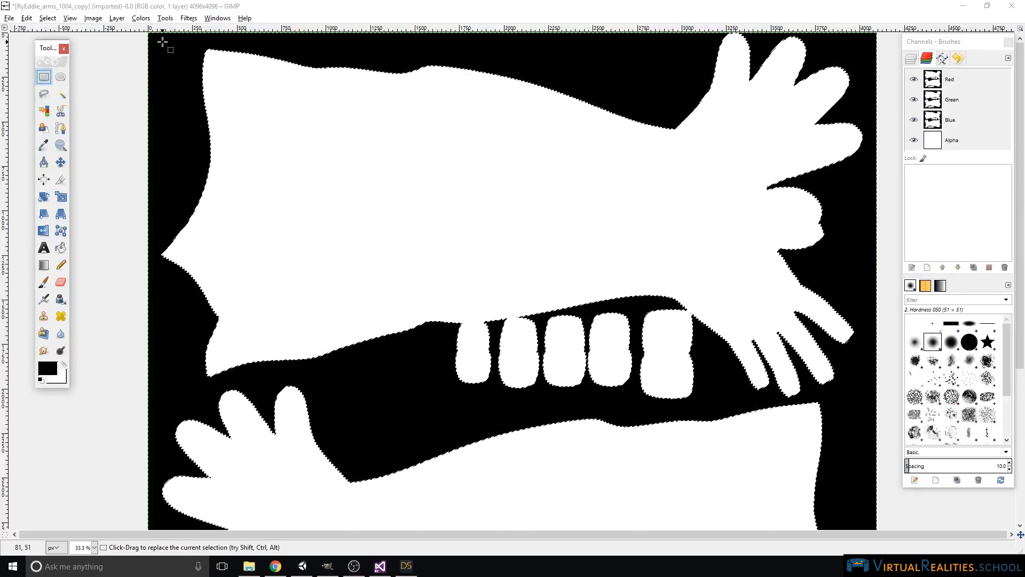
{"action": "left_click_drag", "start_coordinate": [156, 39], "coordinate": [330, 381]}
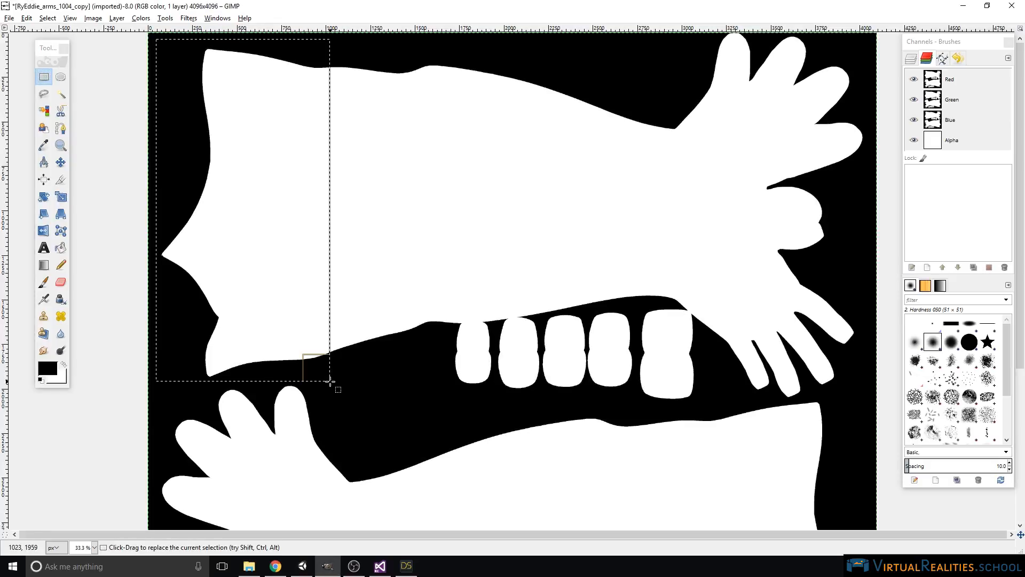
{"action": "left_click", "coordinate": [61, 249]}
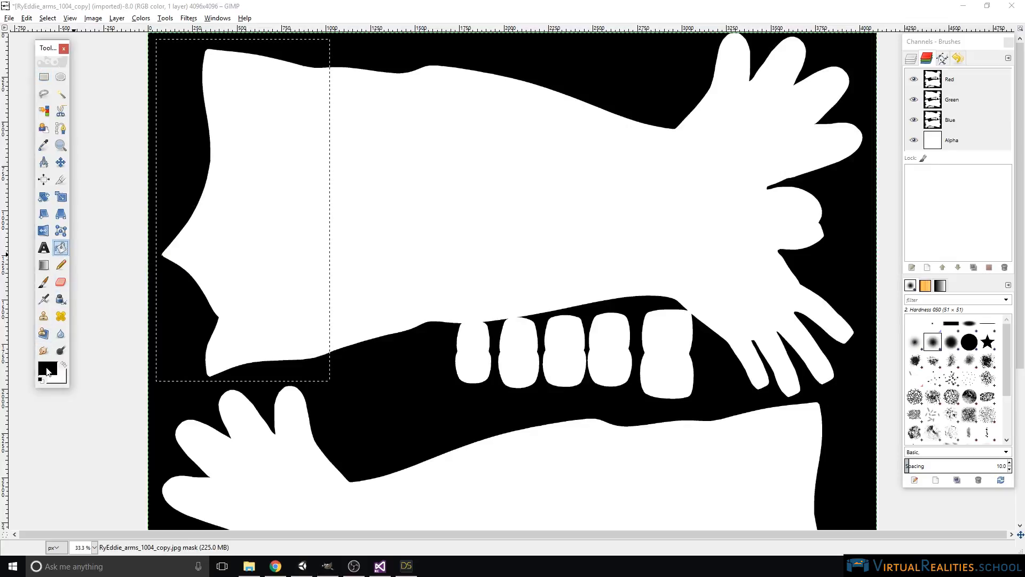
{"action": "left_click", "coordinate": [255, 219]}
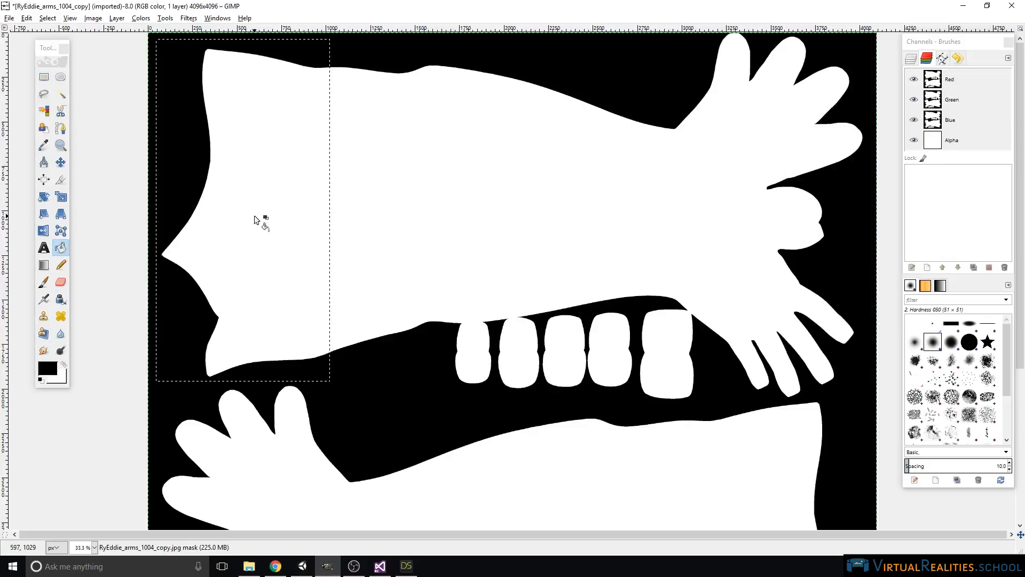
{"action": "left_click", "coordinate": [255, 219]}
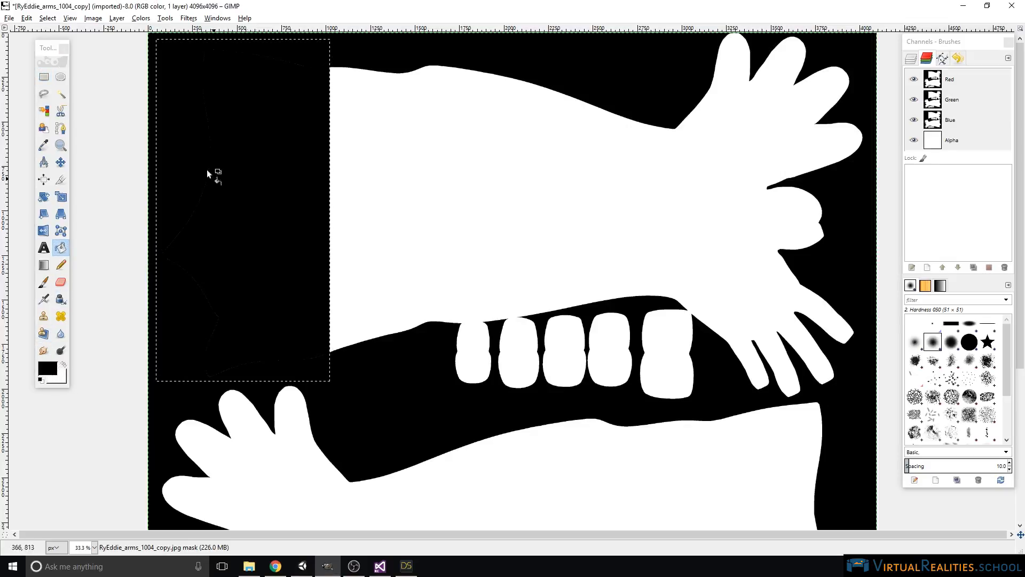
Step: Select a matching rectangle around the lower arm's shoulder end and bucket-fill its white area with black
{"action": "left_click", "coordinate": [43, 78]}
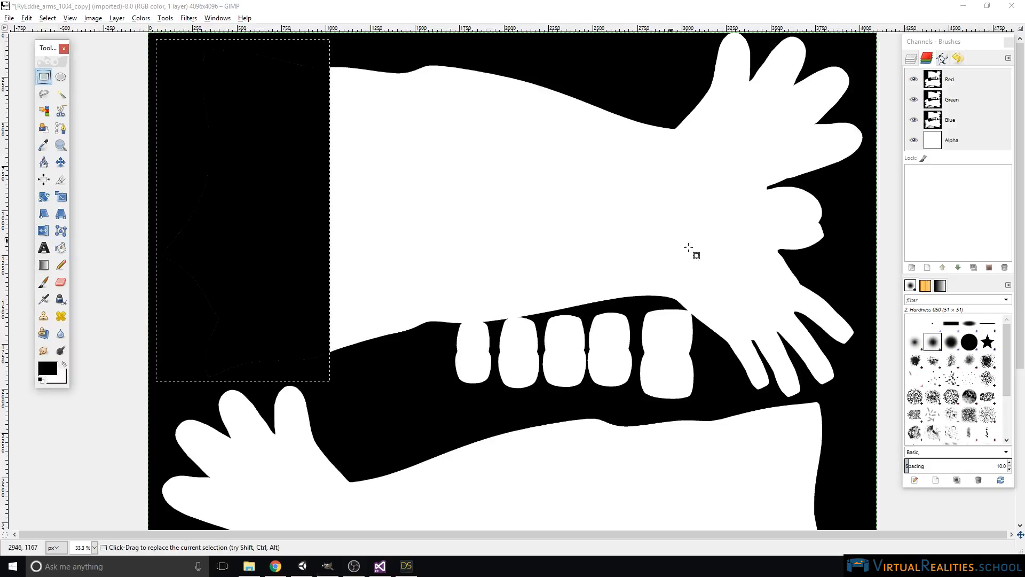
{"action": "scroll", "coordinate": [716, 267], "scroll_direction": "down", "scroll_amount": 5}
{"action": "left_click_drag", "start_coordinate": [709, 167], "coordinate": [872, 526]}
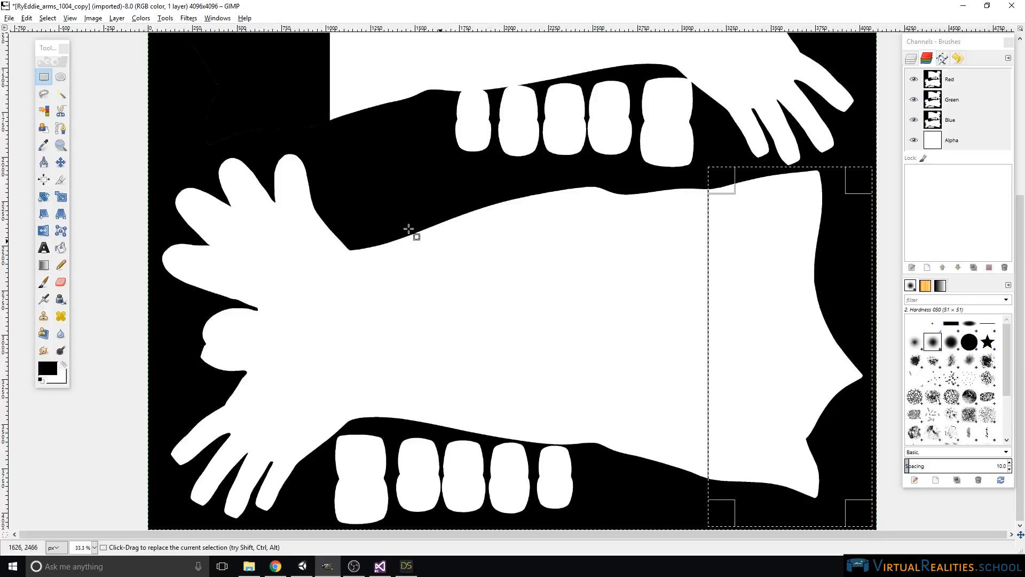
{"action": "left_click", "coordinate": [61, 247]}
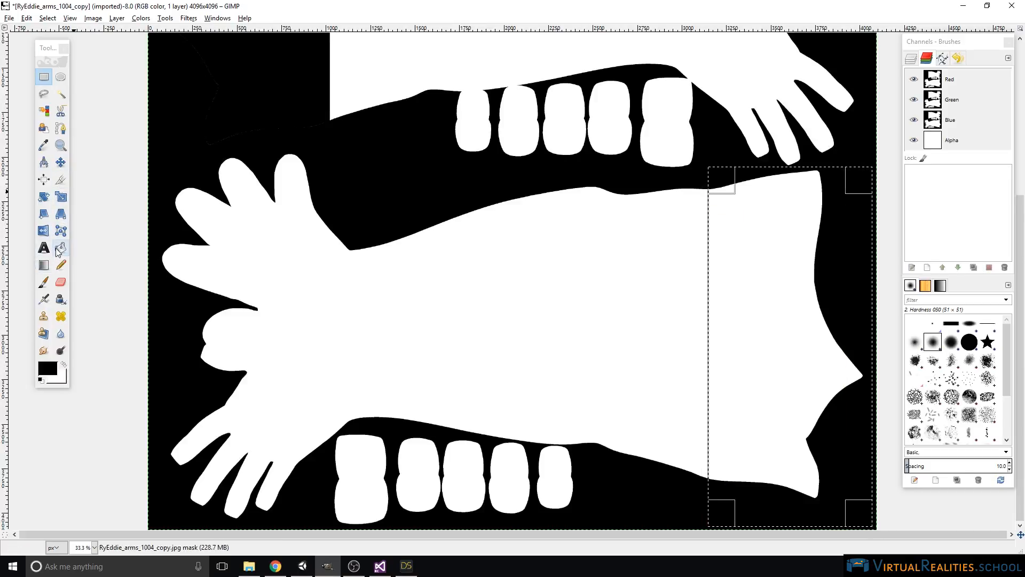
{"action": "left_click", "coordinate": [769, 293]}
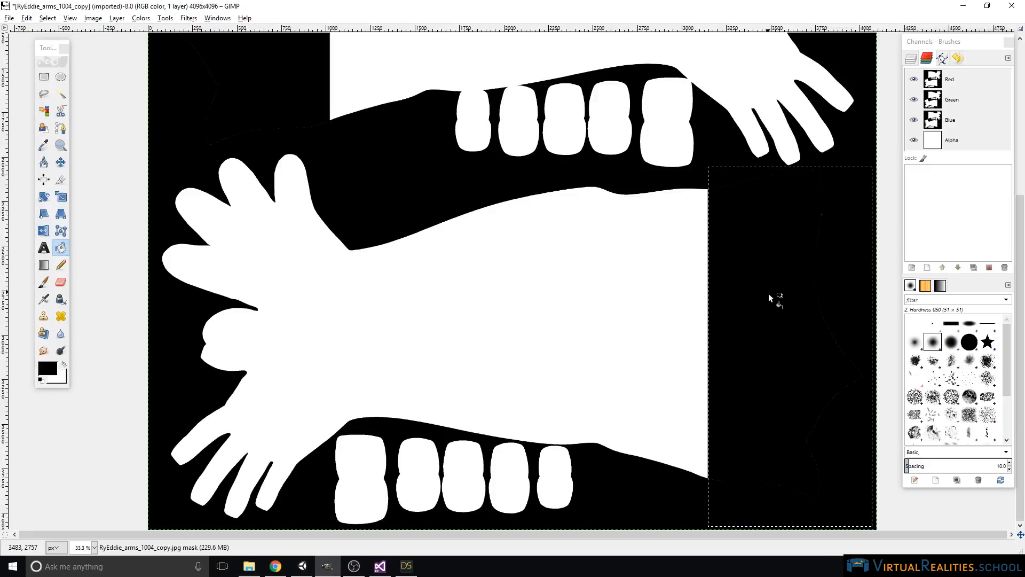
Step: Check the blackened shoulder areas of the mask on both arms and apply the layer mask to the arms layer
{"action": "scroll", "coordinate": [769, 294], "scroll_direction": "up", "scroll_amount": 3}
{"action": "scroll", "coordinate": [771, 305], "scroll_direction": "down", "scroll_amount": 1}
{"action": "scroll", "coordinate": [662, 332], "scroll_direction": "down", "scroll_amount": 3}
{"action": "scroll", "coordinate": [637, 446], "scroll_direction": "up", "scroll_amount": 3}
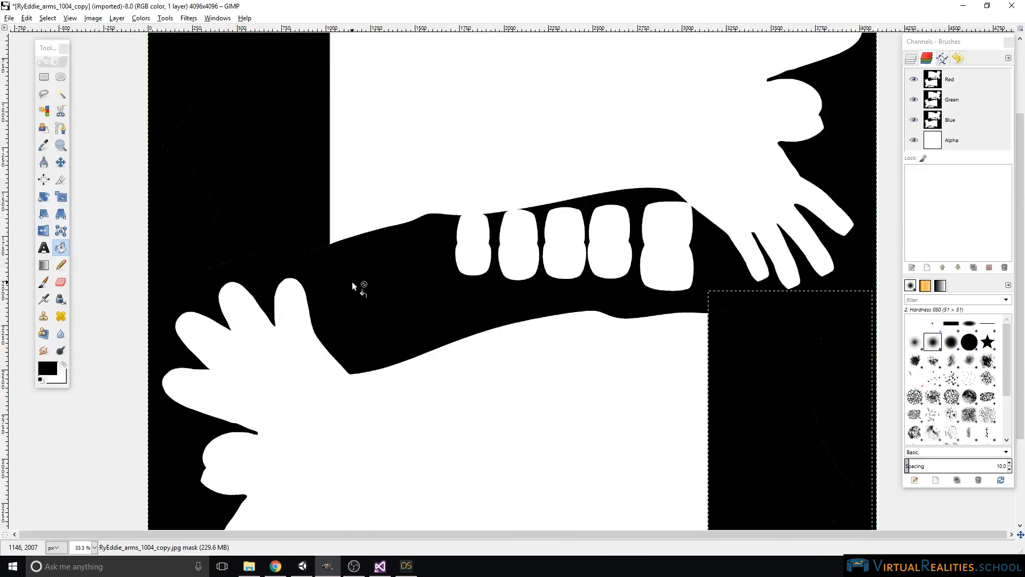
{"action": "scroll", "coordinate": [386, 315], "scroll_direction": "down", "scroll_amount": 3}
{"action": "scroll", "coordinate": [386, 315], "scroll_direction": "up", "scroll_amount": 2}
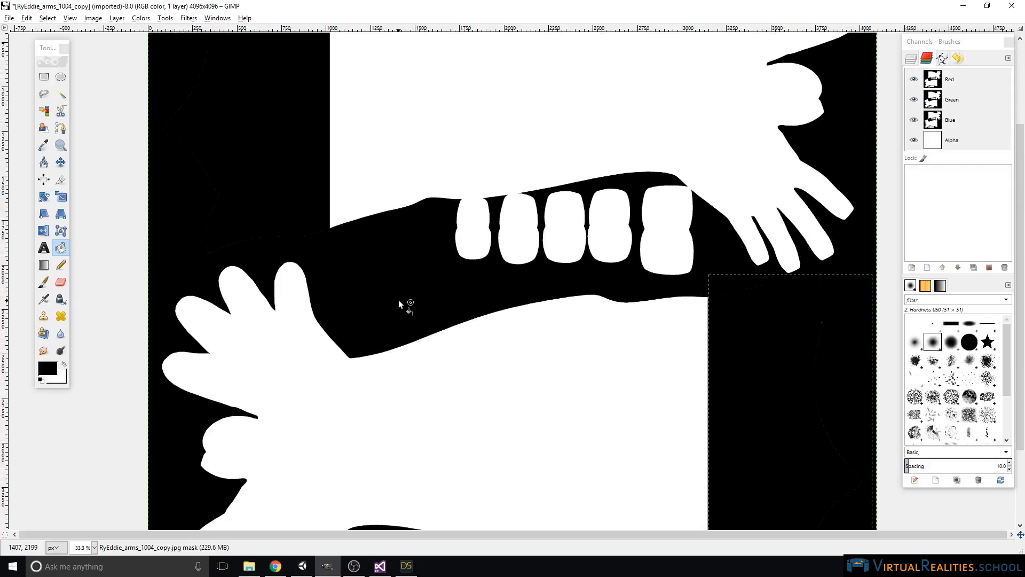
{"action": "scroll", "coordinate": [398, 299], "scroll_direction": "up", "scroll_amount": 3}
{"action": "left_click", "coordinate": [117, 18]}
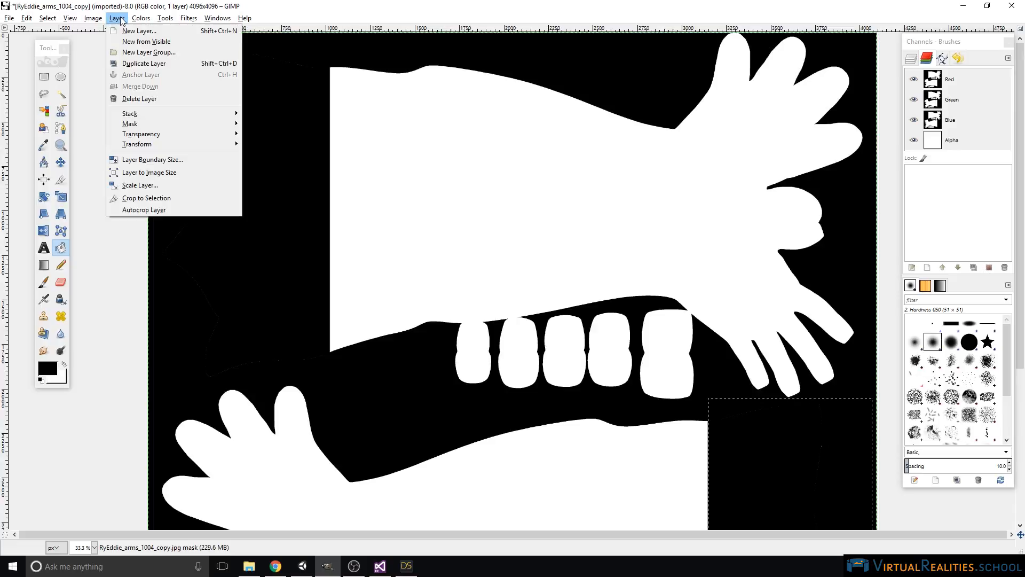
{"action": "mouse_move", "coordinate": [137, 126]}
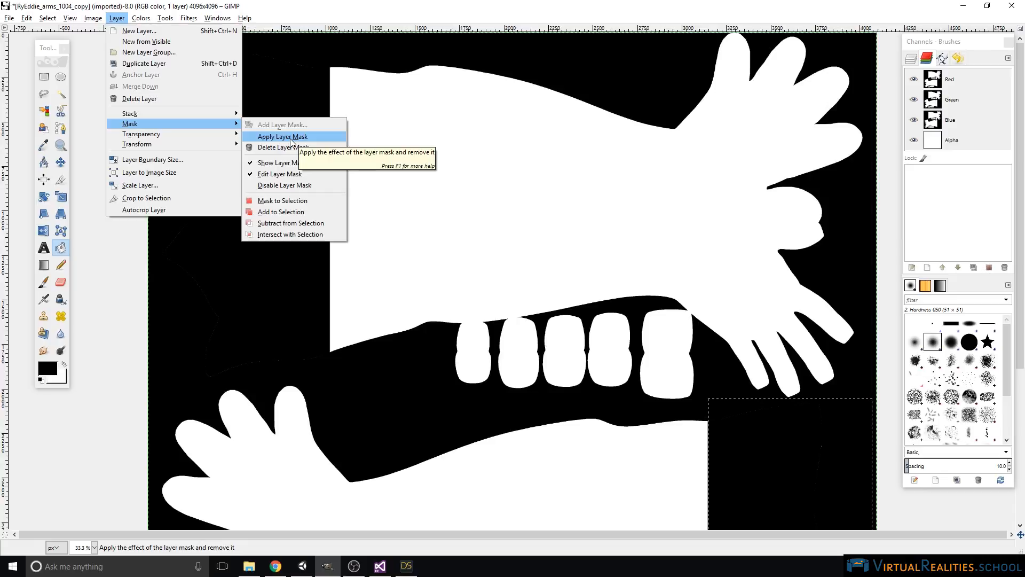
{"action": "left_click", "coordinate": [289, 138]}
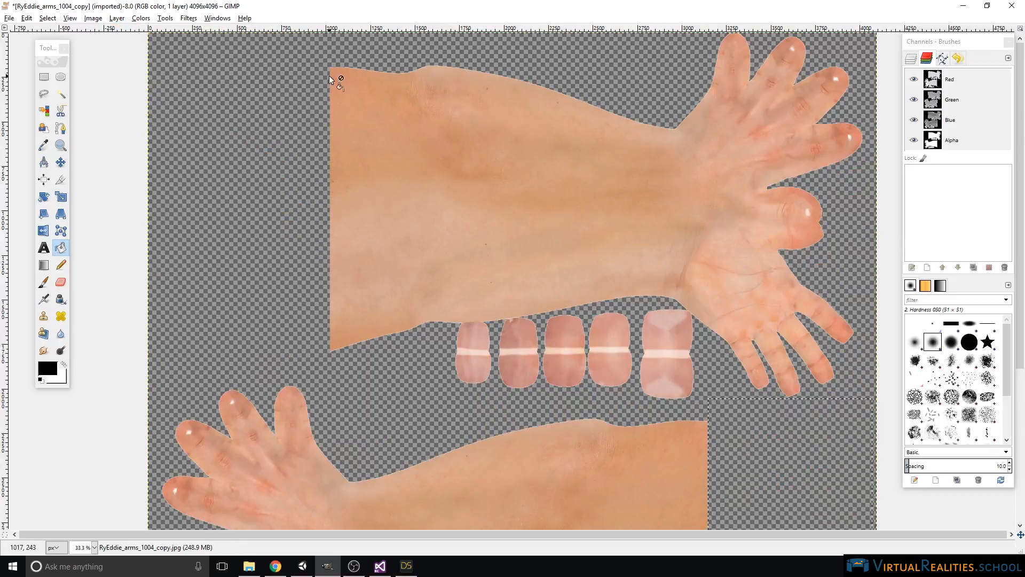
{"action": "scroll", "coordinate": [551, 293], "scroll_direction": "down", "scroll_amount": 5}
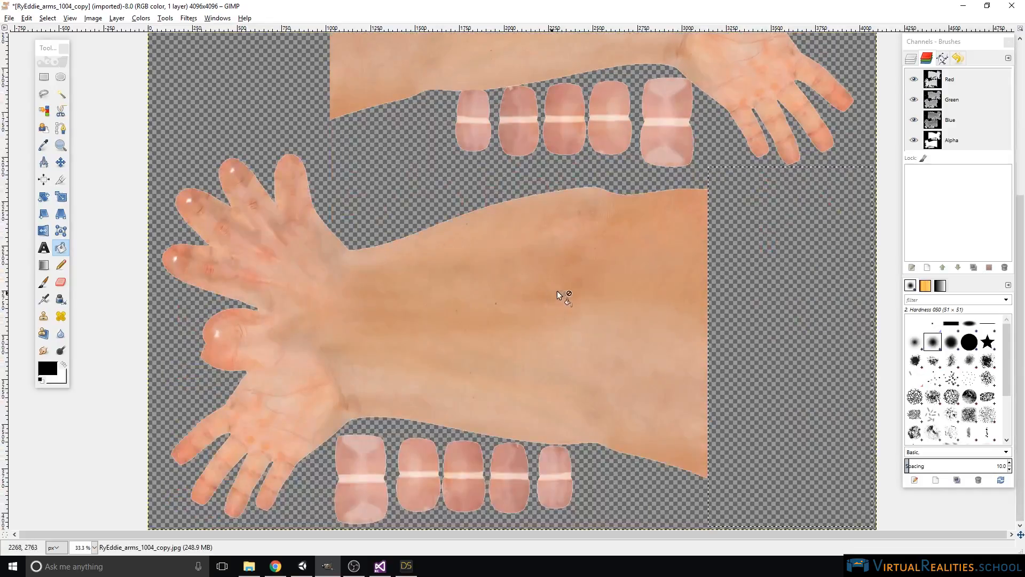
{"action": "scroll", "coordinate": [757, 375], "scroll_direction": "up", "scroll_amount": 5}
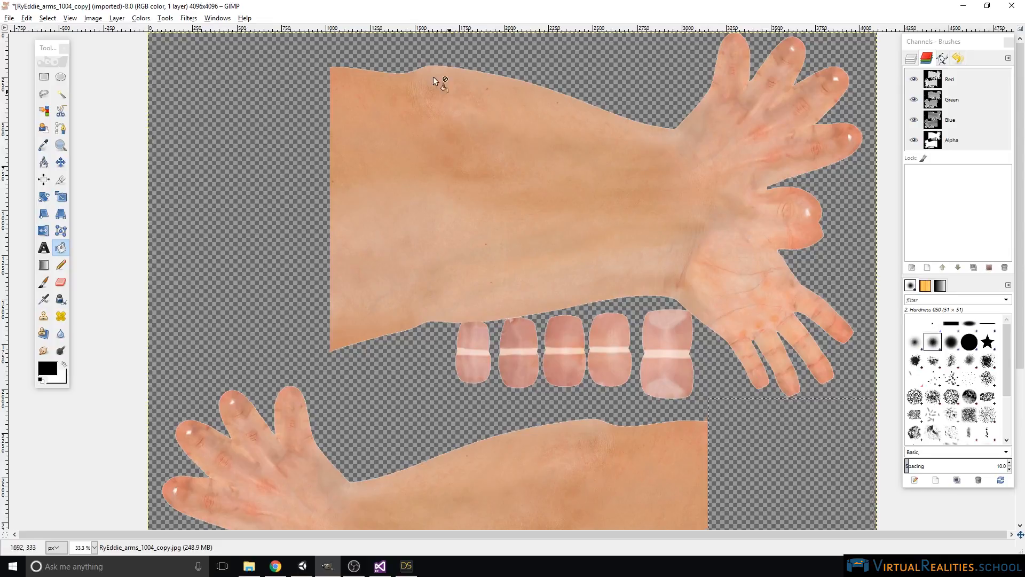
Step: Add a new layer mask to the arms layer, transferring the layer's alpha channel into it
{"action": "left_click", "coordinate": [122, 18]}
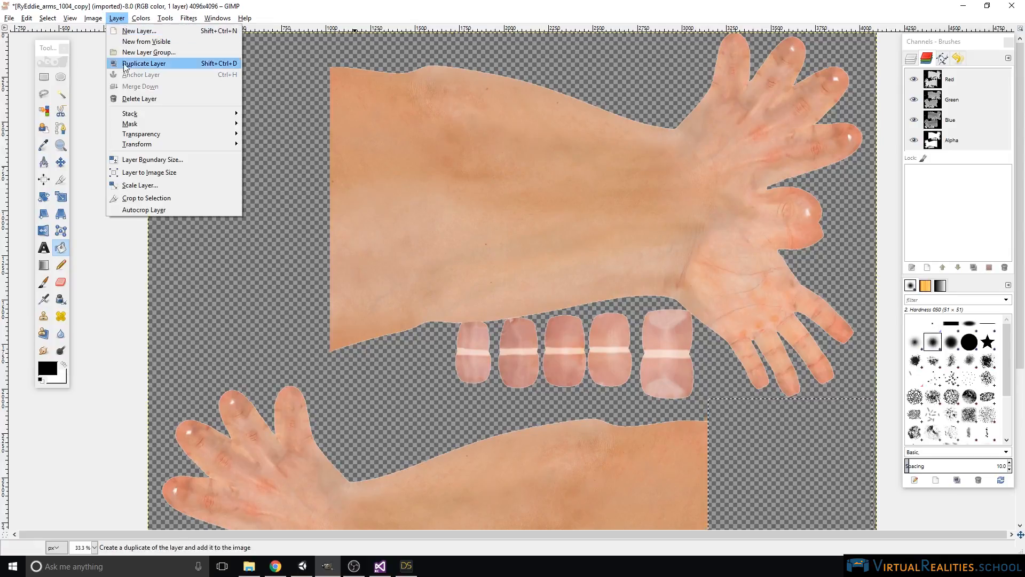
{"action": "mouse_move", "coordinate": [136, 124]}
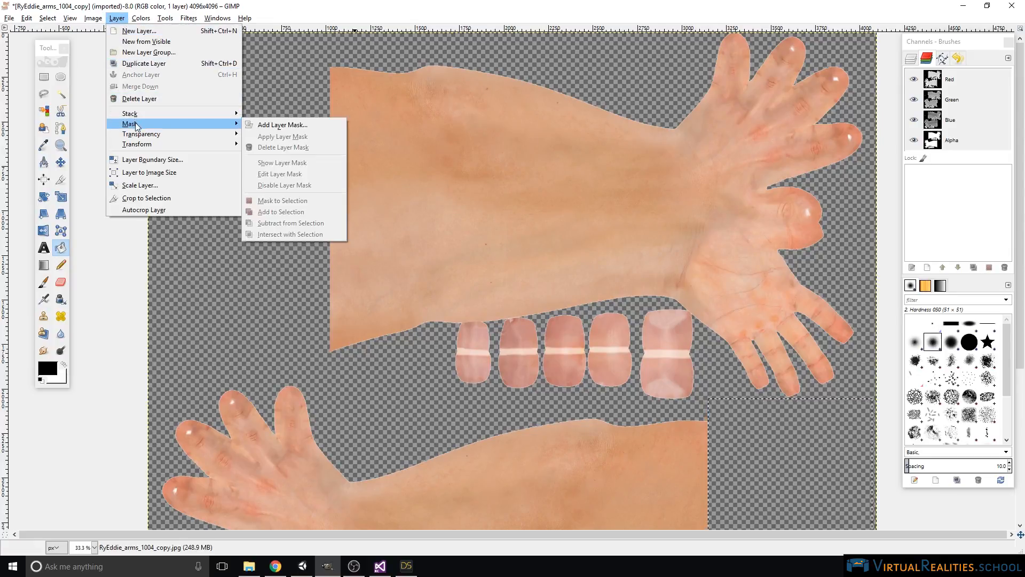
{"action": "left_click", "coordinate": [287, 126]}
{"action": "left_click", "coordinate": [453, 287]}
{"action": "left_click", "coordinate": [514, 376]}
Step: Try deleting the layer mask from the arms layer and inspect both arms without it
{"action": "left_click", "coordinate": [116, 18]}
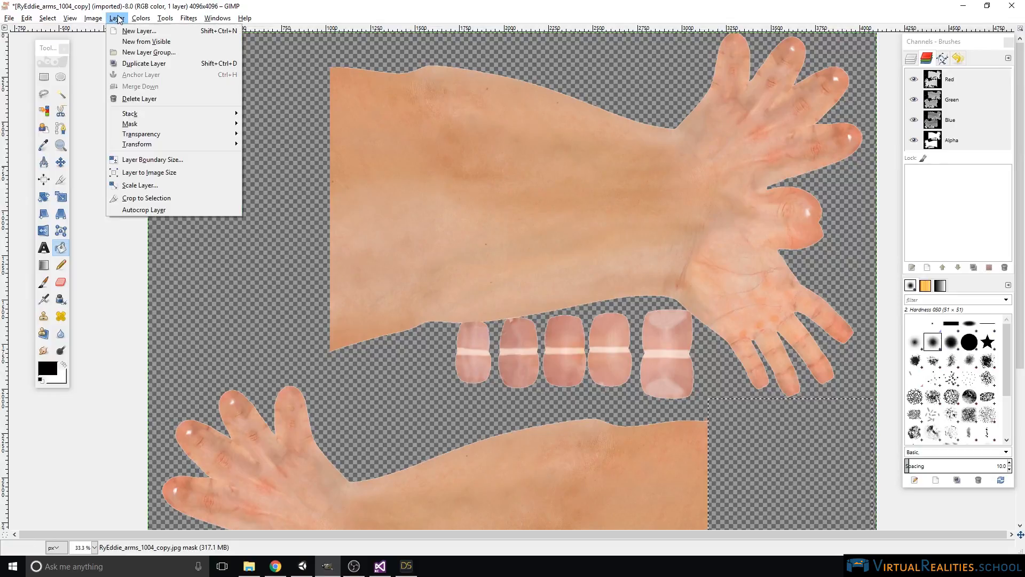
{"action": "mouse_move", "coordinate": [144, 124]}
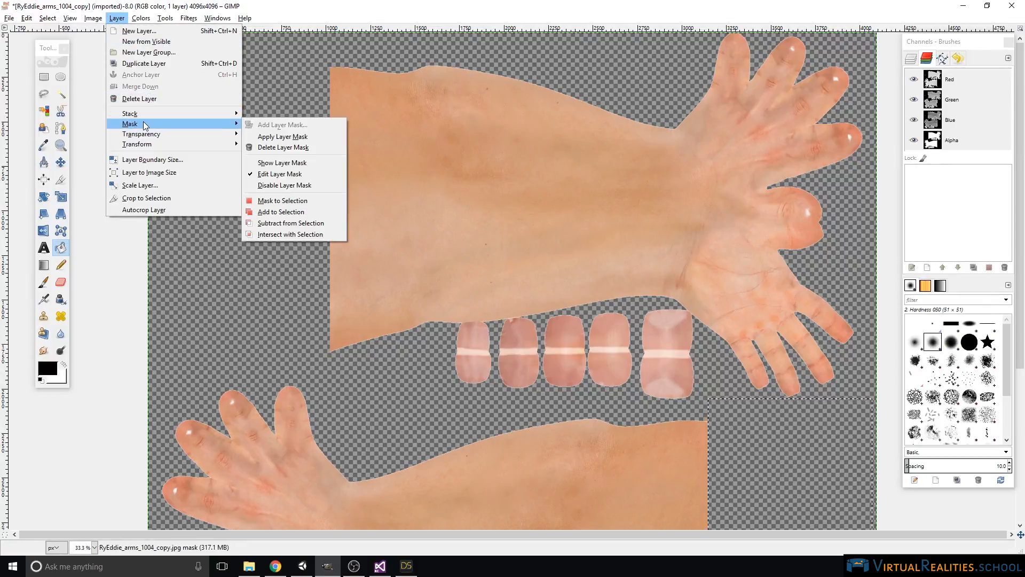
{"action": "left_click", "coordinate": [282, 147]}
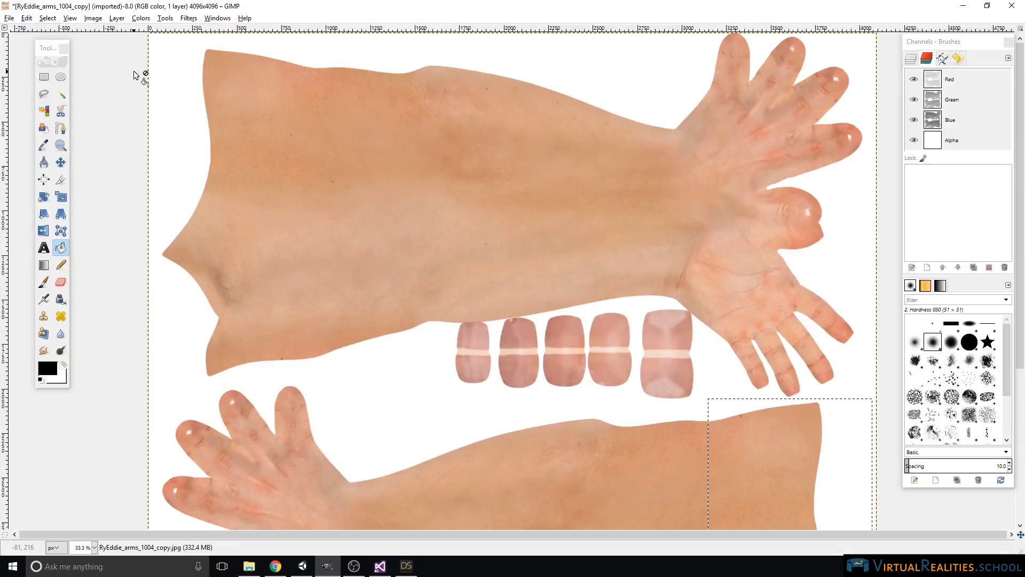
{"action": "scroll", "coordinate": [817, 129], "scroll_direction": "down", "scroll_amount": 5}
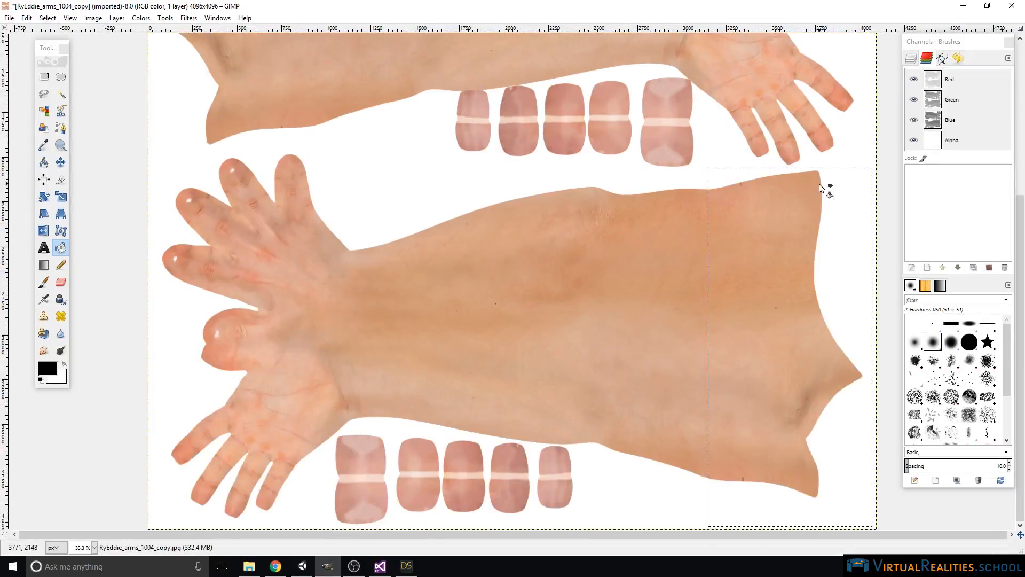
{"action": "scroll", "coordinate": [819, 184], "scroll_direction": "up", "scroll_amount": 5}
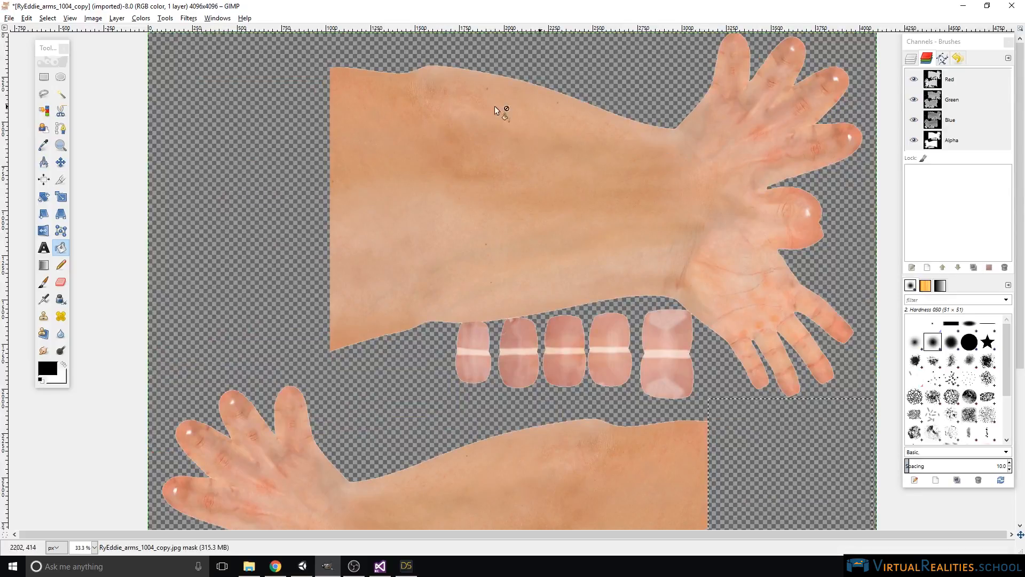
{"action": "scroll", "coordinate": [779, 238], "scroll_direction": "down", "scroll_amount": 5}
{"action": "scroll", "coordinate": [777, 336], "scroll_direction": "up", "scroll_amount": 5}
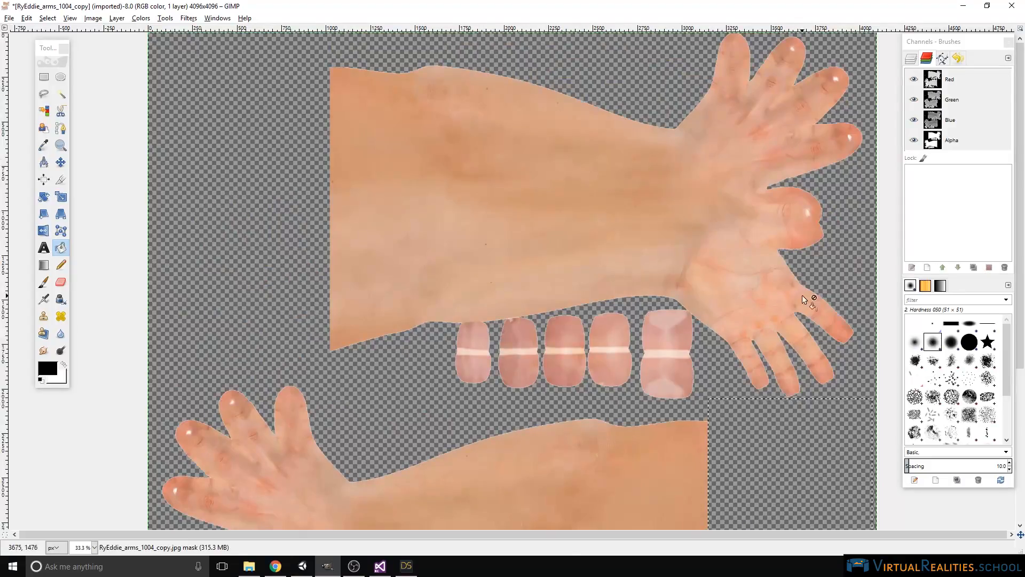
{"action": "scroll", "coordinate": [809, 280], "scroll_direction": "down", "scroll_amount": 5}
{"action": "scroll", "coordinate": [810, 283], "scroll_direction": "up", "scroll_amount": 5}
{"action": "scroll", "coordinate": [697, 329], "scroll_direction": "down", "scroll_amount": 5}
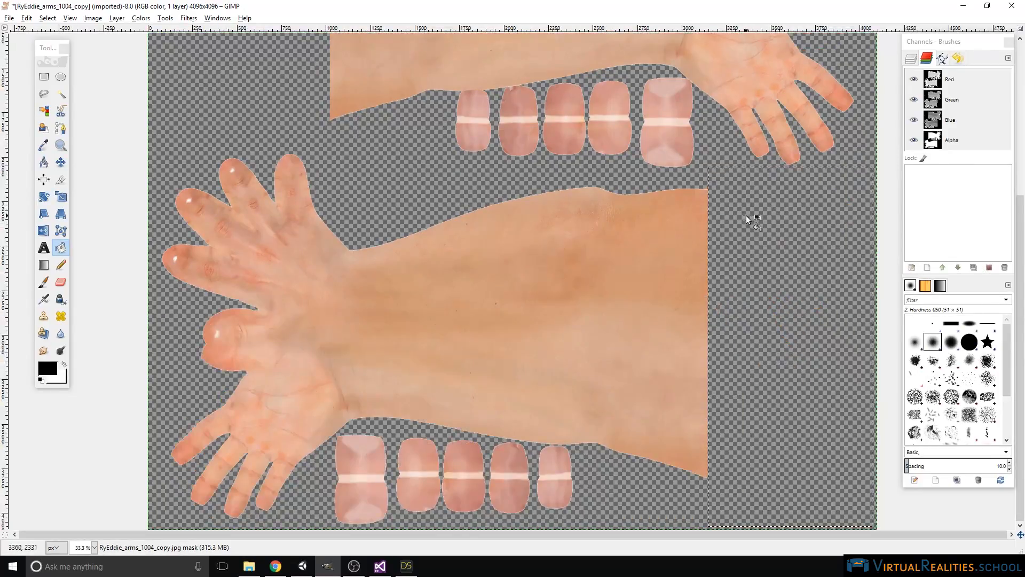
{"action": "scroll", "coordinate": [745, 216], "scroll_direction": "up", "scroll_amount": 5}
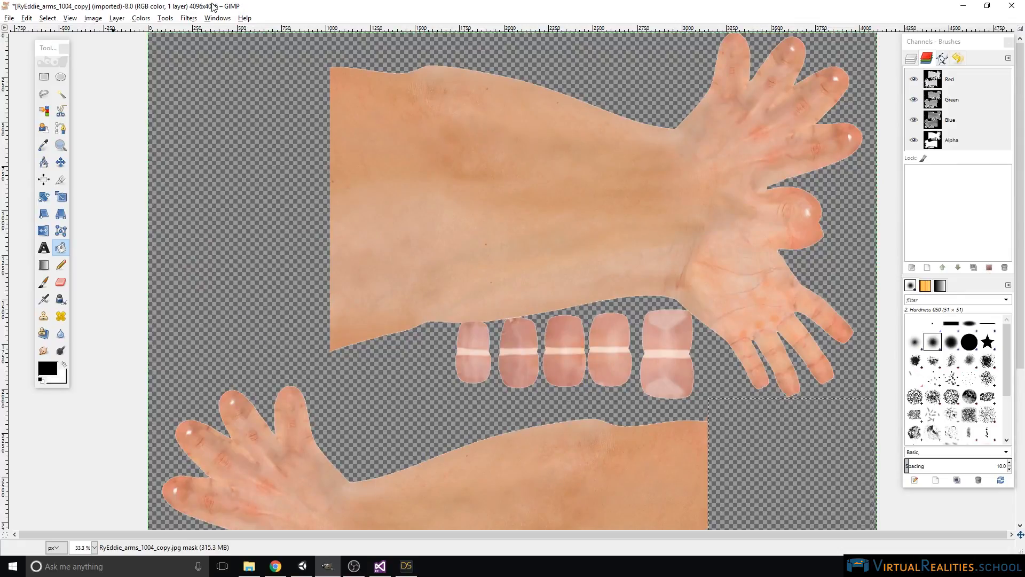
Step: Export the masked arms image as RyEddie_arms_1004_copy.png in the daz1_gen3.fbm folder, keeping the offered PNG options
{"action": "left_click", "coordinate": [11, 18]}
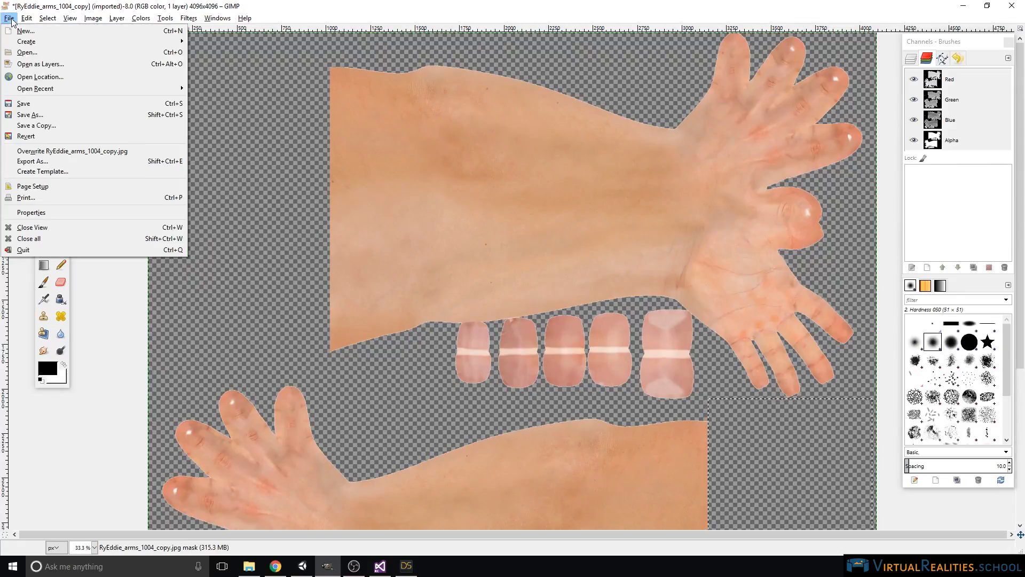
{"action": "left_click", "coordinate": [33, 161]}
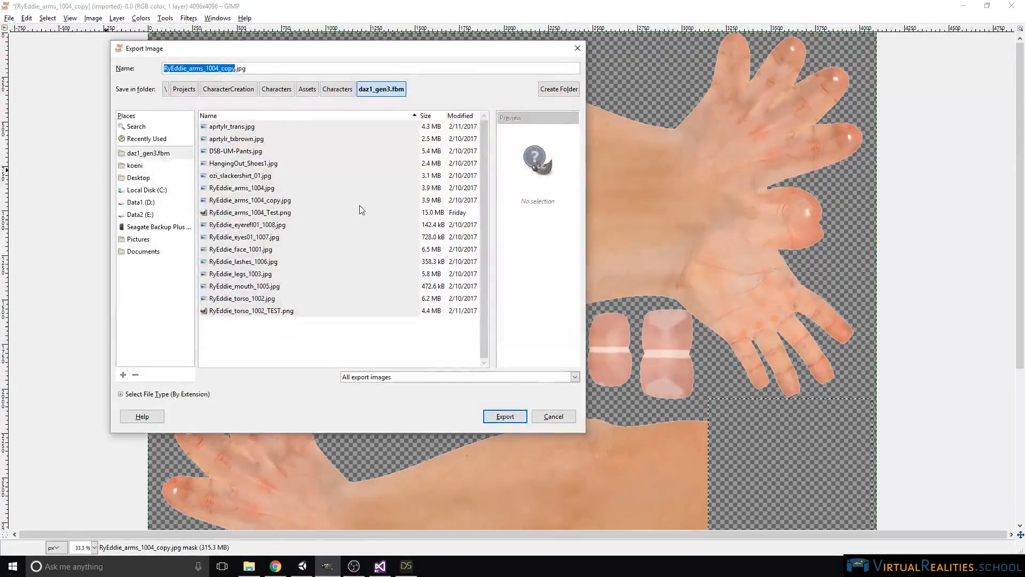
{"action": "double_click", "coordinate": [241, 68]}
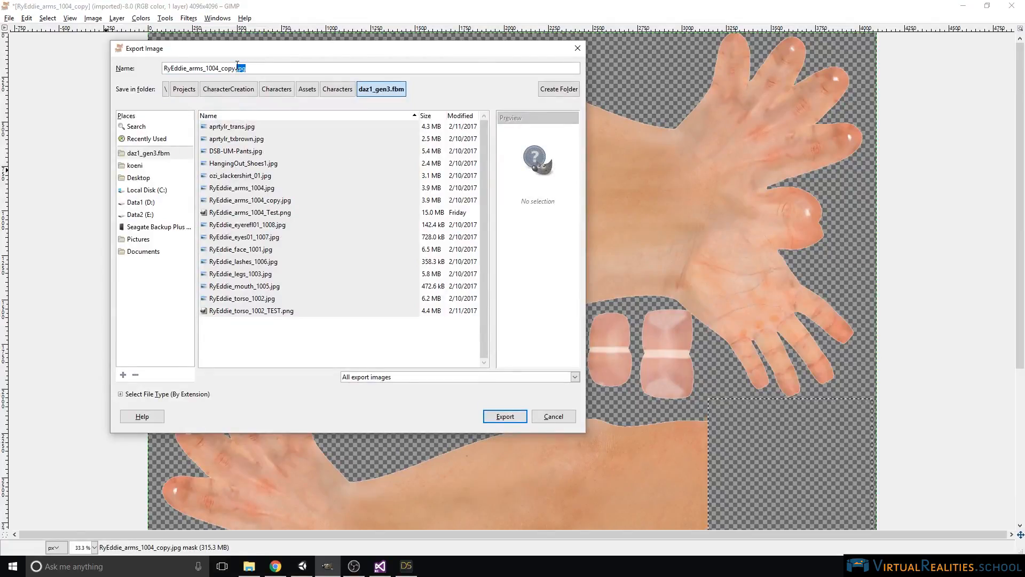
{"action": "type", "text": "p"}
{"action": "left_click", "coordinate": [507, 416]}
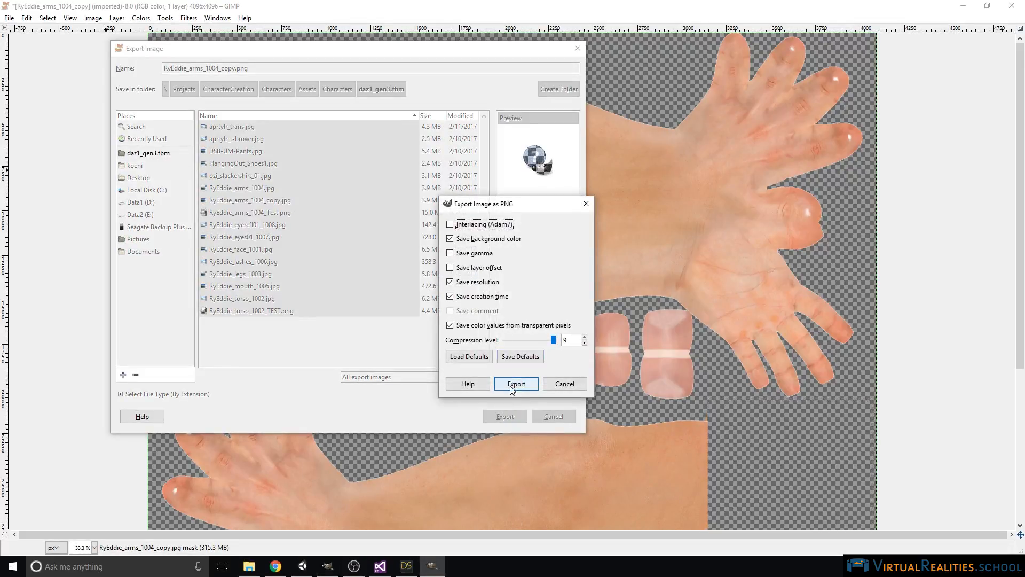
{"action": "left_click", "coordinate": [517, 384]}
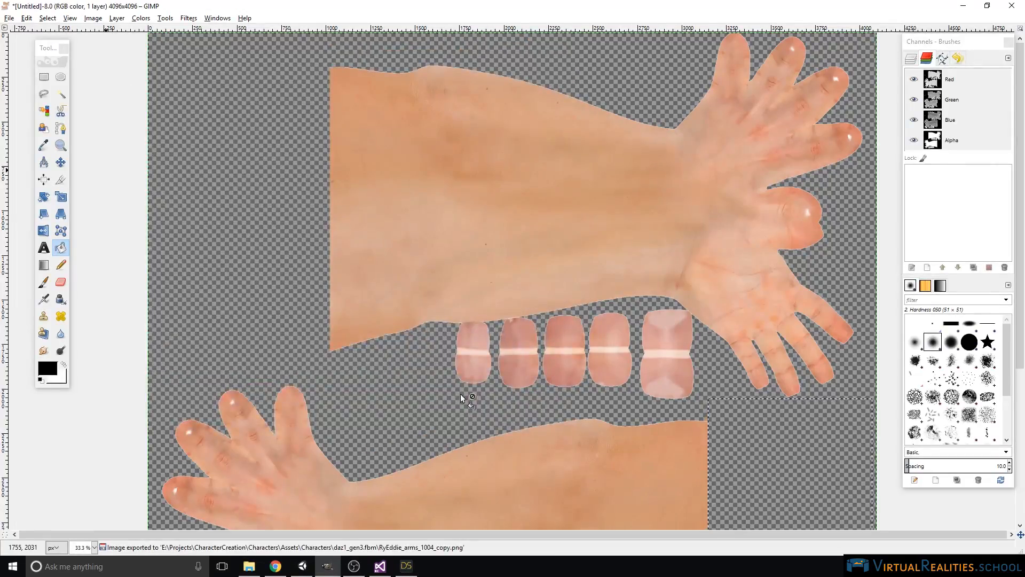
Step: Switch to Unity and check the import settings of the exported RyEddie_arms_1004_copy PNG, including its alpha source
{"action": "key", "text": "alt+Tab"}
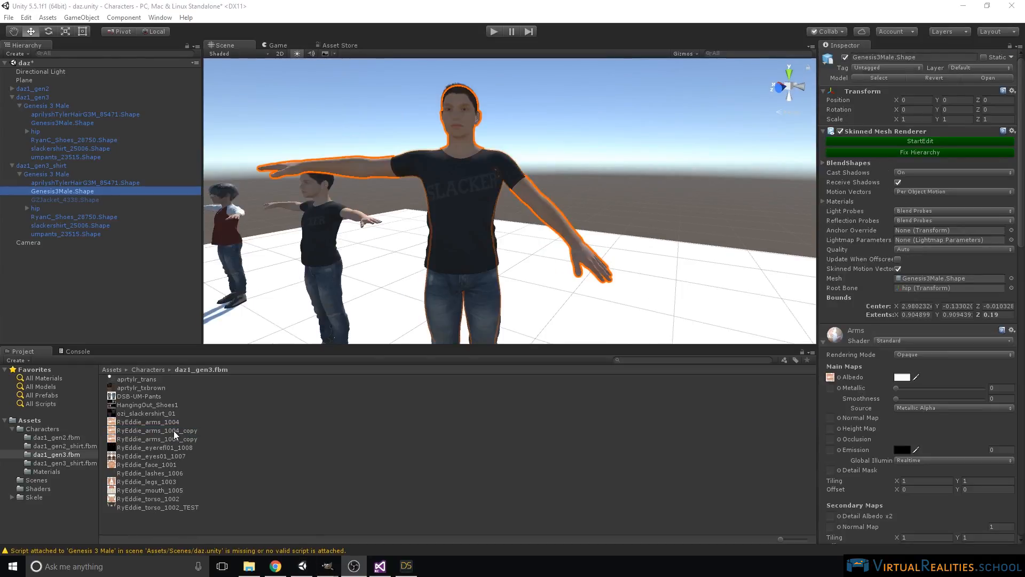
{"action": "left_click", "coordinate": [168, 441]}
{"action": "left_click", "coordinate": [175, 432]}
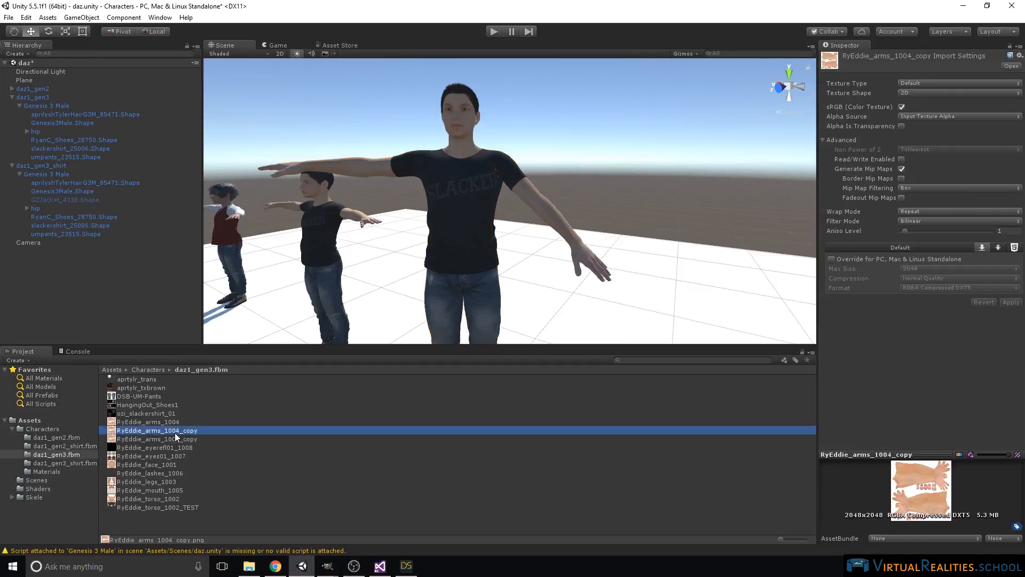
{"action": "left_click", "coordinate": [181, 440]}
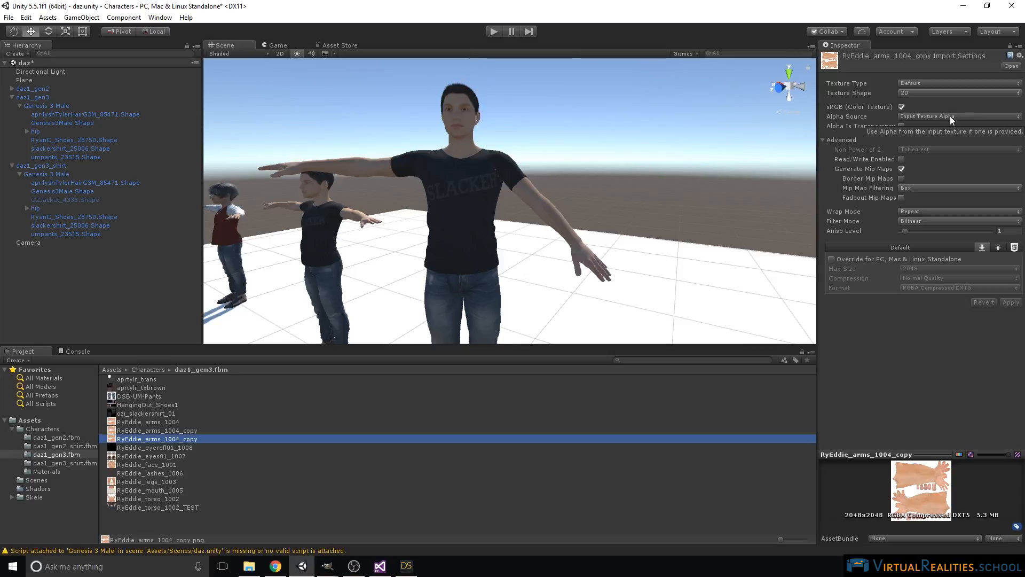
Step: Deactivate the slackershirt_25006.Shape object under daz1_gen3_shirt to hide the shirt
{"action": "left_click", "coordinate": [73, 226]}
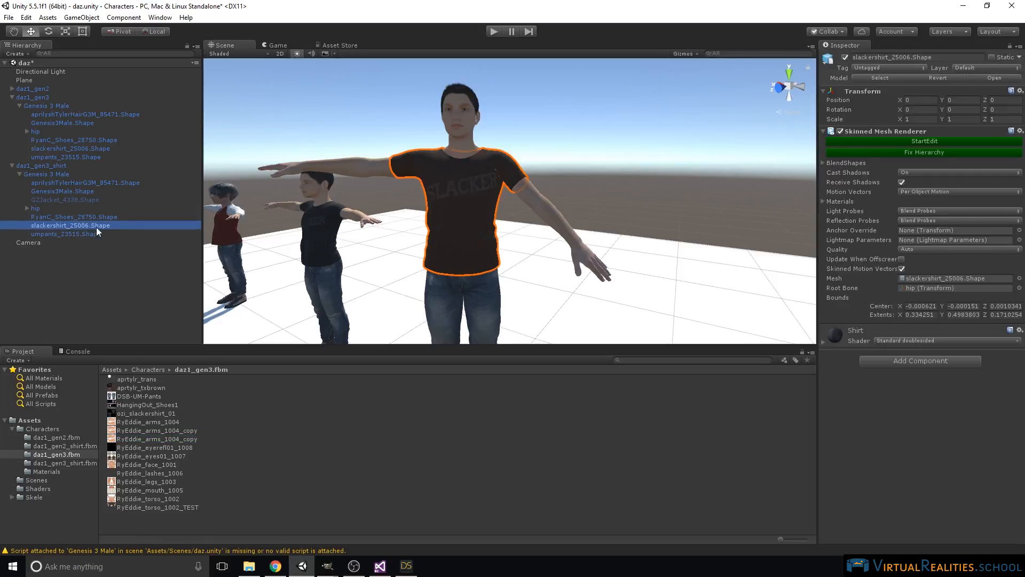
{"action": "left_click", "coordinate": [846, 57]}
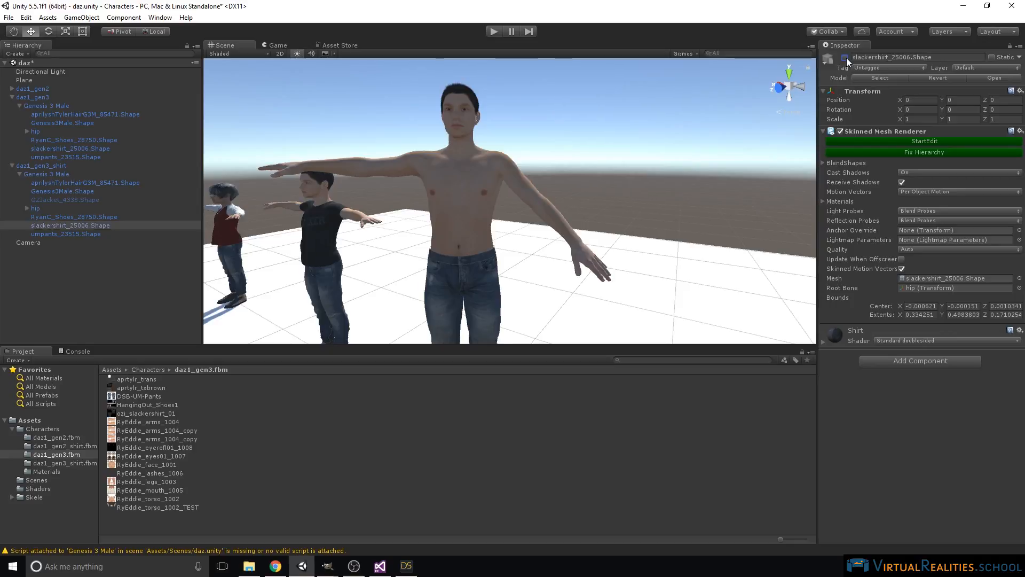
Step: Assign the RyEddie_arms_1004_copy PNG as albedo of Genesis3Male.Shape's Arms material and set its rendering mode to Fade
{"action": "left_click", "coordinate": [66, 191]}
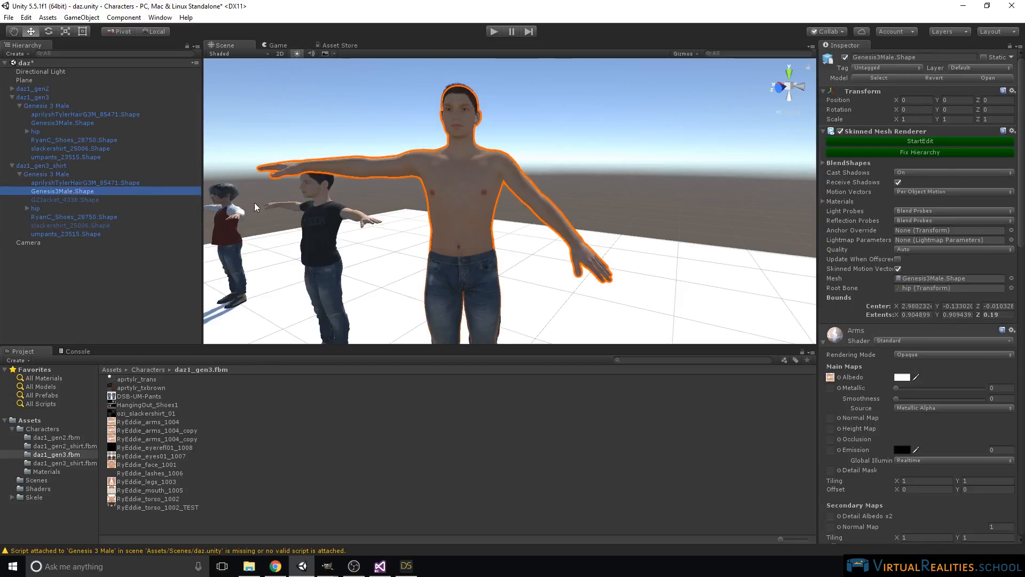
{"action": "scroll", "coordinate": [970, 229], "scroll_direction": "down", "scroll_amount": 4}
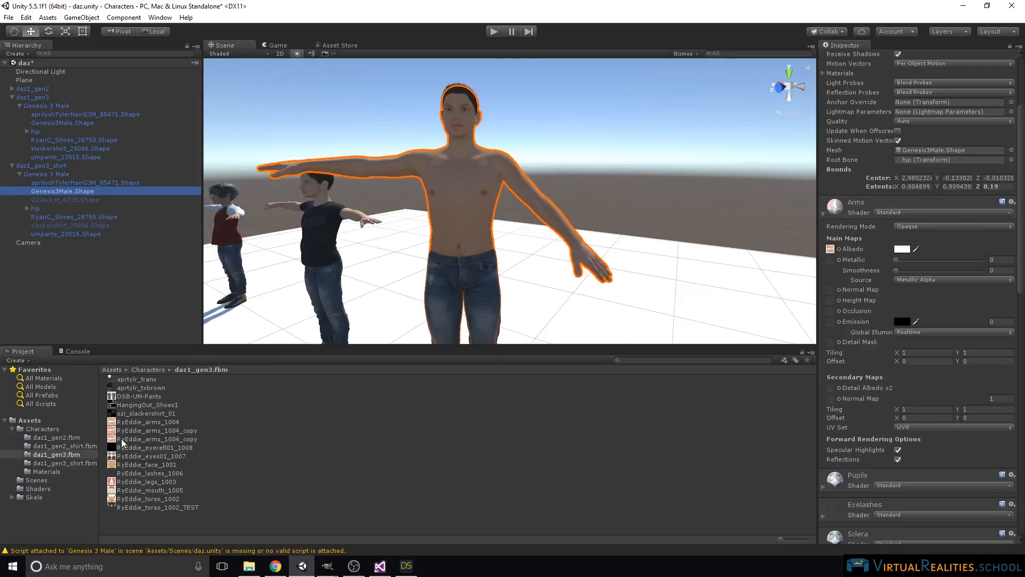
{"action": "left_click_drag", "start_coordinate": [142, 440], "coordinate": [831, 252]}
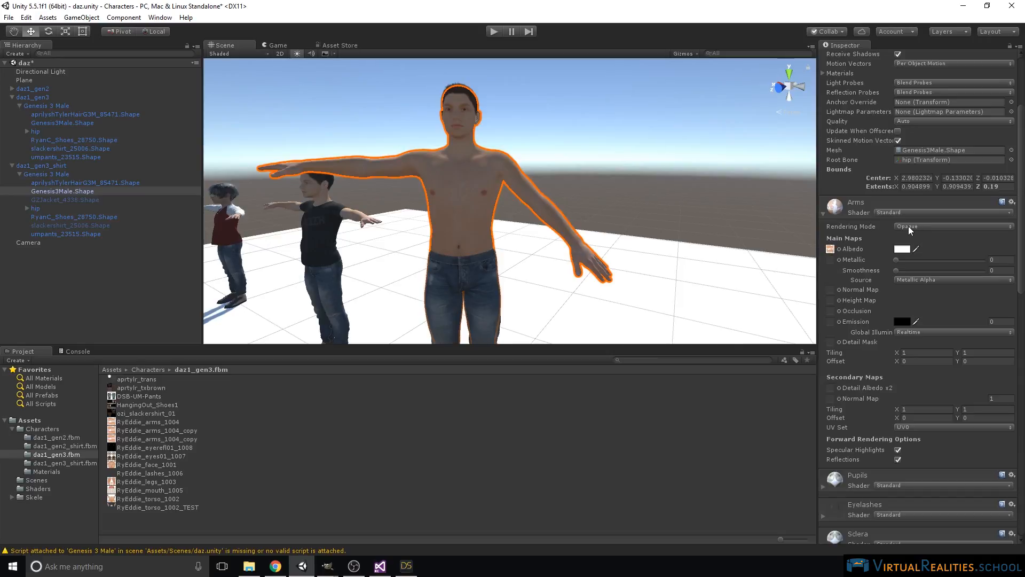
{"action": "left_click", "coordinate": [922, 226]}
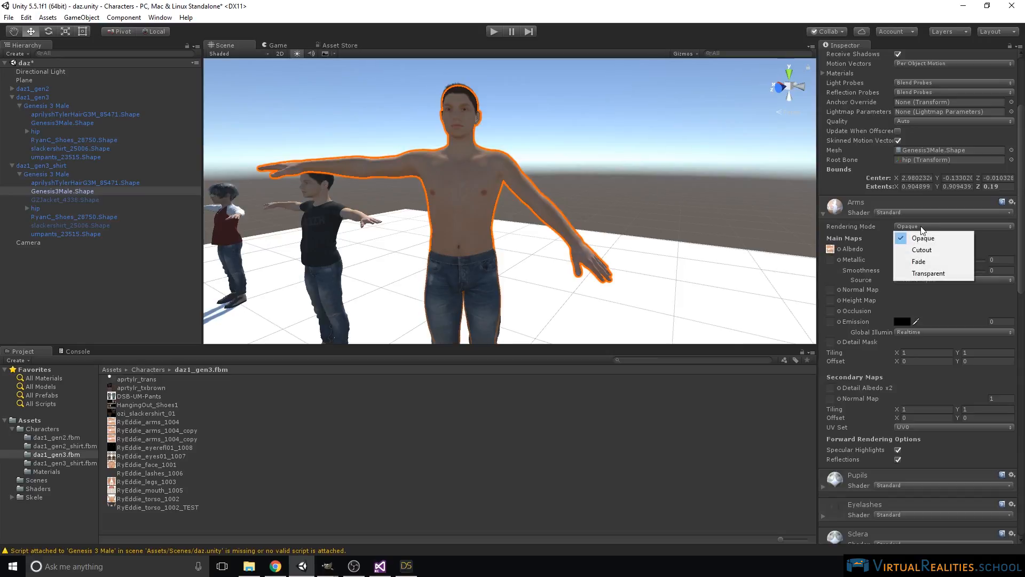
{"action": "left_click", "coordinate": [925, 266]}
{"action": "middle_click_drag", "start_coordinate": [519, 174], "coordinate": [456, 162]}
{"action": "middle_click_drag", "start_coordinate": [299, 135], "coordinate": [304, 140]}
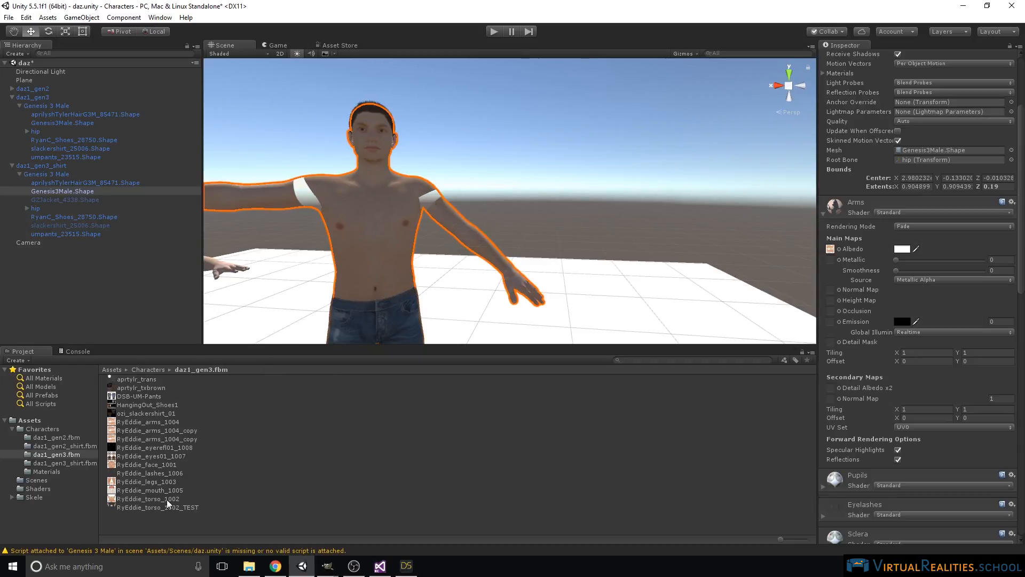
Step: Switch to the RyEddie_torso_1002 image in GIMP and examine the torso texture from shoulders to hips
{"action": "mouse_move", "coordinate": [327, 565]}
{"action": "left_click", "coordinate": [203, 511]}
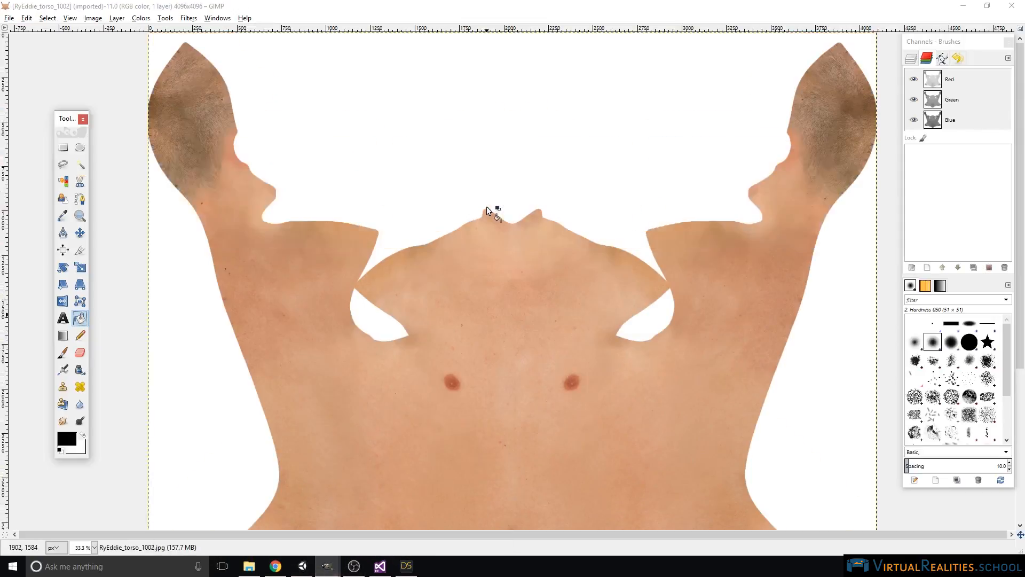
{"action": "scroll", "coordinate": [623, 224], "scroll_direction": "down", "scroll_amount": 3}
{"action": "scroll", "coordinate": [622, 223], "scroll_direction": "up", "scroll_amount": 5}
{"action": "scroll", "coordinate": [240, 339], "scroll_direction": "down", "scroll_amount": 3}
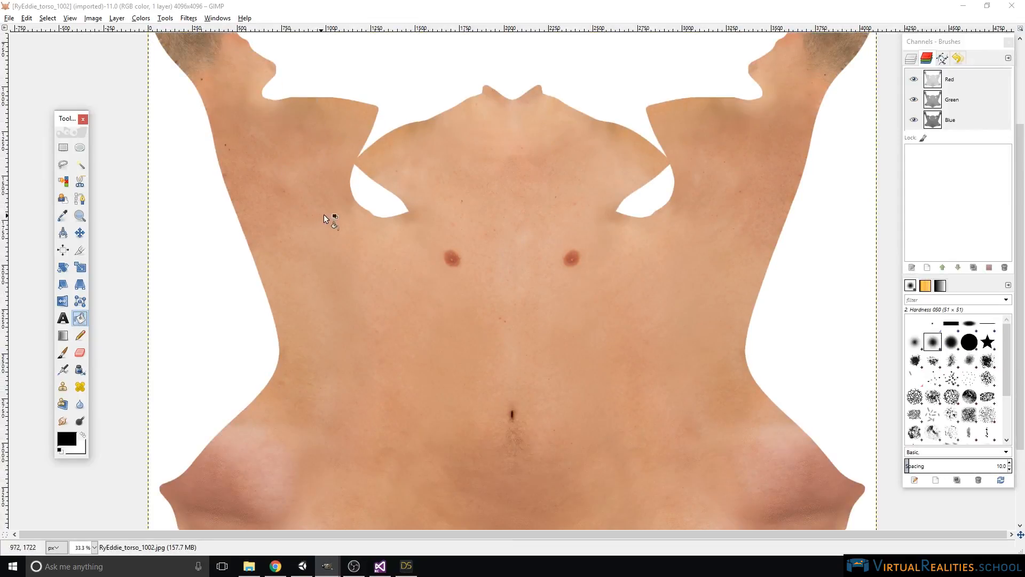
{"action": "scroll", "coordinate": [363, 196], "scroll_direction": "up", "scroll_amount": 3}
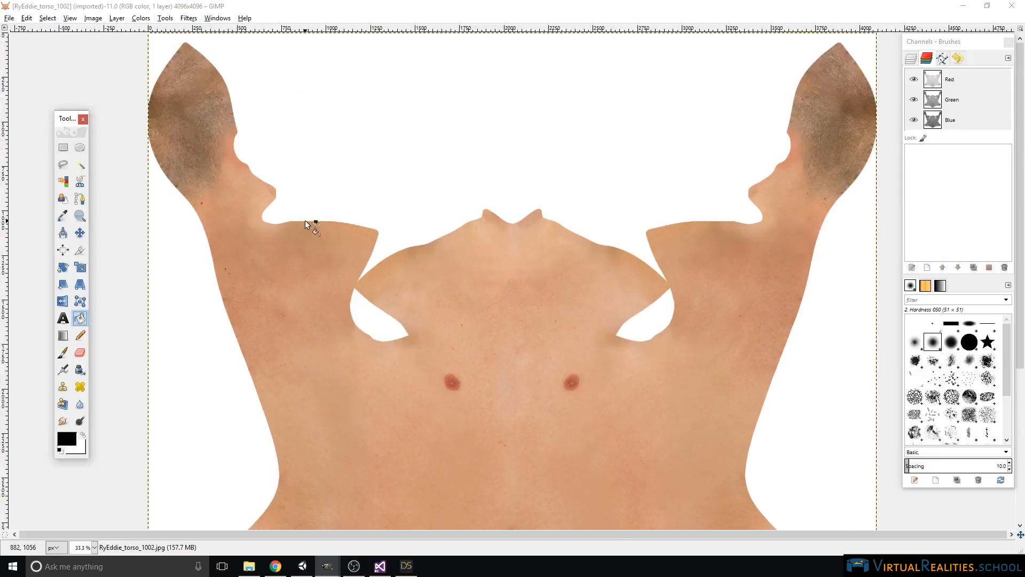
Step: Switch from the original torso texture to the RyEddie_torso_1002_TEST image and examine its alpha-masked areas
{"action": "scroll", "coordinate": [383, 248], "scroll_direction": "down", "scroll_amount": 3}
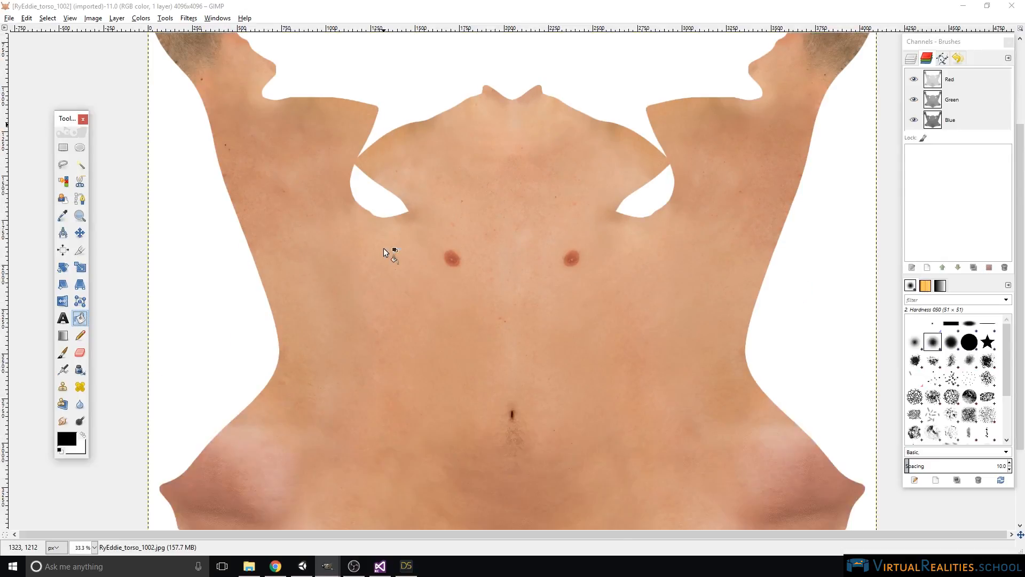
{"action": "scroll", "coordinate": [382, 247], "scroll_direction": "up", "scroll_amount": 3}
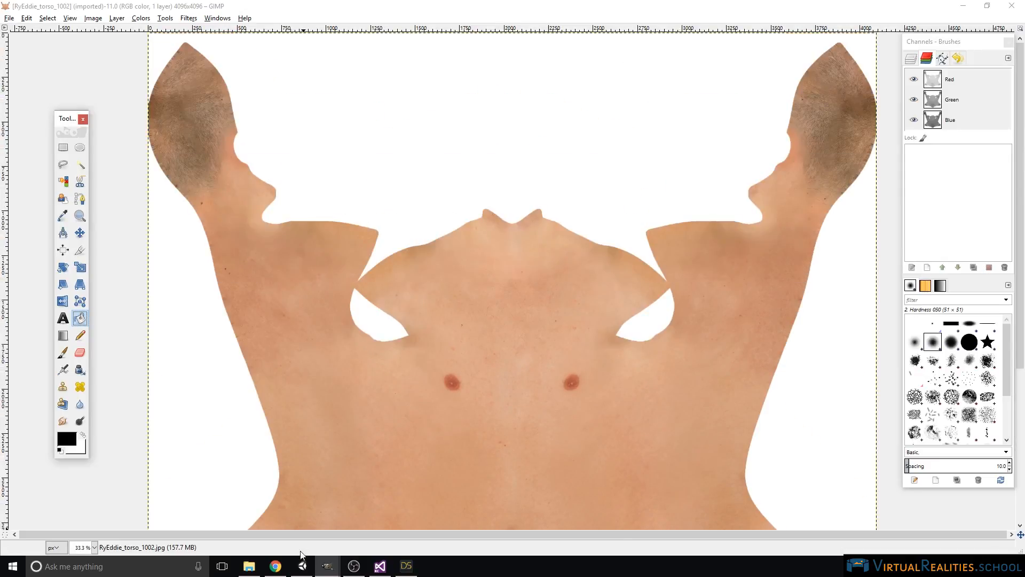
{"action": "mouse_move", "coordinate": [328, 566]}
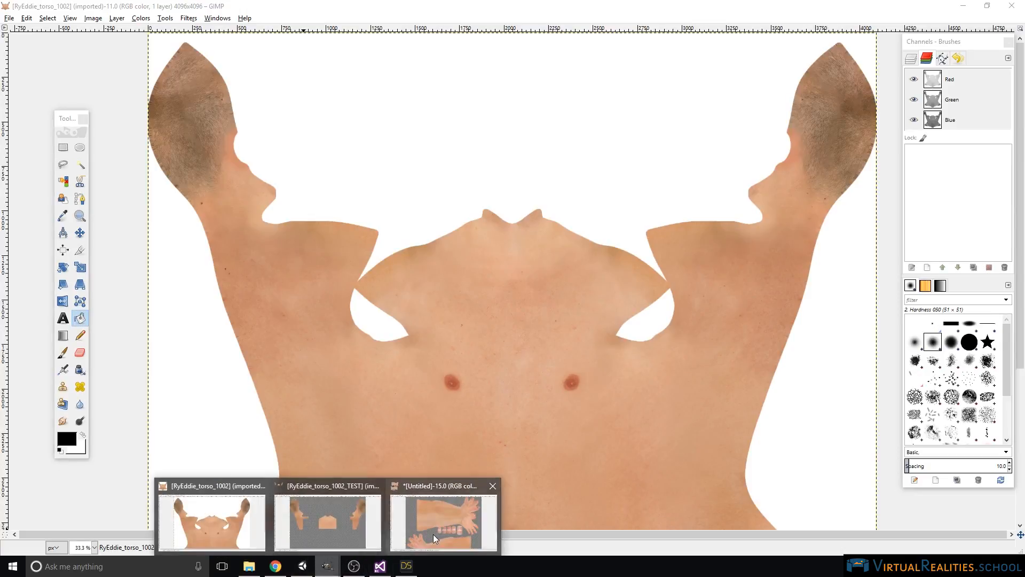
{"action": "left_click", "coordinate": [344, 521]}
{"action": "scroll", "coordinate": [415, 290], "scroll_direction": "down", "scroll_amount": 5}
{"action": "scroll", "coordinate": [415, 291], "scroll_direction": "up", "scroll_amount": 5}
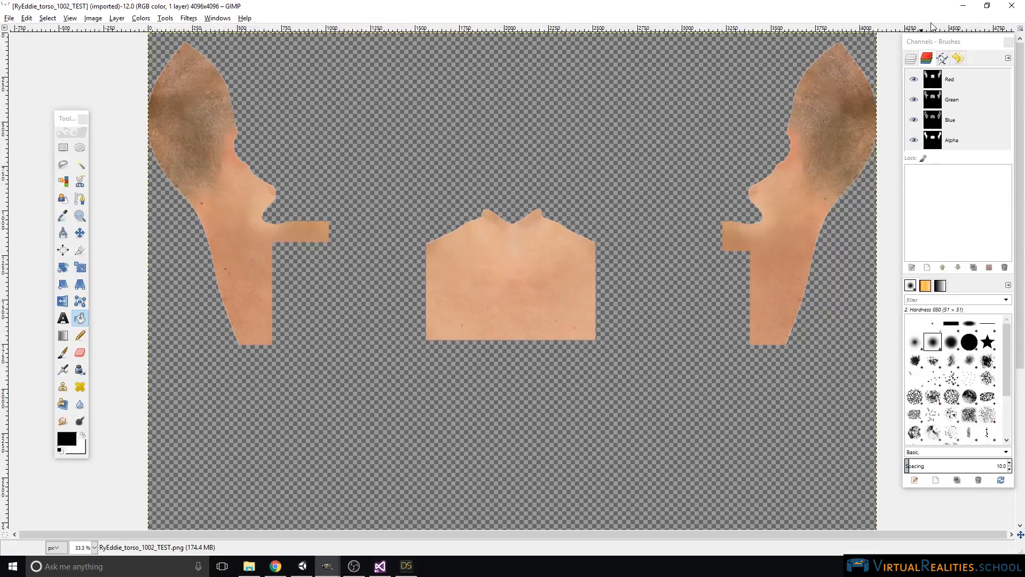
Step: Switch to Unity, assign RyEddie_torso_1002_TEST as albedo of Genesis3Male.Shape's Torso material and set its rendering mode to Fade
{"action": "left_click", "coordinate": [963, 6]}
{"action": "left_click", "coordinate": [963, 6]}
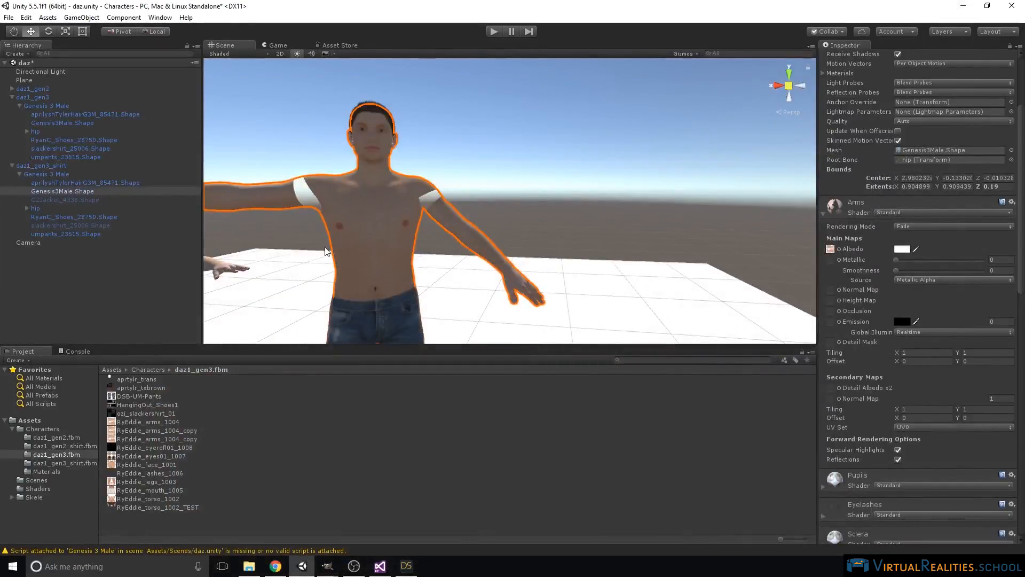
{"action": "scroll", "coordinate": [908, 293], "scroll_direction": "down", "scroll_amount": 15}
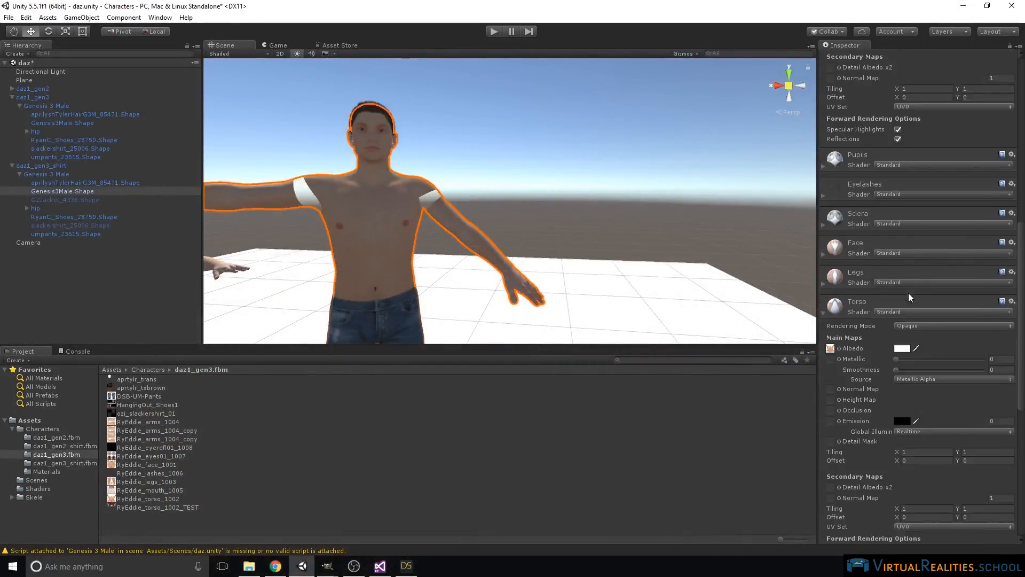
{"action": "left_click_drag", "start_coordinate": [152, 508], "coordinate": [830, 253]}
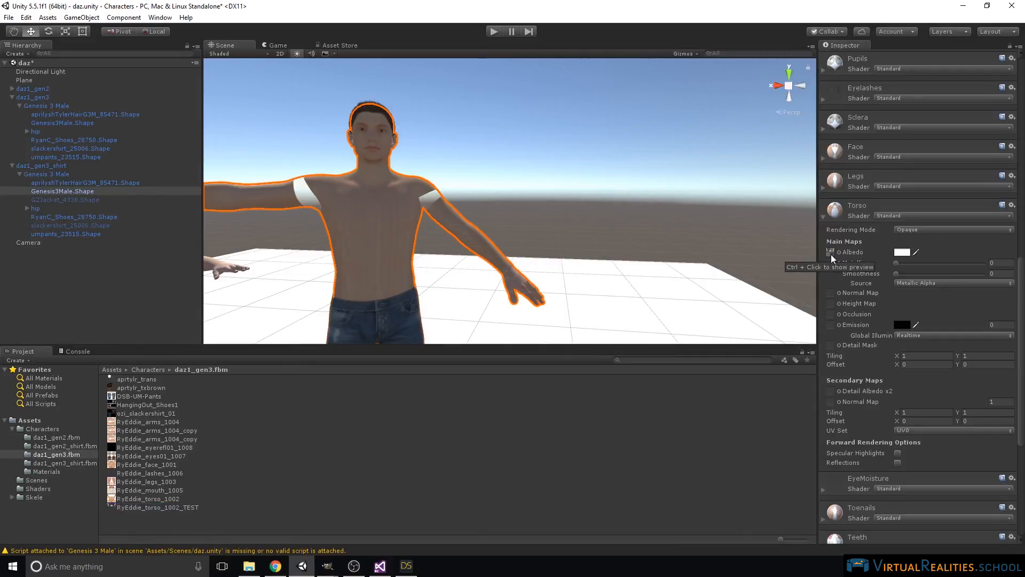
{"action": "left_click", "coordinate": [912, 230]}
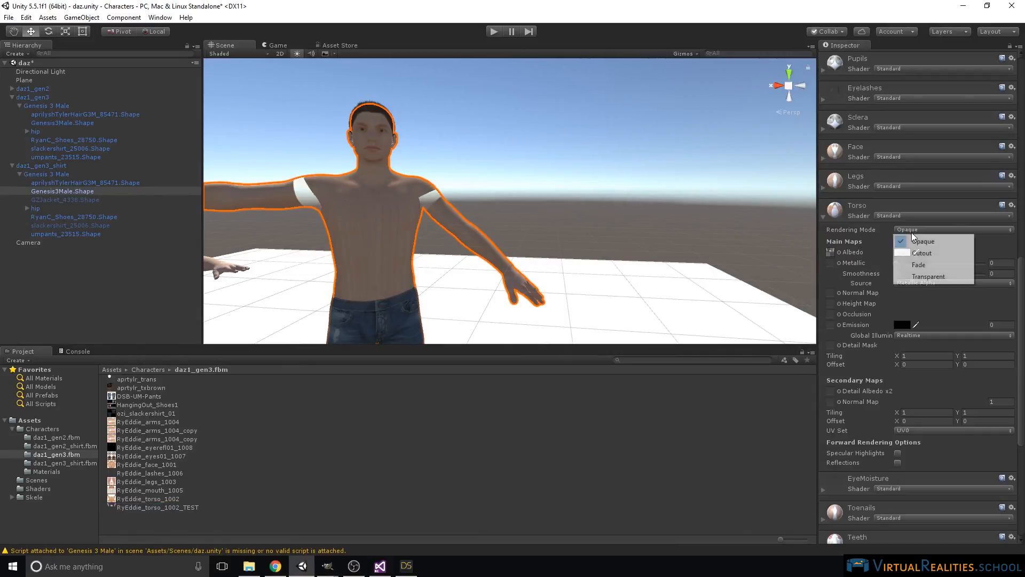
{"action": "left_click", "coordinate": [920, 265]}
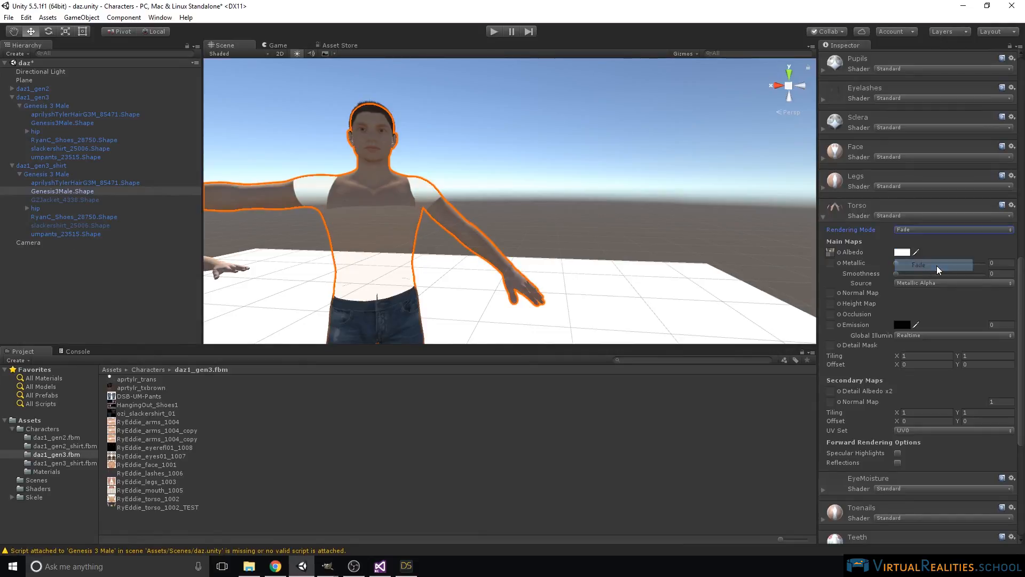
Step: Reactivate the slackershirt_25006.Shape object under daz1_gen3_shirt and check the shirt over the masked body from several angles
{"action": "key", "text": "q"}
{"action": "left_click_drag", "start_coordinate": [359, 191], "coordinate": [362, 198]}
{"action": "key", "text": "w"}
{"action": "mouse_move", "coordinate": [392, 250]}
{"action": "right_mouse_down"}
{"action": "mouse_move", "coordinate": [394, 237]}
{"action": "mouse_move", "coordinate": [403, 248]}
{"action": "right_mouse_up"}
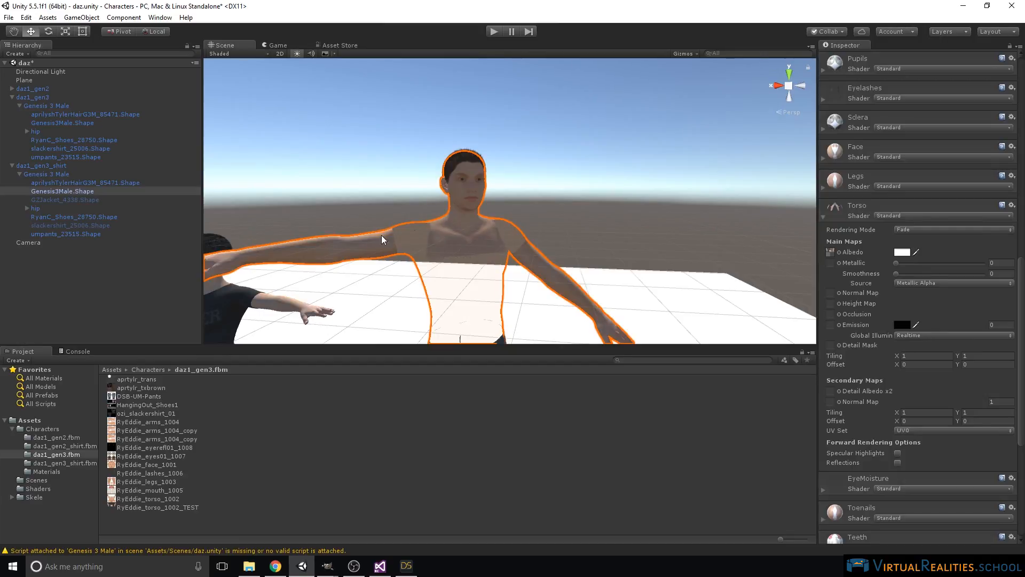
{"action": "right_click_drag", "start_coordinate": [482, 318], "coordinate": [479, 308]}
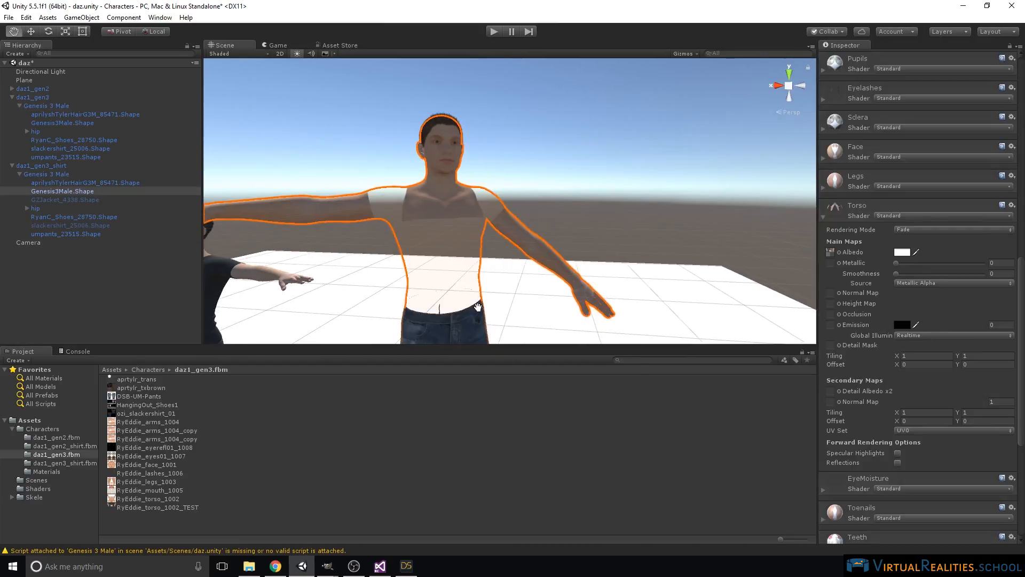
{"action": "left_click", "coordinate": [94, 224]}
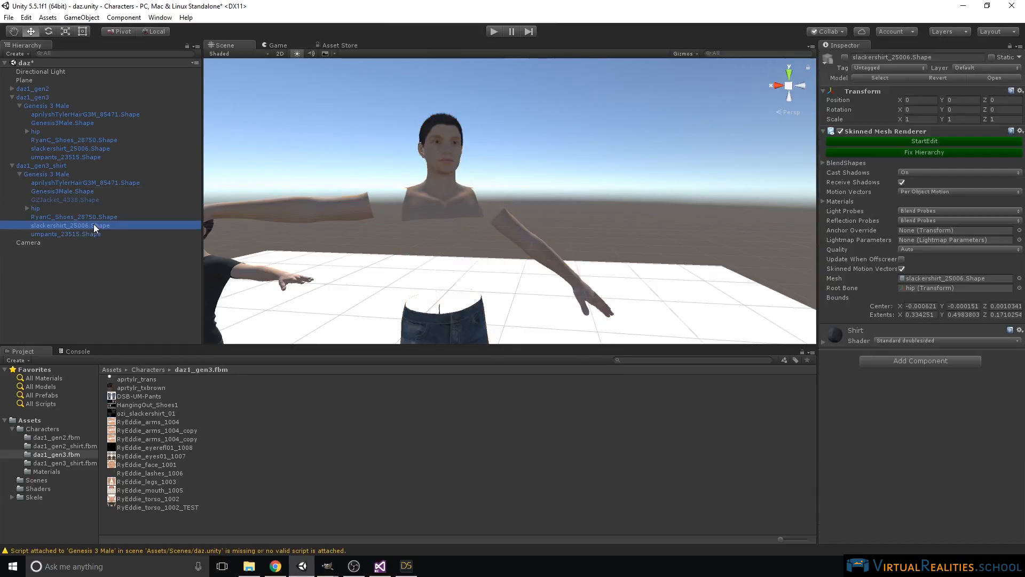
{"action": "left_click", "coordinate": [845, 57]}
{"action": "key", "text": "f"}
{"action": "left_click_drag", "start_coordinate": [490, 203], "coordinate": [584, 227], "text": "alt"}
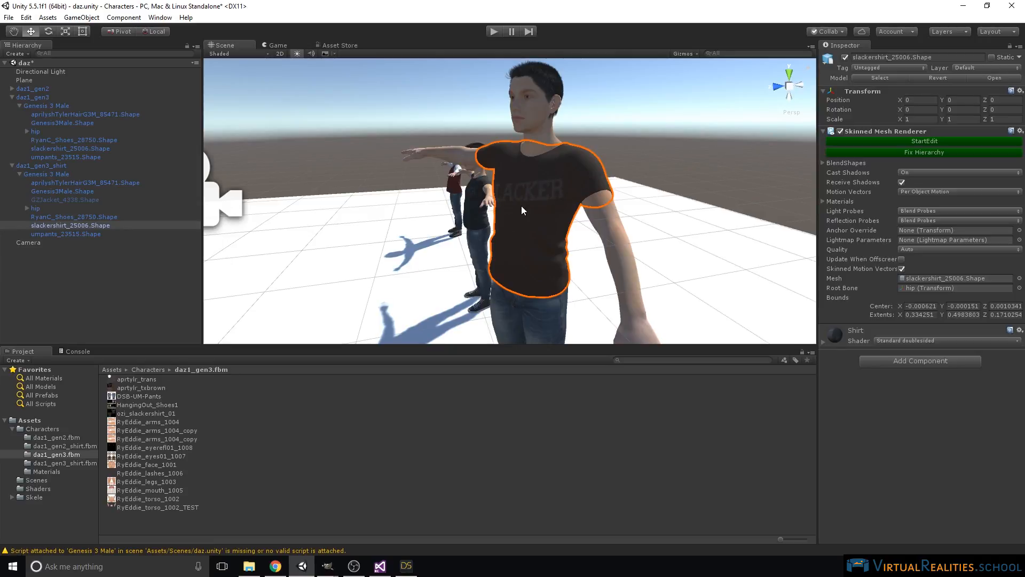
{"action": "scroll", "coordinate": [522, 206], "scroll_direction": "down", "scroll_amount": 5}
{"action": "mouse_move", "coordinate": [572, 201]}
{"action": "left_mouse_down", "text": "alt"}
{"action": "mouse_move", "coordinate": [568, 224]}
{"action": "mouse_move", "coordinate": [581, 219]}
{"action": "left_mouse_up", "text": "alt"}
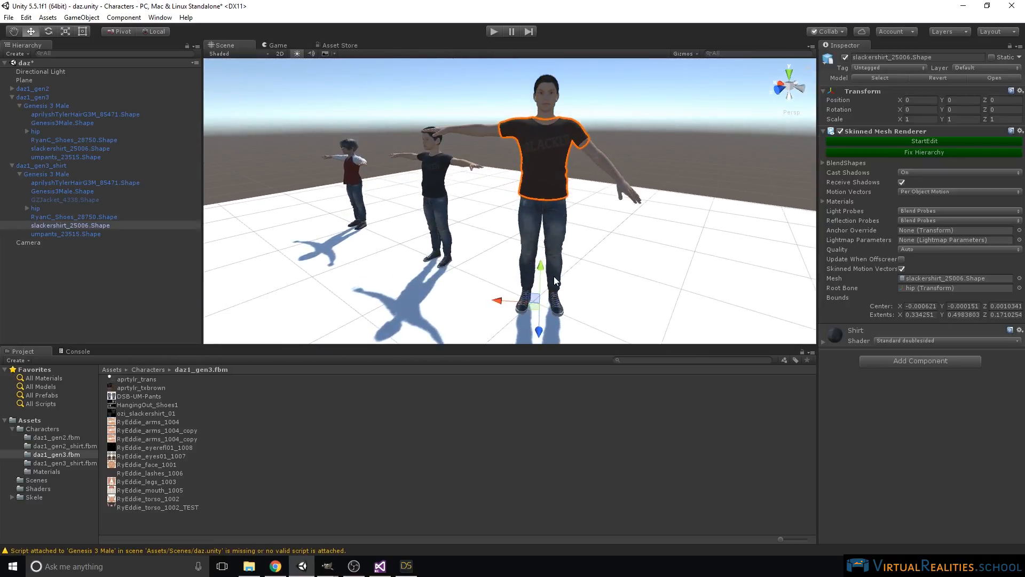
{"action": "left_click_drag", "start_coordinate": [514, 227], "coordinate": [519, 225], "text": "alt"}
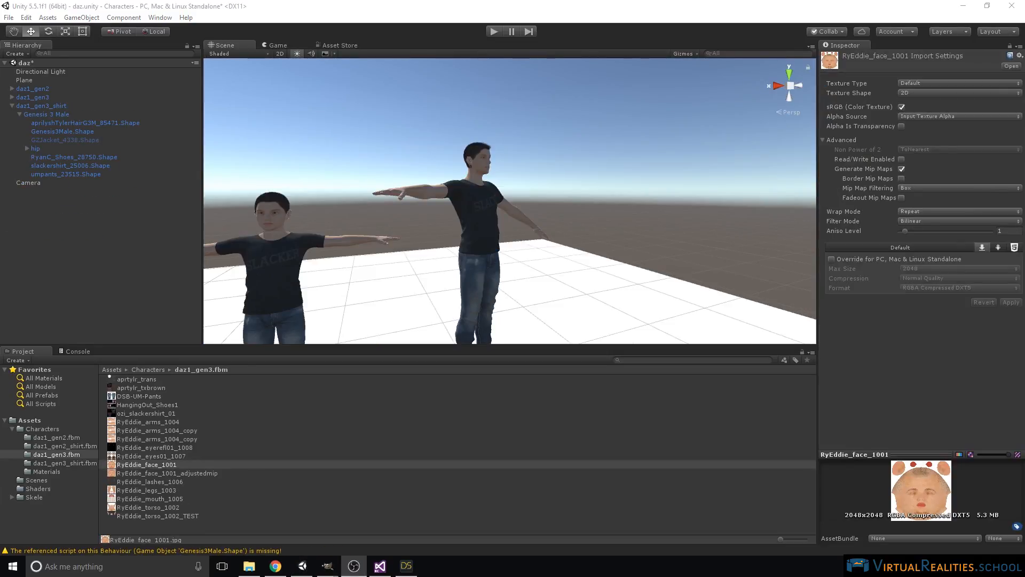
Step: Examine the shirted characters' heads and skin edges from close up and from far away for texture seams
{"action": "middle_click_drag", "start_coordinate": [382, 179], "coordinate": [397, 144]}
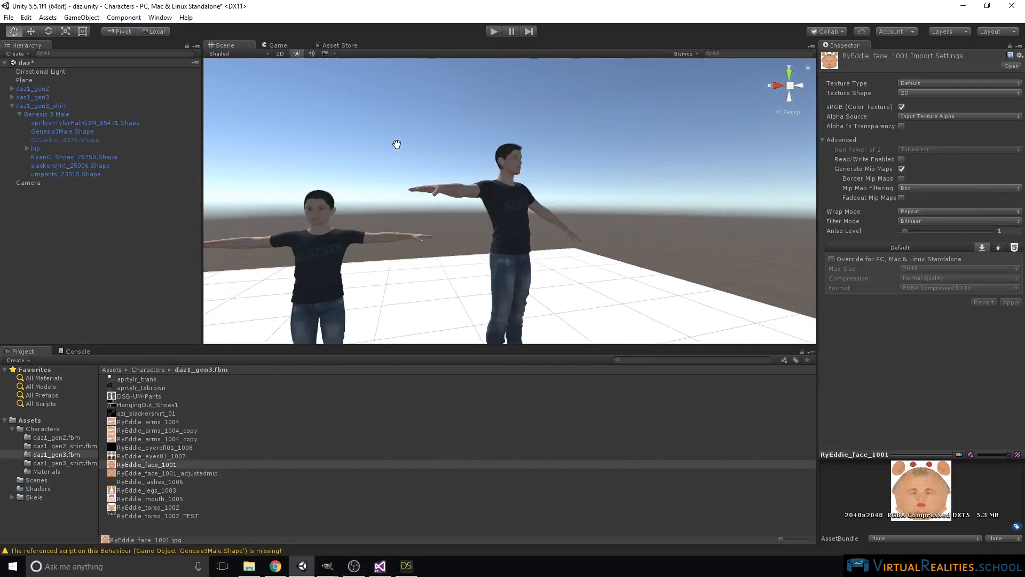
{"action": "scroll", "coordinate": [397, 144], "scroll_direction": "up", "scroll_amount": 3}
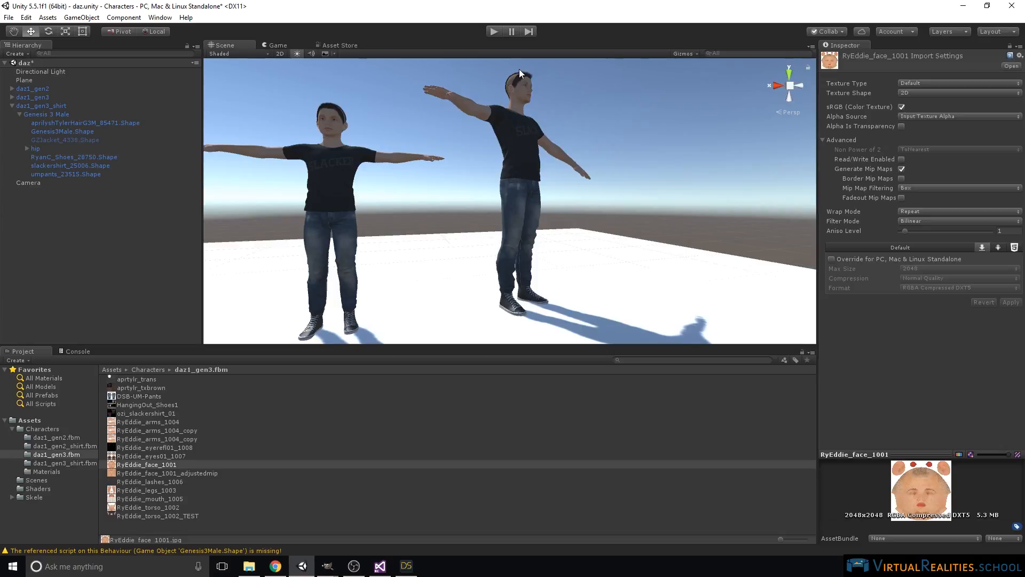
{"action": "left_click_drag", "start_coordinate": [498, 55], "coordinate": [529, 87], "text": "alt"}
{"action": "middle_click_drag", "start_coordinate": [529, 87], "coordinate": [534, 89]}
{"action": "scroll", "coordinate": [530, 114], "scroll_direction": "down", "scroll_amount": 3}
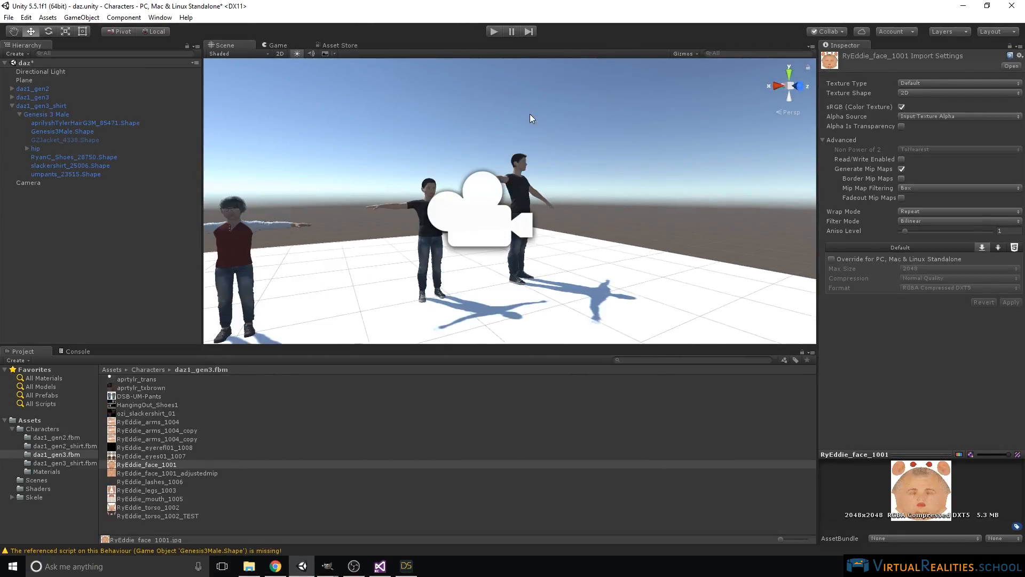
{"action": "middle_click_drag", "start_coordinate": [523, 151], "coordinate": [519, 151]}
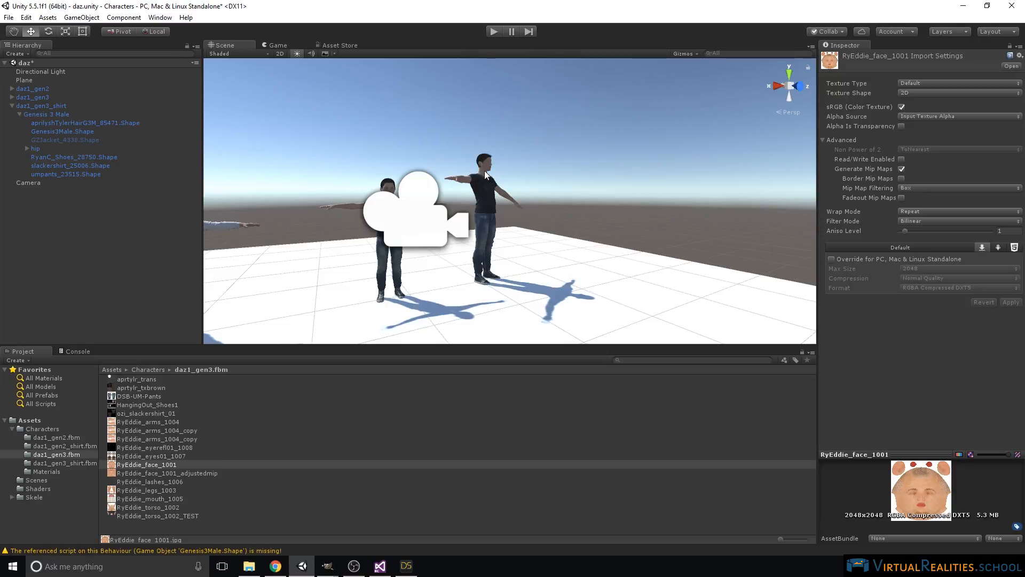
{"action": "scroll", "coordinate": [483, 171], "scroll_direction": "down", "scroll_amount": 3}
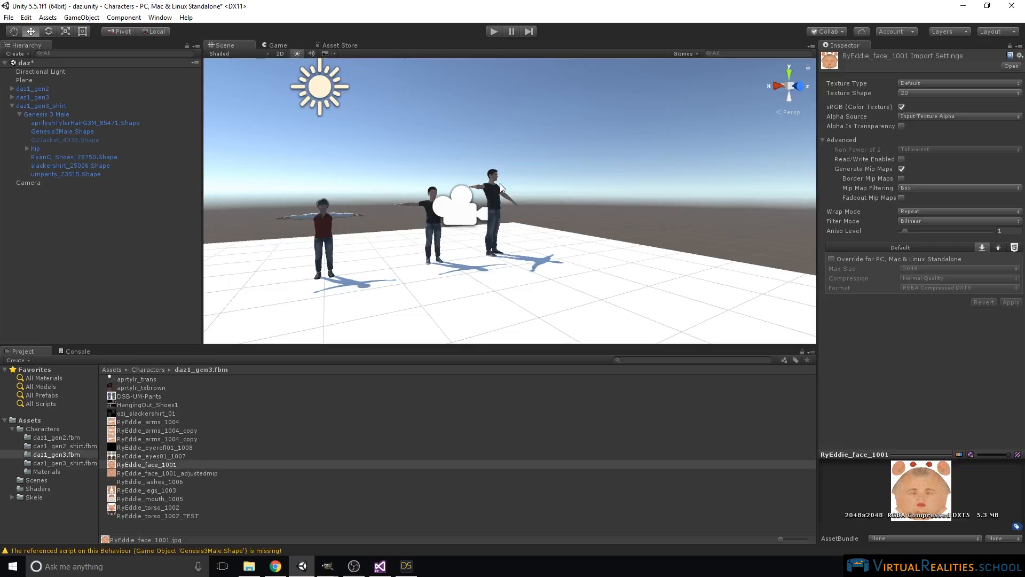
{"action": "scroll", "coordinate": [496, 185], "scroll_direction": "up", "scroll_amount": 5}
{"action": "right_click_drag", "start_coordinate": [493, 185], "coordinate": [412, 171]}
{"action": "middle_click_drag", "start_coordinate": [411, 171], "coordinate": [385, 171]}
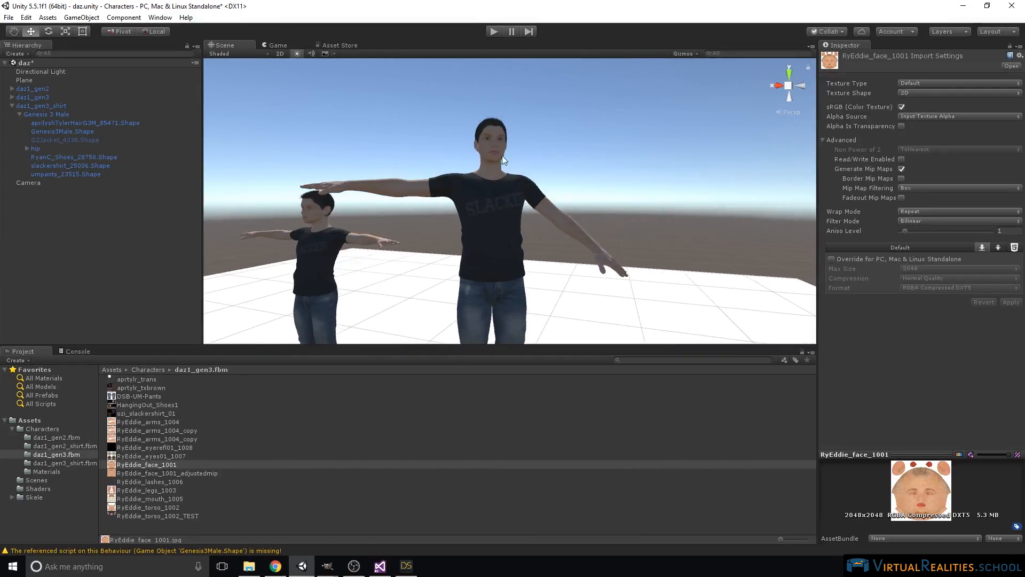
Step: Select the RyEddie_face_1001 texture and review its mip map import settings while viewing the characters at different distances
{"action": "left_click", "coordinate": [152, 448]}
{"action": "left_click", "coordinate": [110, 465]}
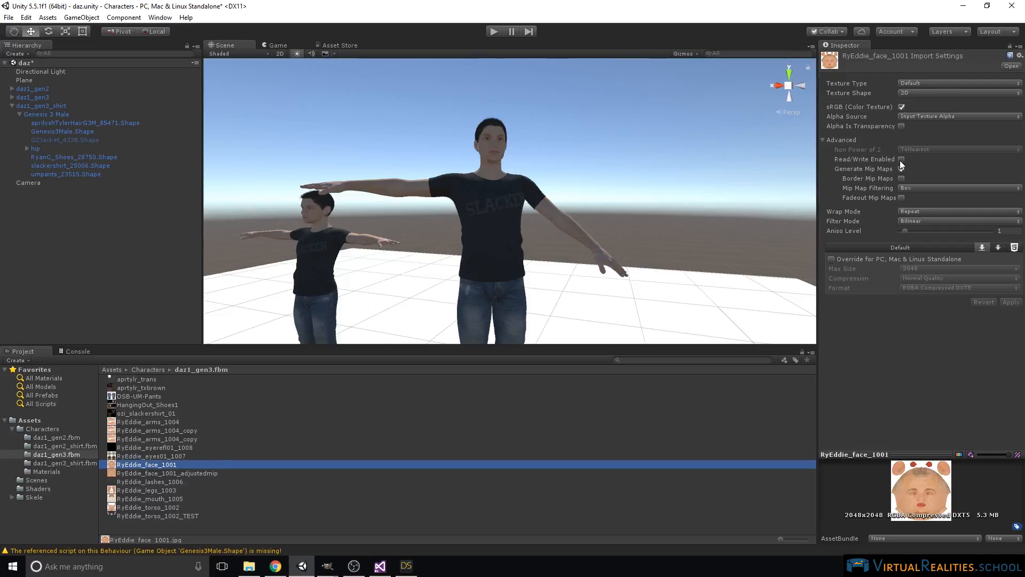
{"action": "left_click_drag", "start_coordinate": [593, 131], "coordinate": [523, 140], "text": "alt"}
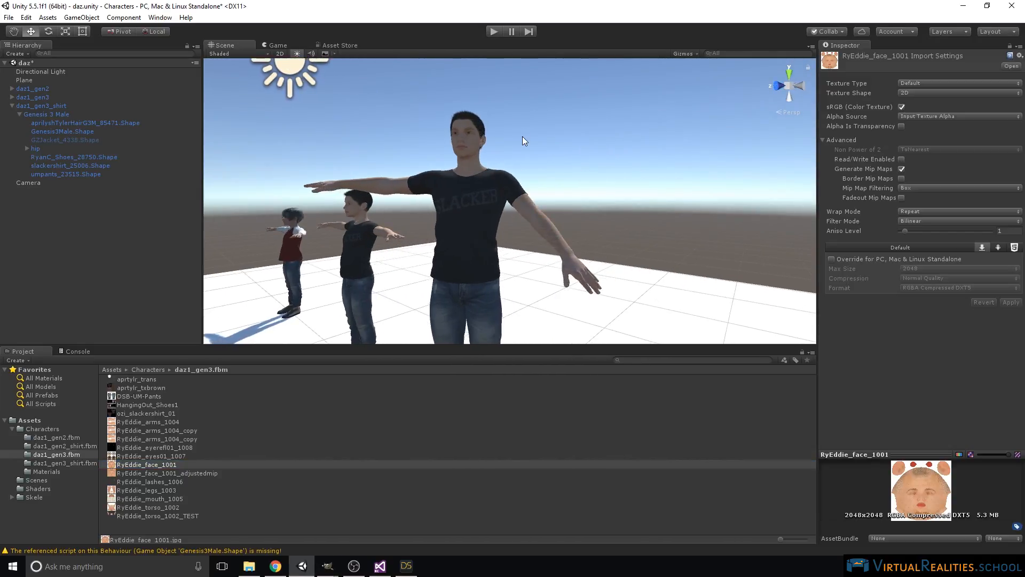
{"action": "scroll", "coordinate": [522, 136], "scroll_direction": "down", "scroll_amount": 6}
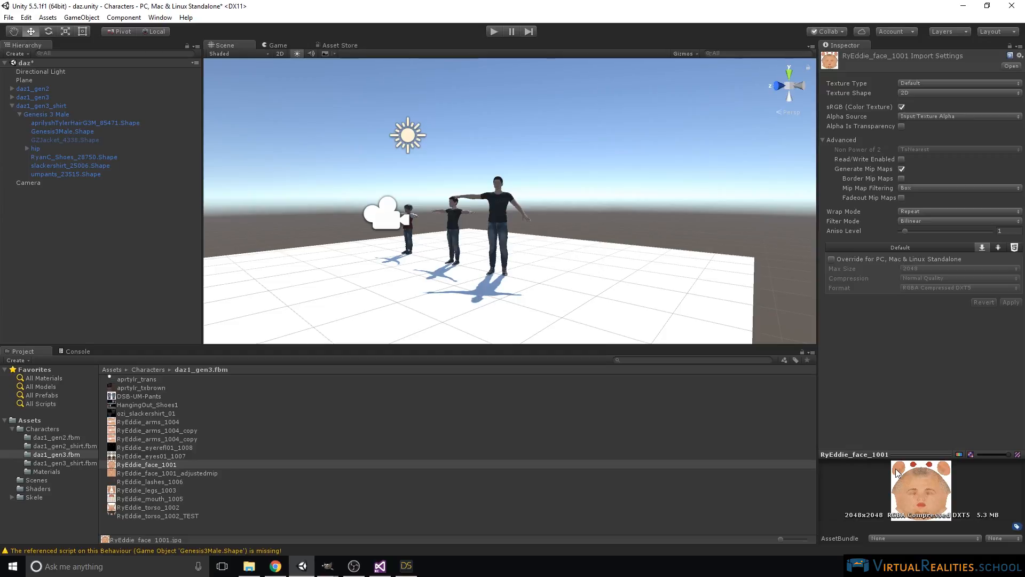
Step: Switch to the RyEddie_face_1001 image in GIMP and examine the borders between the face skin and the white background
{"action": "mouse_move", "coordinate": [328, 566]}
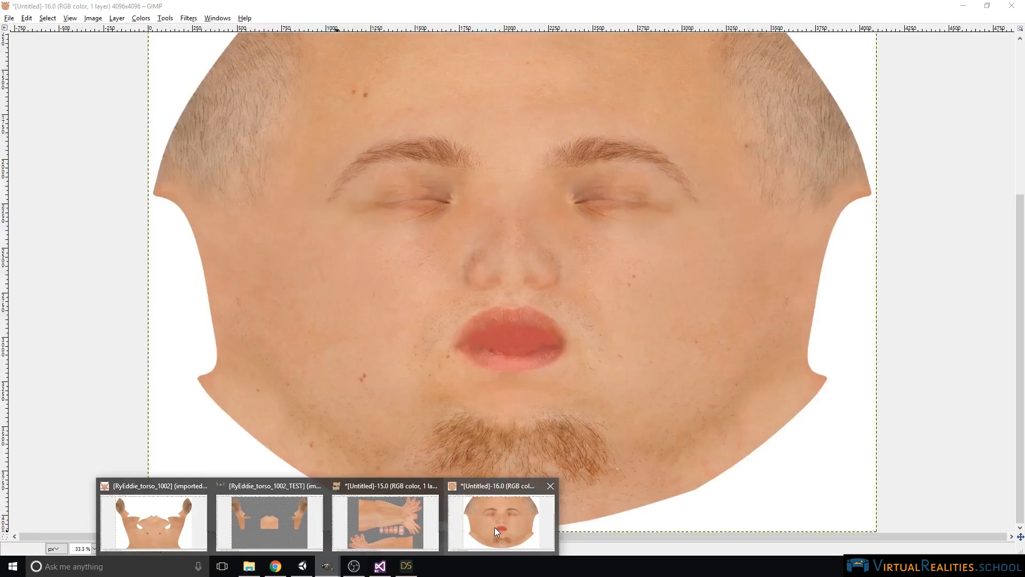
{"action": "left_click", "coordinate": [495, 527]}
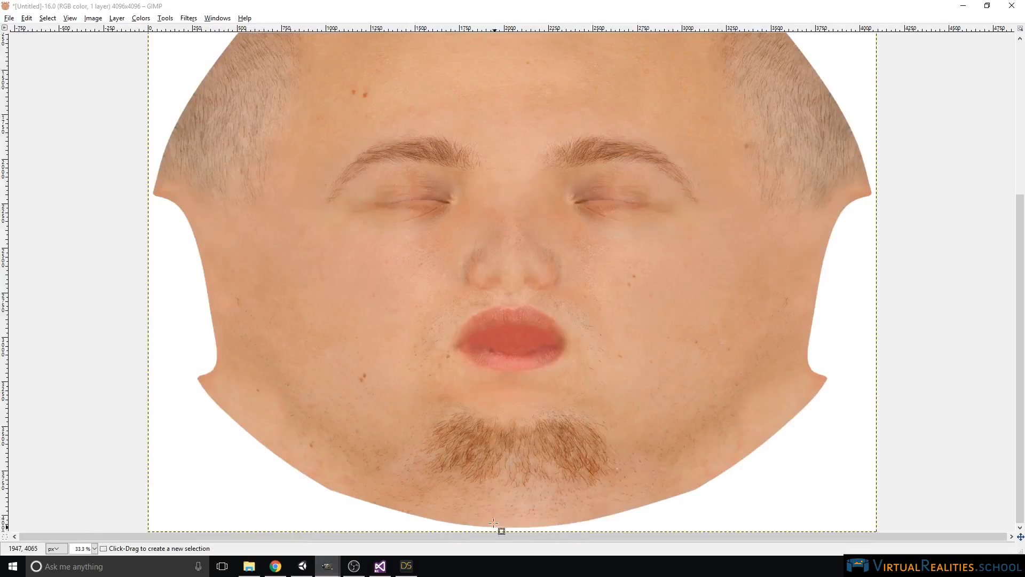
{"action": "key", "text": "Tab"}
{"action": "scroll", "coordinate": [380, 283], "scroll_direction": "up", "scroll_amount": 5}
{"action": "scroll", "coordinate": [369, 251], "scroll_direction": "down", "scroll_amount": 5}
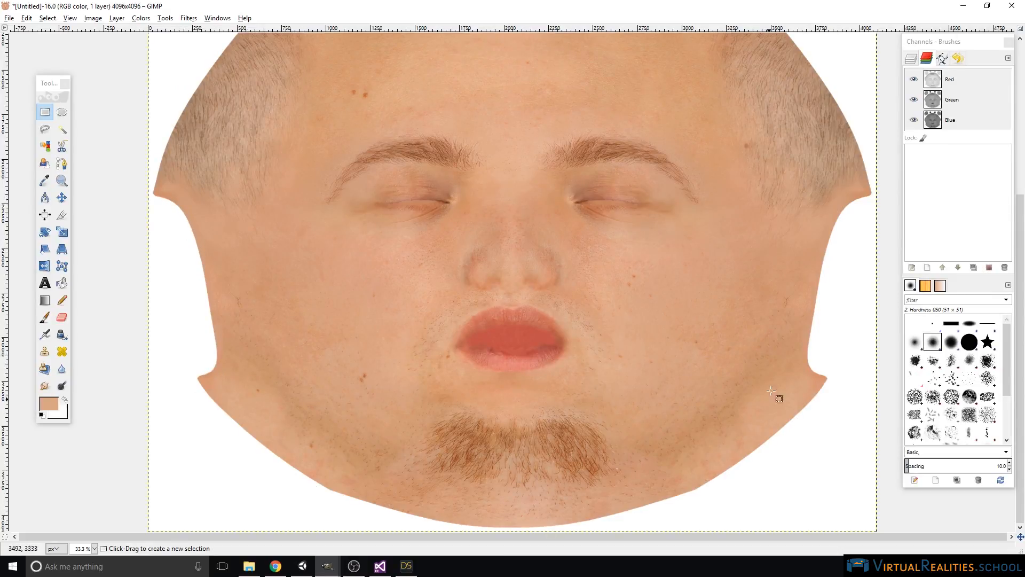
{"action": "scroll", "coordinate": [832, 173], "scroll_direction": "up", "scroll_amount": 5}
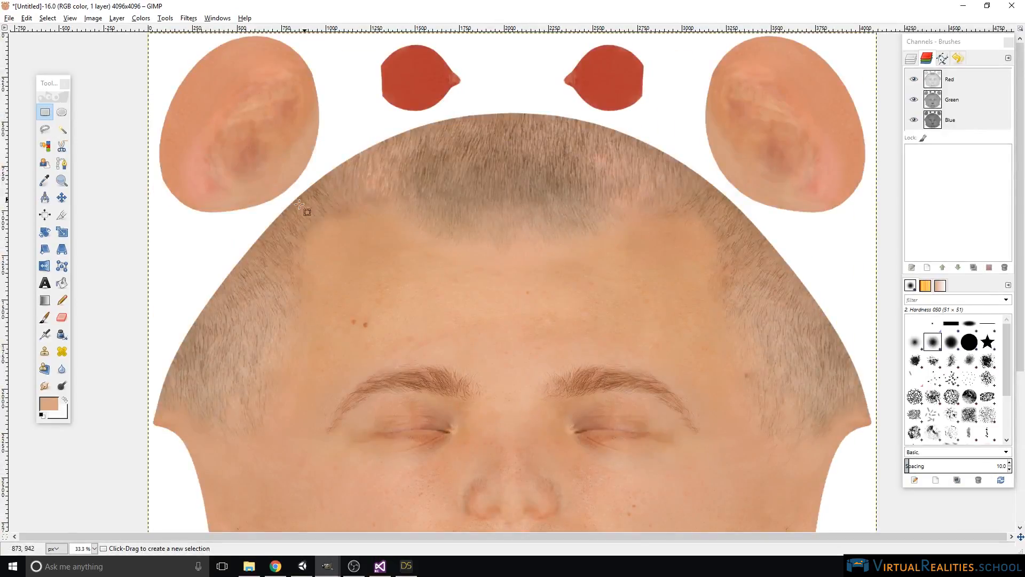
{"action": "scroll", "coordinate": [252, 271], "scroll_direction": "down", "scroll_amount": 5}
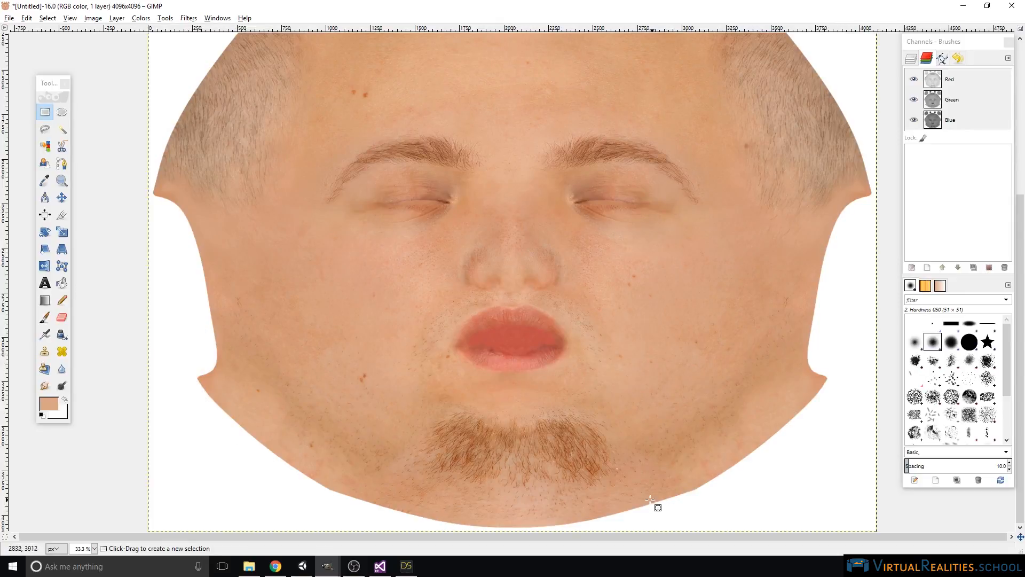
Step: Select the white background around the face, ears and eye sockets of the face texture with the Fuzzy Select tool
{"action": "left_click", "coordinate": [62, 128]}
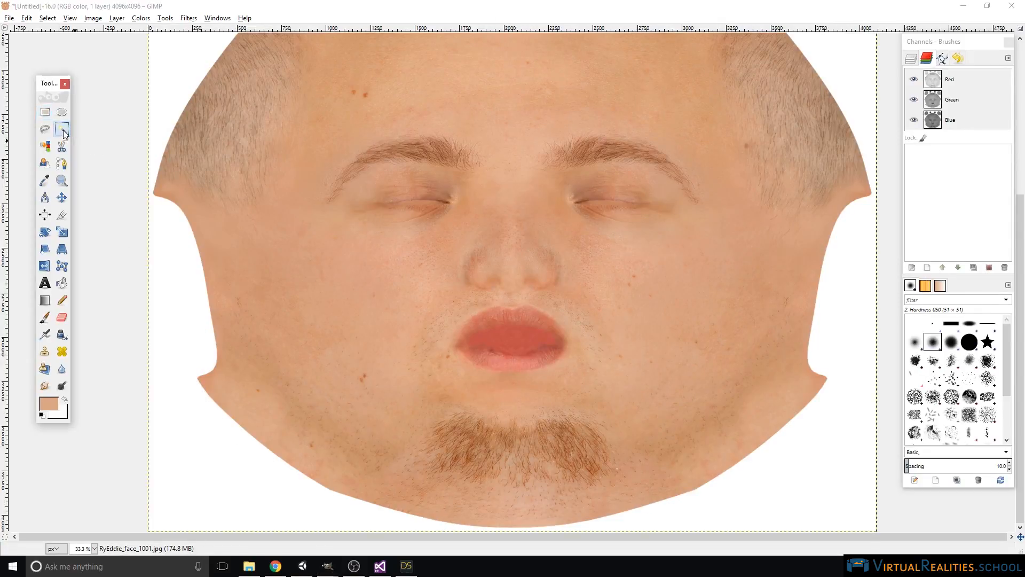
{"action": "left_click", "coordinate": [168, 76]}
{"action": "scroll", "coordinate": [168, 77], "scroll_direction": "up", "scroll_amount": 2}
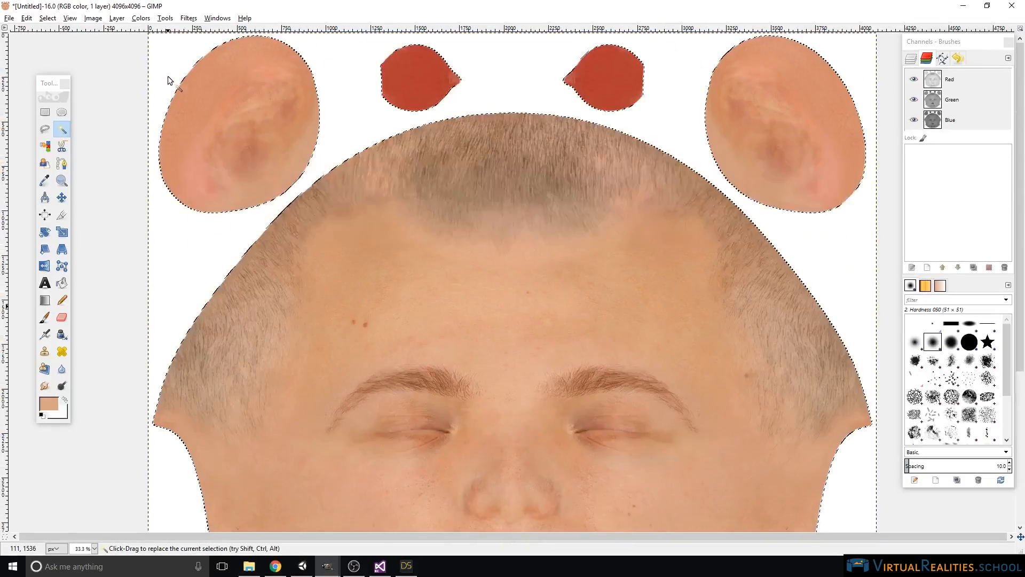
{"action": "scroll", "coordinate": [170, 149], "scroll_direction": "down", "scroll_amount": 1}
{"action": "scroll", "coordinate": [169, 150], "scroll_direction": "down", "scroll_amount": 2}
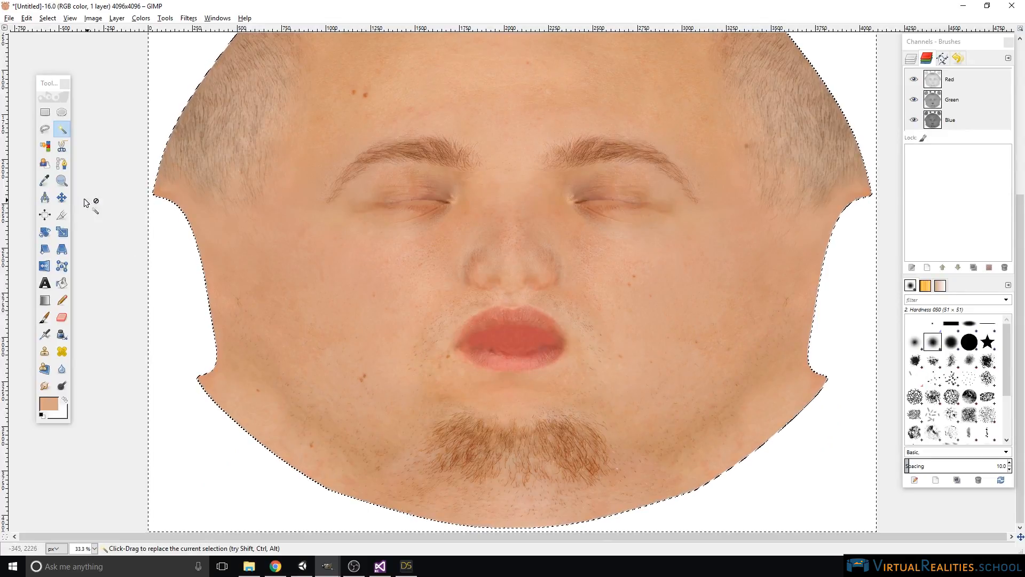
Step: Sample a skin tone from the lower cheek edge and bucket-fill the selected background of the face texture with it
{"action": "left_click", "coordinate": [44, 184]}
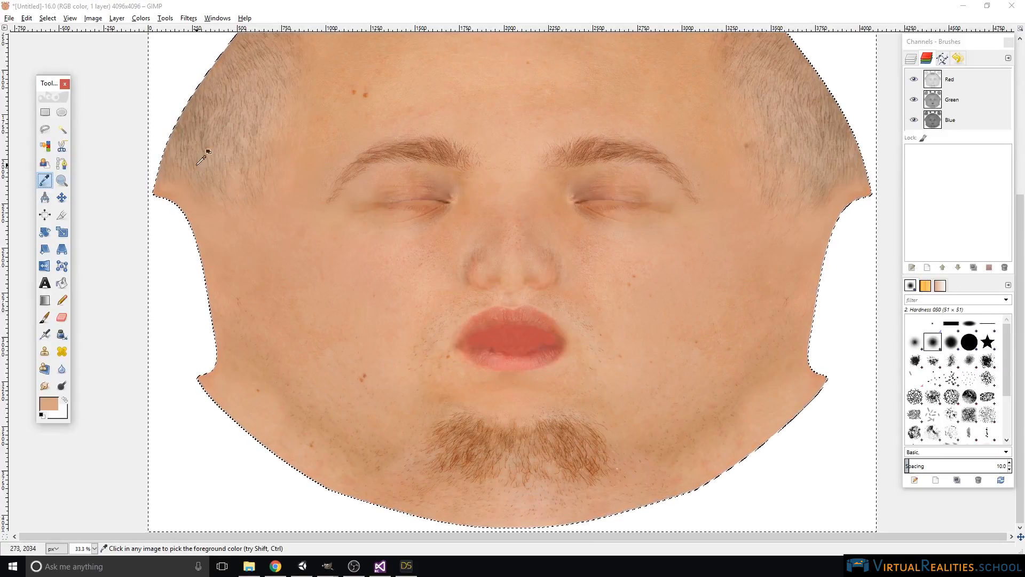
{"action": "left_click", "coordinate": [222, 400]}
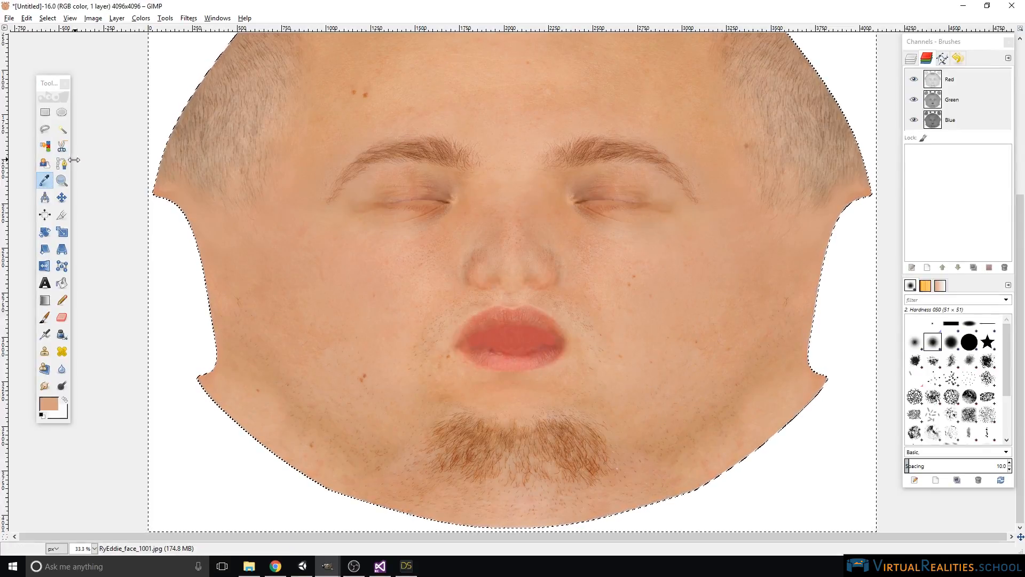
{"action": "left_click", "coordinate": [62, 283]}
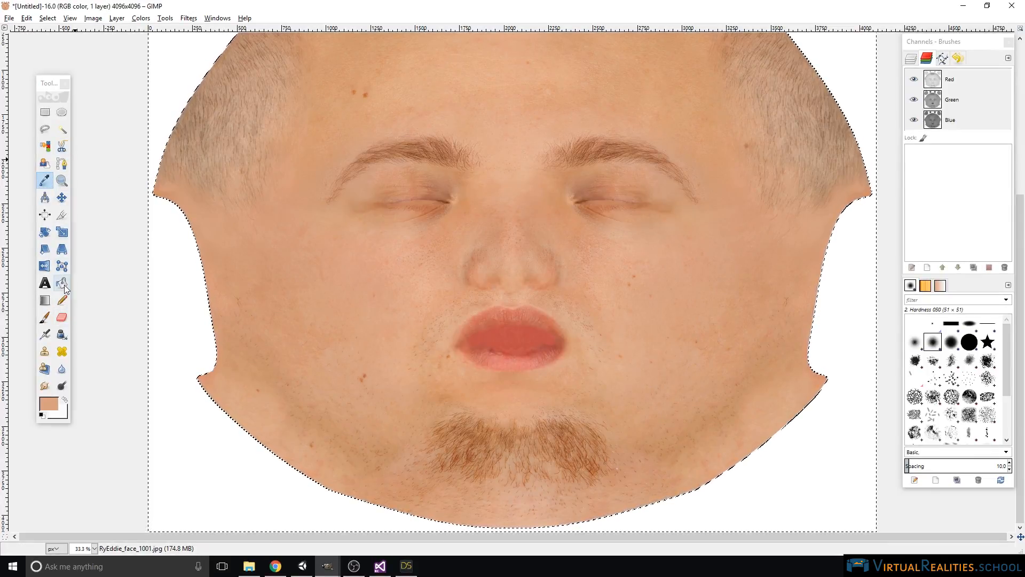
{"action": "left_click", "coordinate": [205, 442]}
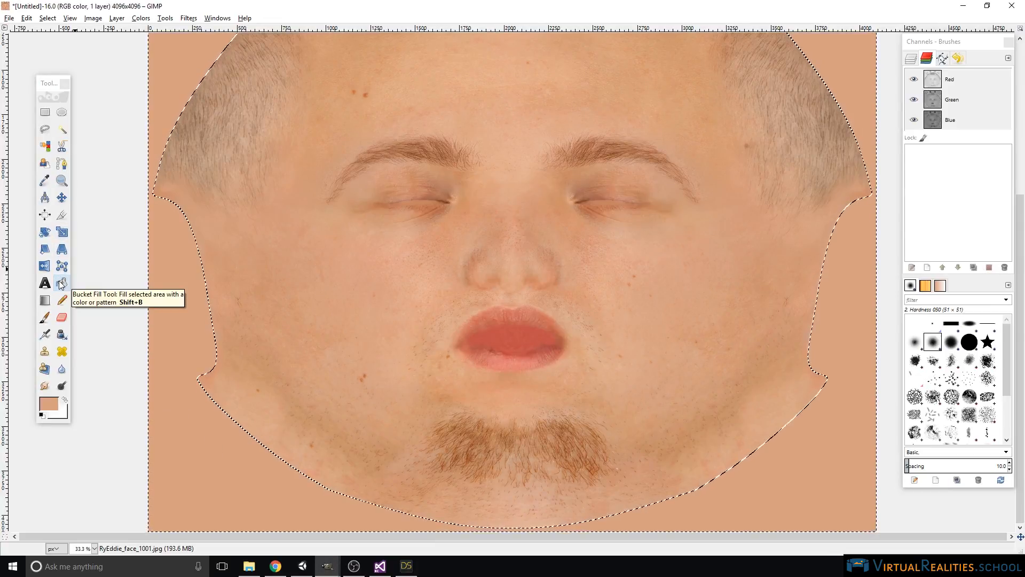
{"action": "scroll", "coordinate": [212, 288], "scroll_direction": "up", "scroll_amount": 5}
{"action": "scroll", "coordinate": [213, 265], "scroll_direction": "down", "scroll_amount": 5}
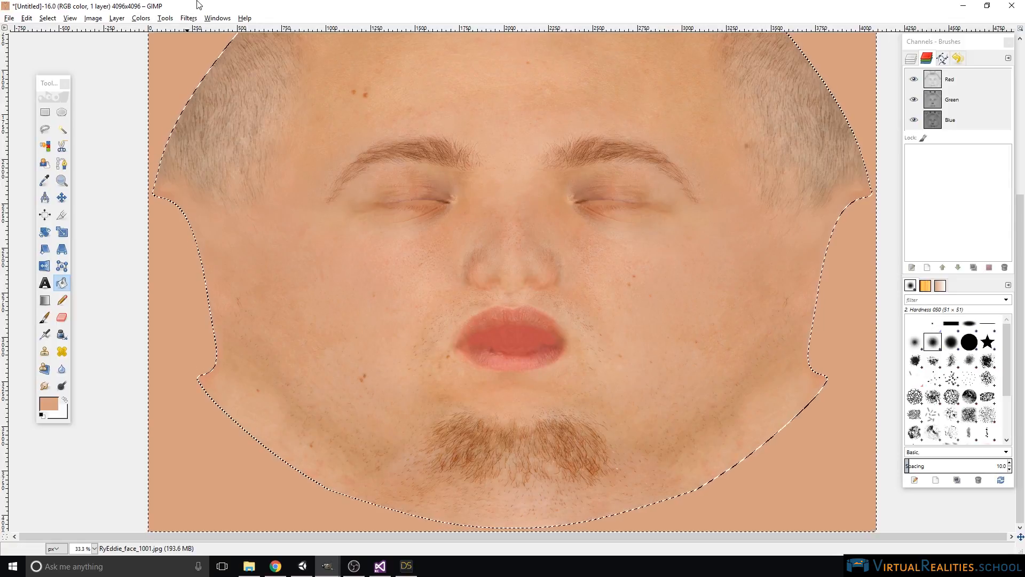
{"action": "left_click", "coordinate": [10, 17]}
{"action": "left_click", "coordinate": [32, 163]}
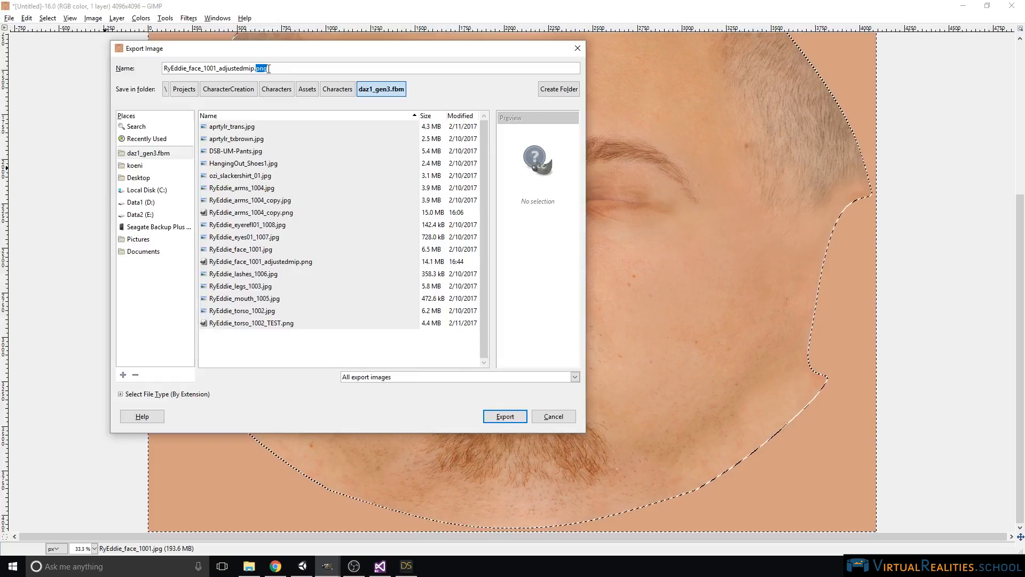
{"action": "left_click", "coordinate": [579, 49]}
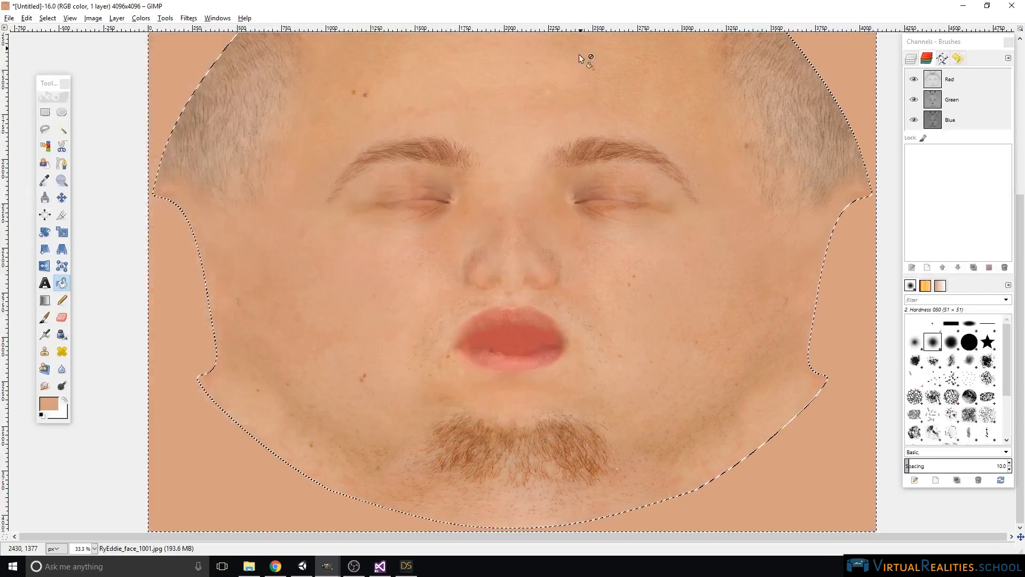
Step: Switch to Unity and assign RyEddie_face_1001_adjustedmip as the Face material's albedo map on daz1_gen3_shirt's Genesis3Male.Shape
{"action": "left_click", "coordinate": [302, 568]}
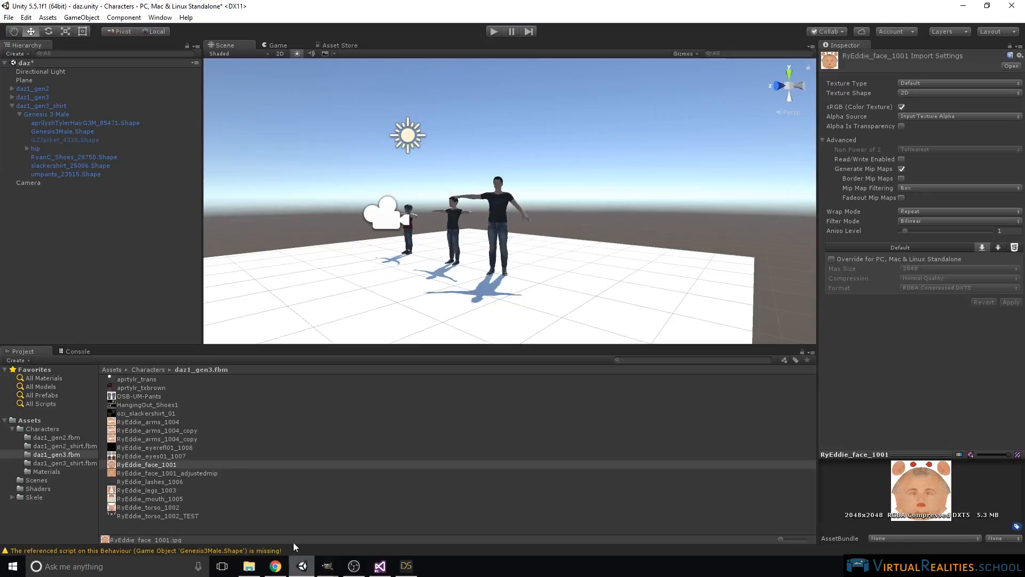
{"action": "left_click", "coordinate": [169, 473]}
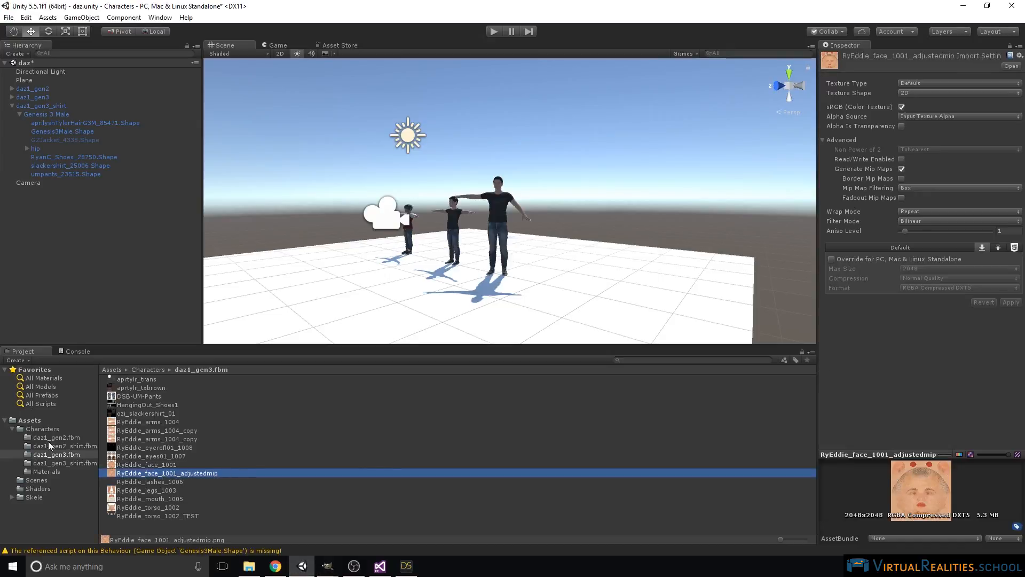
{"action": "left_click", "coordinate": [80, 131]}
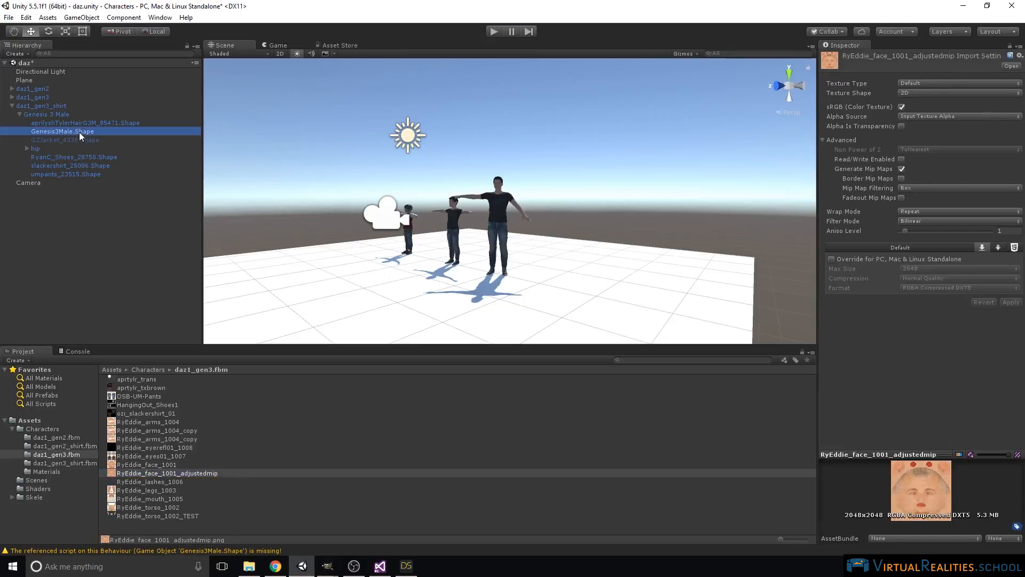
{"action": "scroll", "coordinate": [870, 288], "scroll_direction": "down", "scroll_amount": 5}
{"action": "left_click", "coordinate": [873, 300]}
{"action": "scroll", "coordinate": [873, 300], "scroll_direction": "down", "scroll_amount": 1}
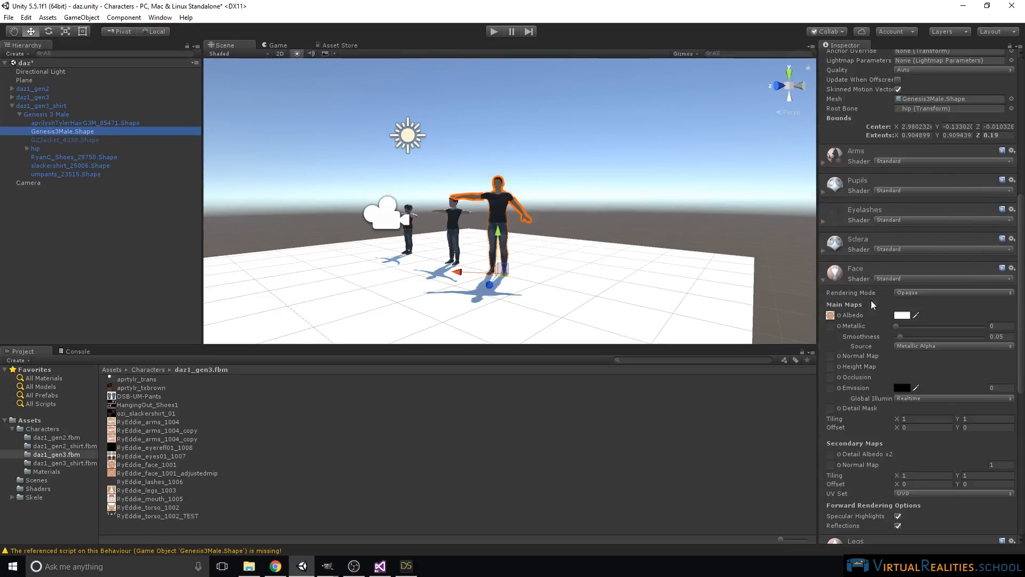
{"action": "left_click_drag", "start_coordinate": [188, 474], "coordinate": [832, 315]}
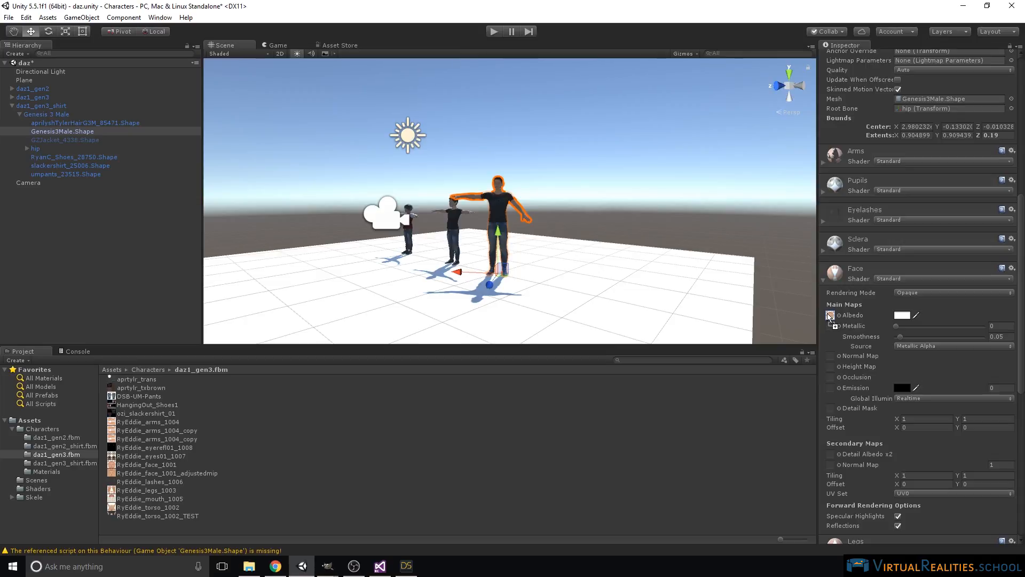
Step: Examine the heads and necks of the characters from several angles and distances for mip map seams
{"action": "scroll", "coordinate": [504, 161], "scroll_direction": "up", "scroll_amount": 3}
{"action": "scroll", "coordinate": [609, 164], "scroll_direction": "up", "scroll_amount": 2}
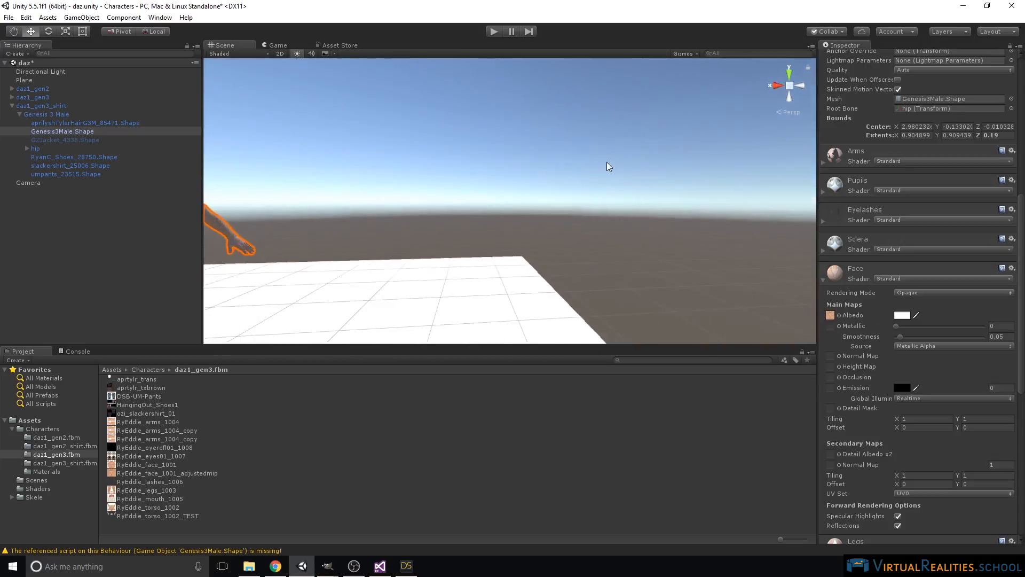
{"action": "scroll", "coordinate": [455, 158], "scroll_direction": "down", "scroll_amount": 5}
{"action": "left_click", "coordinate": [456, 153]}
{"action": "right_click_drag", "start_coordinate": [469, 154], "coordinate": [424, 191]}
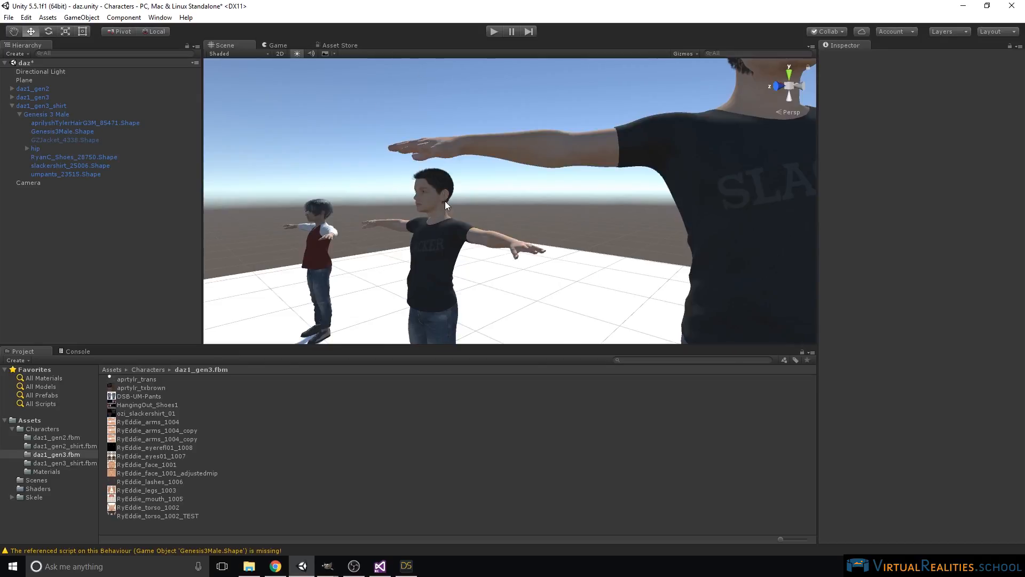
{"action": "scroll", "coordinate": [448, 205], "scroll_direction": "down", "scroll_amount": 8}
{"action": "middle_click_drag", "start_coordinate": [490, 211], "coordinate": [432, 178]}
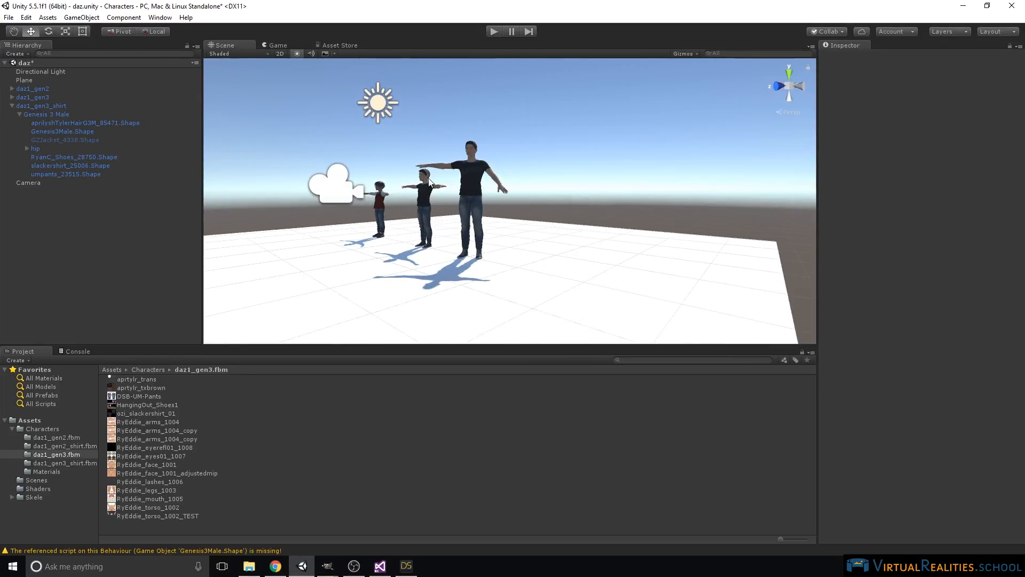
{"action": "scroll", "coordinate": [432, 186], "scroll_direction": "up", "scroll_amount": 3}
{"action": "right_click_drag", "start_coordinate": [252, 172], "coordinate": [605, 188]}
{"action": "left_click_drag", "start_coordinate": [605, 190], "coordinate": [511, 170], "text": "alt"}
{"action": "scroll", "coordinate": [511, 169], "scroll_direction": "down", "scroll_amount": 5}
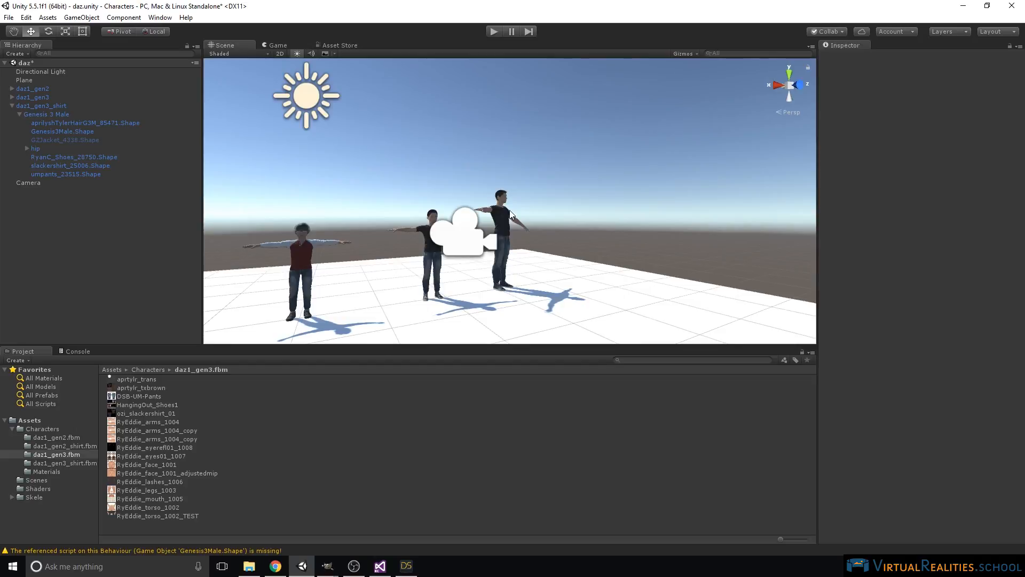
{"action": "scroll", "coordinate": [505, 207], "scroll_direction": "up", "scroll_amount": 6}
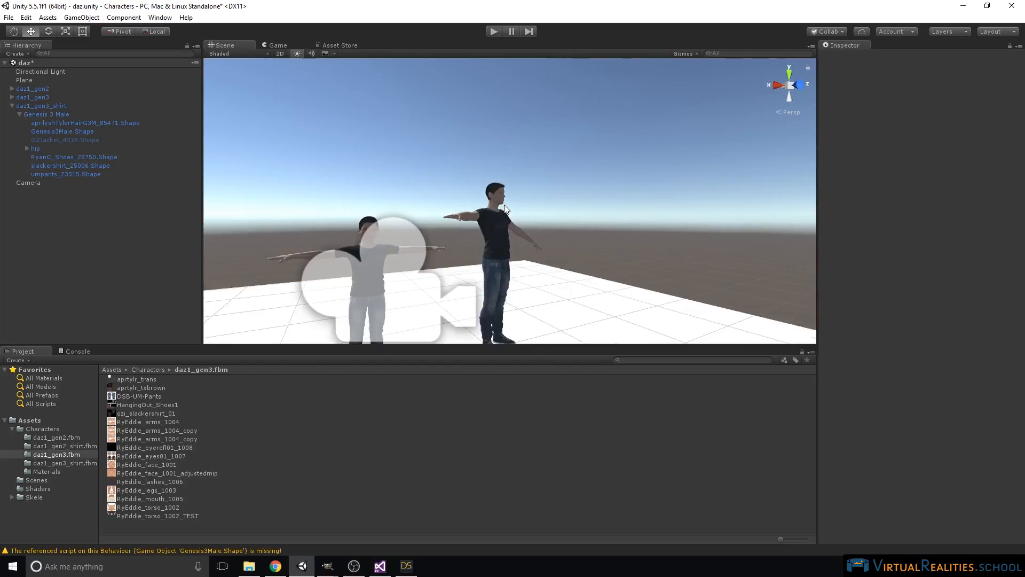
{"action": "scroll", "coordinate": [507, 214], "scroll_direction": "down", "scroll_amount": 6}
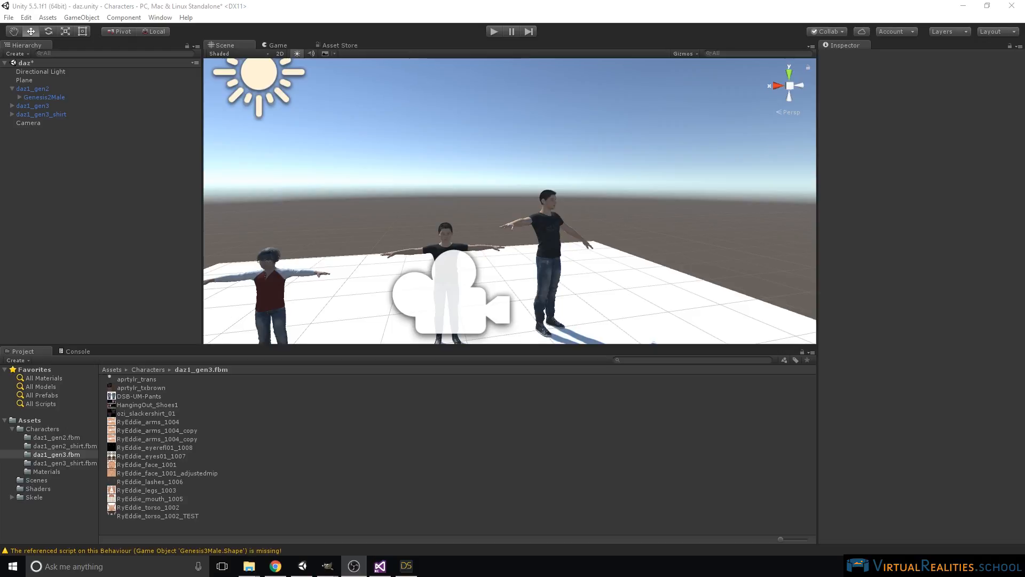
Step: Search the available components for "lod" on the daz1_gen3_shirt character without adding one
{"action": "left_click", "coordinate": [97, 233]}
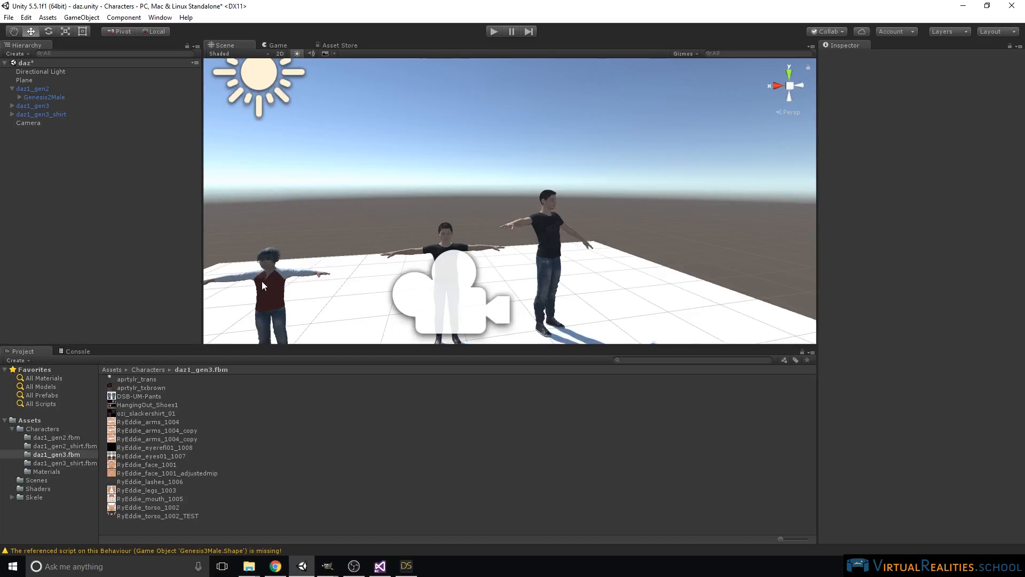
{"action": "left_click", "coordinate": [49, 114]}
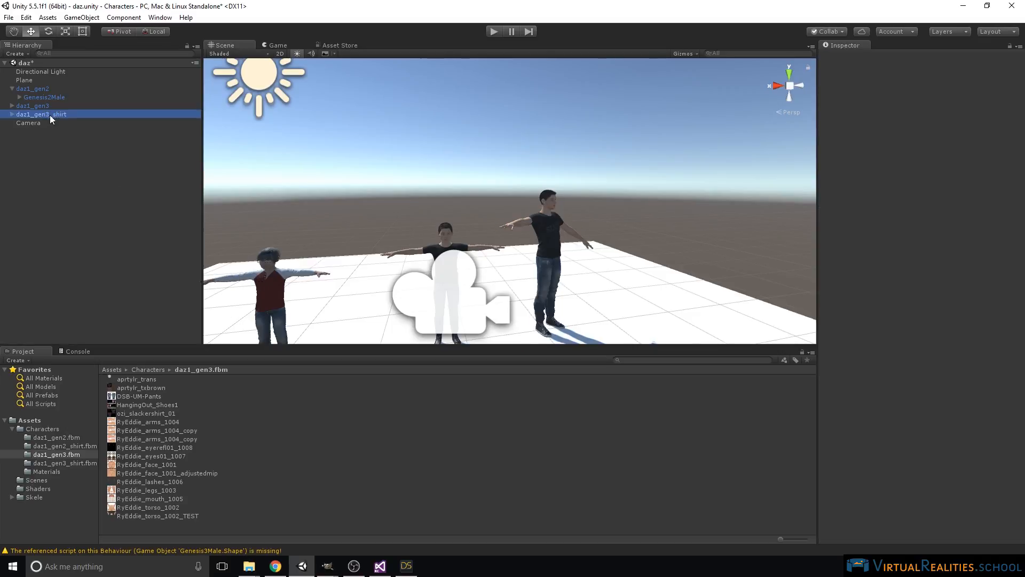
{"action": "left_click", "coordinate": [915, 219]}
{"action": "type", "text": "lod"}
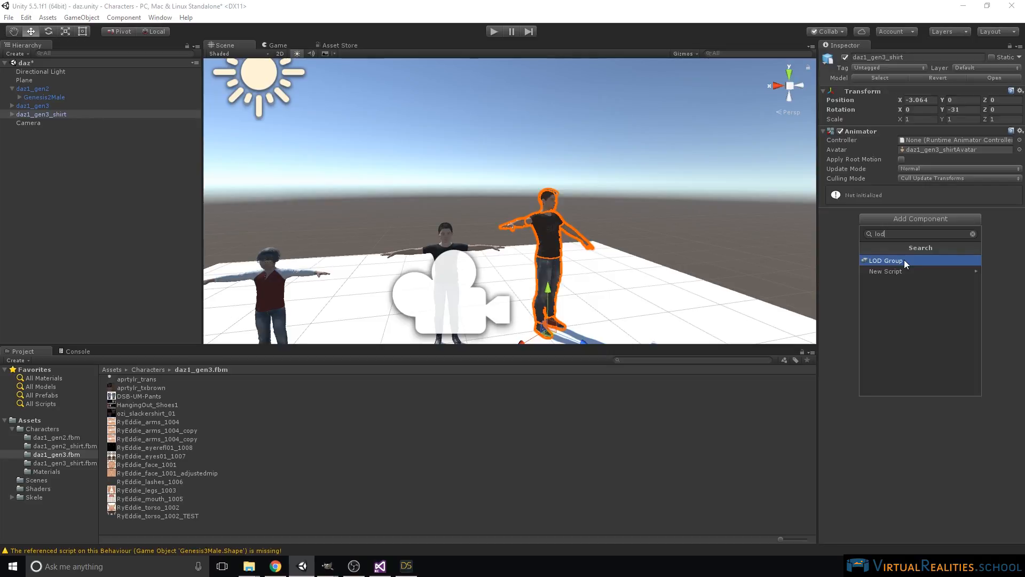
{"action": "left_click", "coordinate": [895, 447]}
{"action": "left_click", "coordinate": [88, 197]}
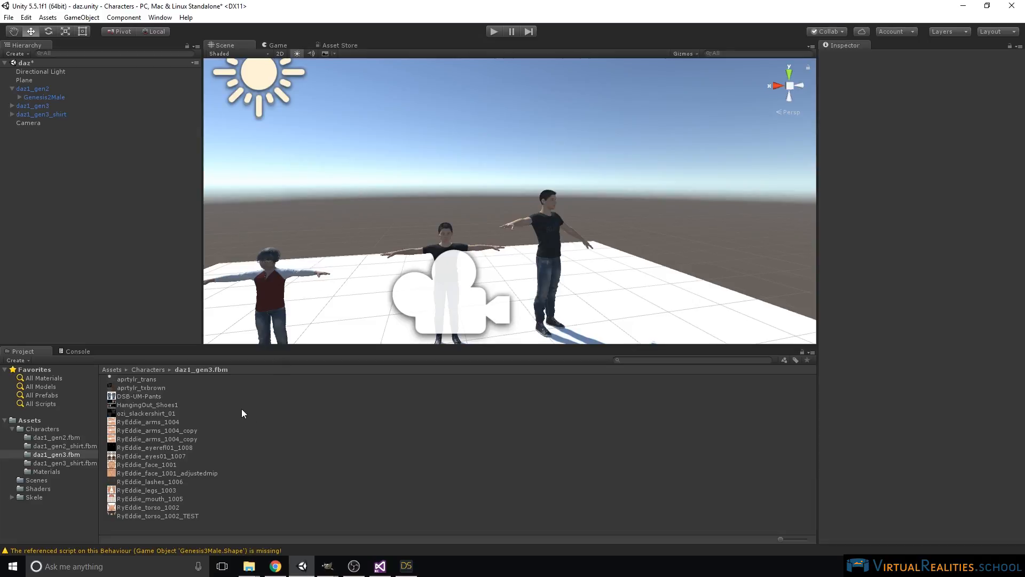
Step: Review the import settings of the RyEddie_arms_1004 texture and its copy, along with the daz1_gen3 character
{"action": "left_click", "coordinate": [141, 422]}
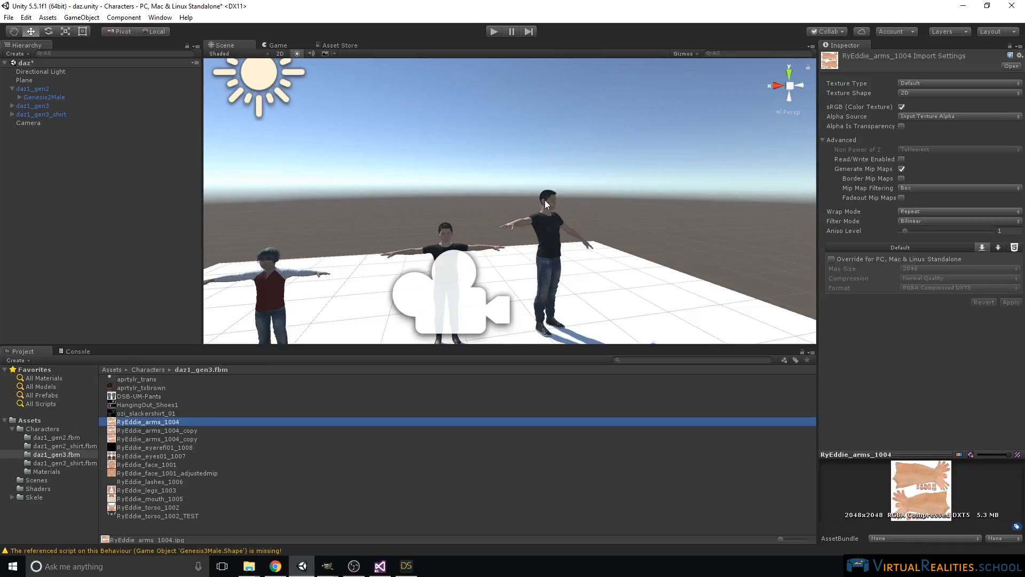
{"action": "left_click", "coordinate": [446, 237]}
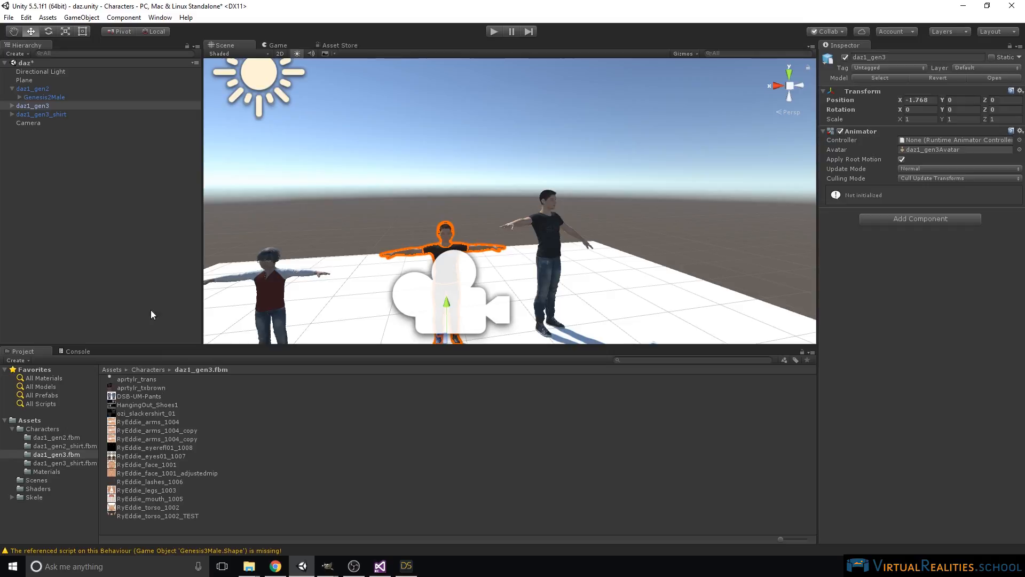
{"action": "left_click", "coordinate": [147, 432]}
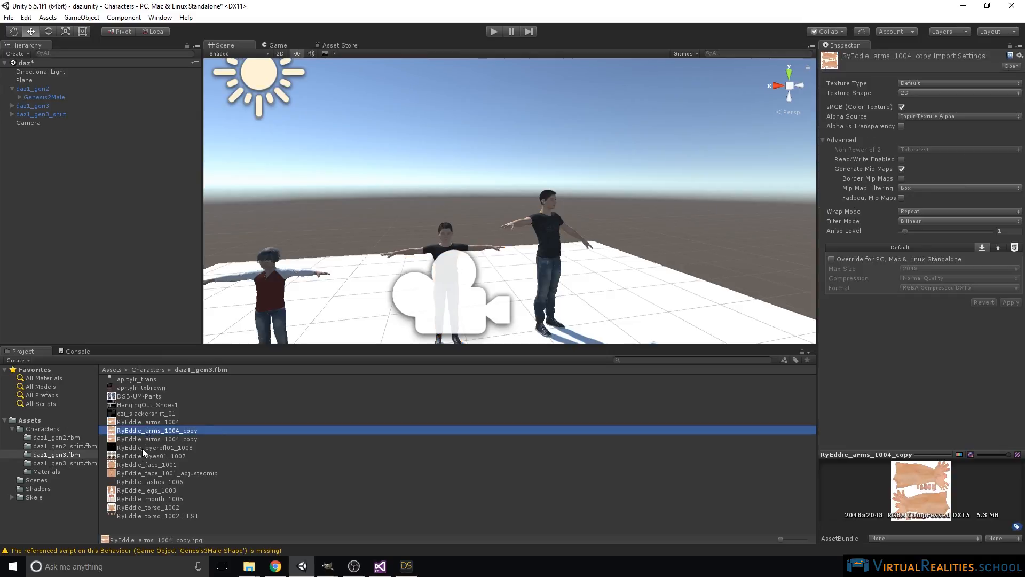
Step: Locate the Eyelashes material's albedo texture on daz1_gen3_shirt's Genesis3Male.Shape and review the import settings of RyEddie_lashes_1006
{"action": "right_click_drag", "start_coordinate": [449, 192], "coordinate": [486, 197]}
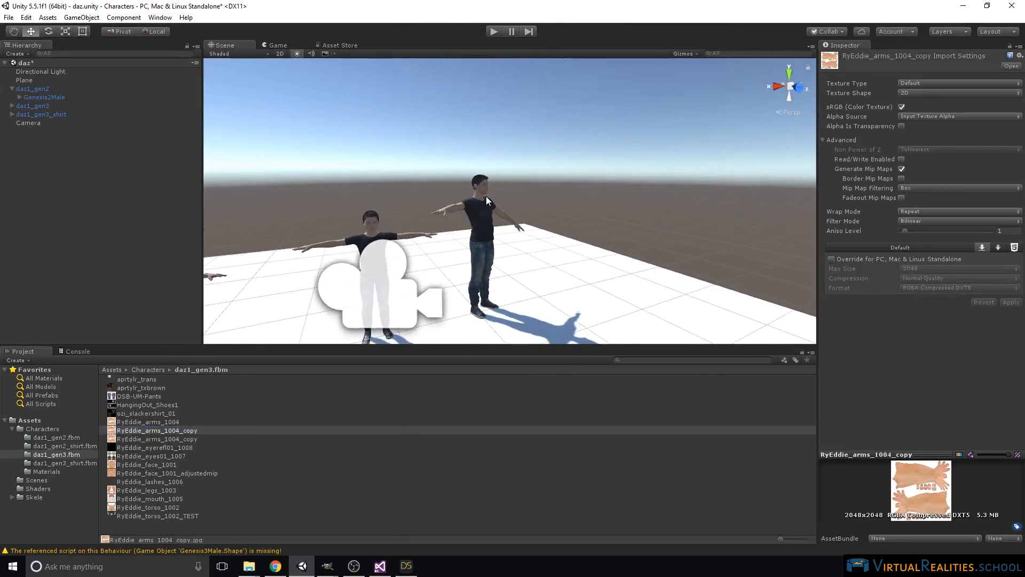
{"action": "scroll", "coordinate": [491, 200], "scroll_direction": "up", "scroll_amount": 5}
{"action": "left_click", "coordinate": [453, 194]}
{"action": "left_click", "coordinate": [448, 179]}
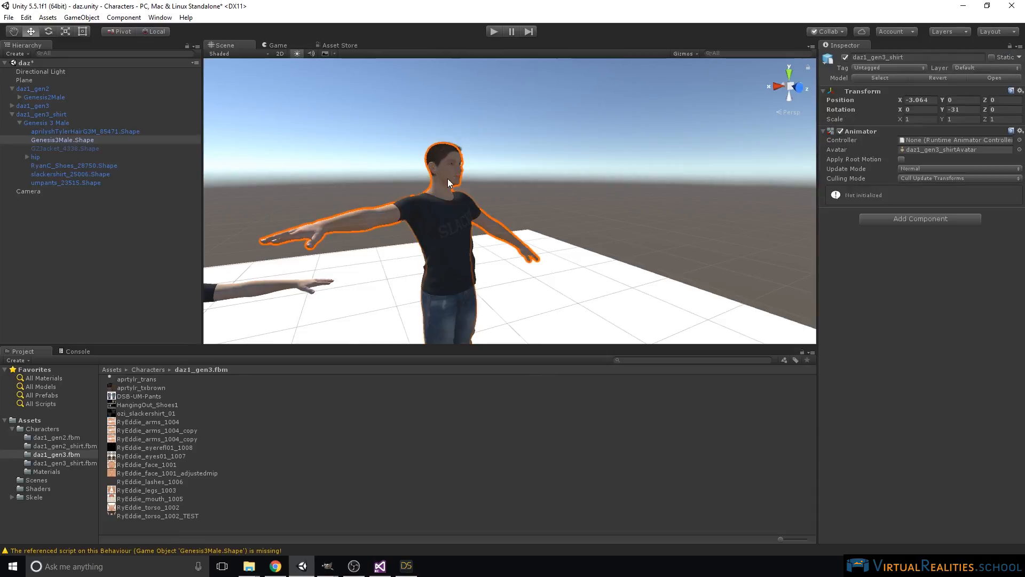
{"action": "scroll", "coordinate": [923, 299], "scroll_direction": "down", "scroll_amount": 10}
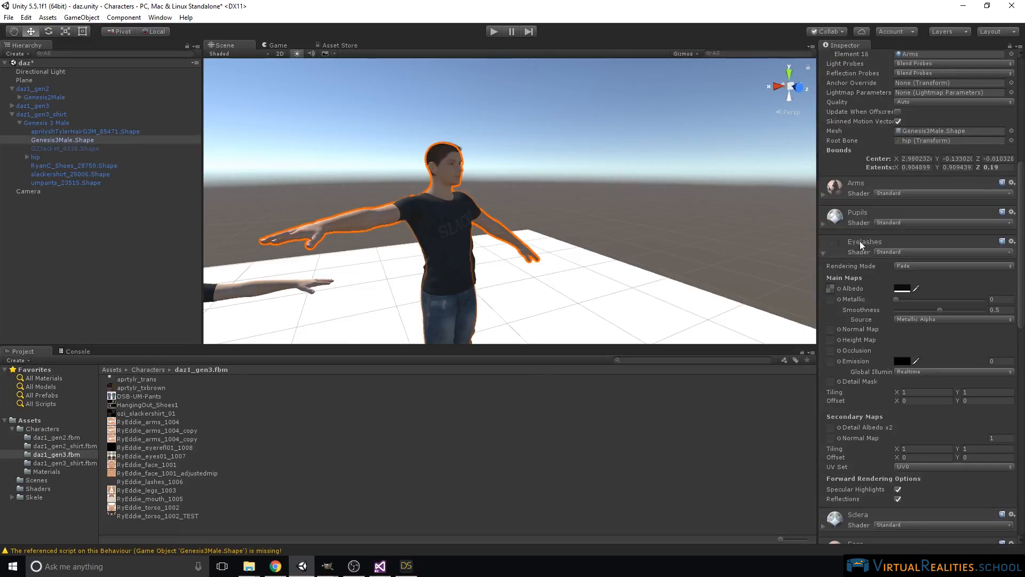
{"action": "left_click", "coordinate": [831, 289]}
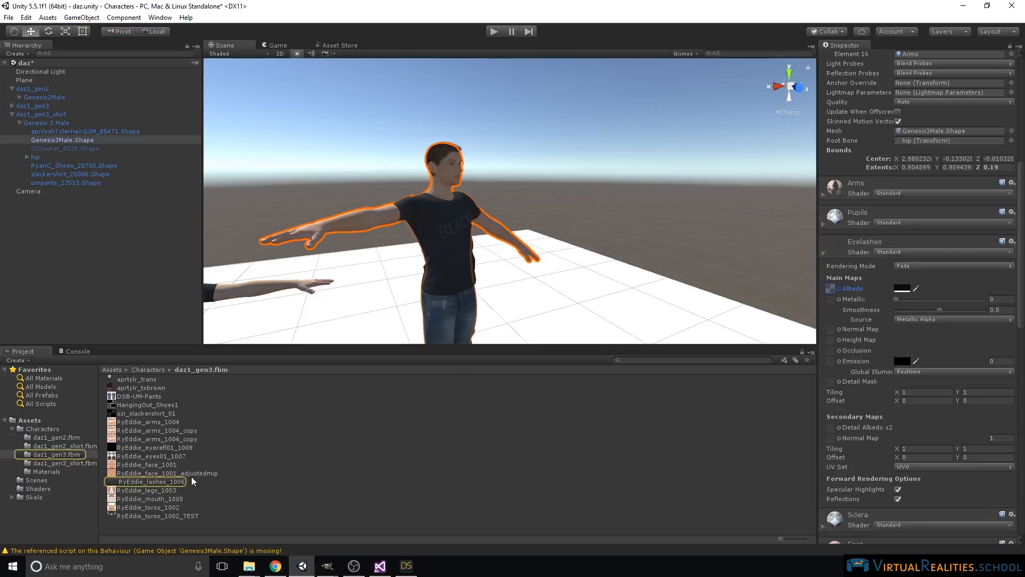
{"action": "left_click", "coordinate": [169, 482]}
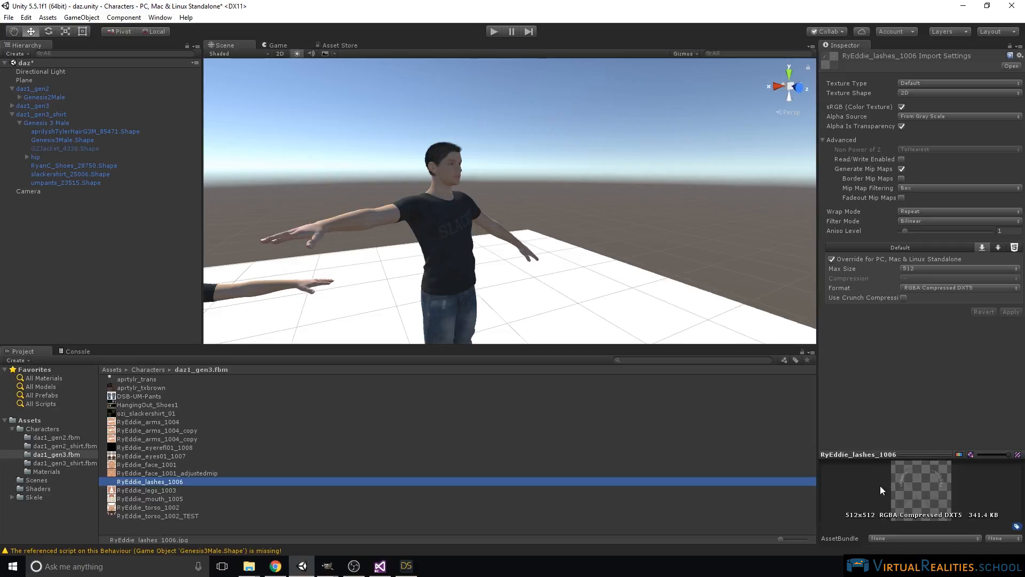
Step: Override the RyEddie_eyes01_1007 texture's import settings for PC, Mac & Linux Standalone with a max size of 512 and apply them
{"action": "left_click", "coordinate": [142, 466]}
{"action": "left_click", "coordinate": [154, 457]}
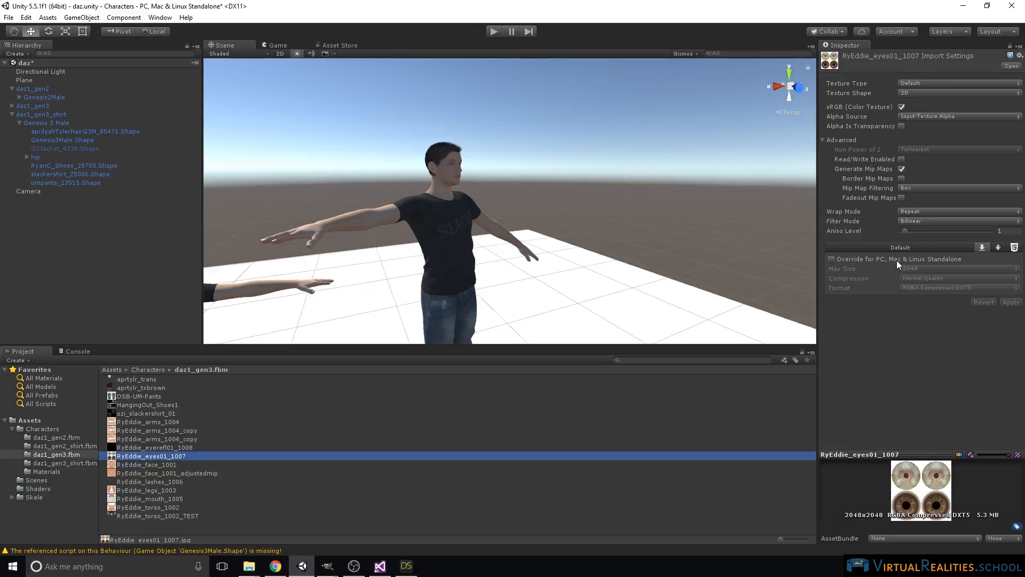
{"action": "left_click", "coordinate": [832, 259]}
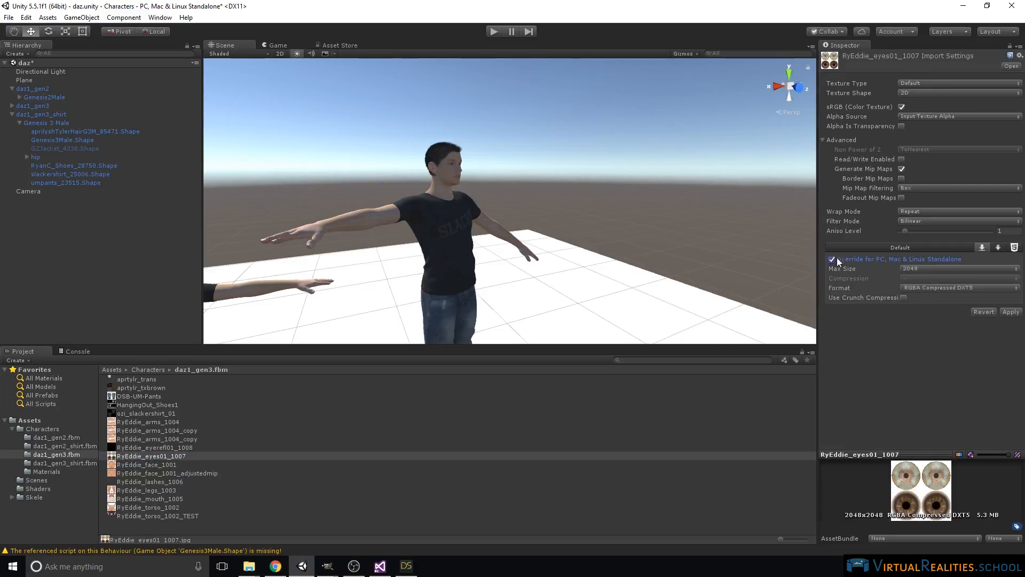
{"action": "left_click", "coordinate": [927, 270]}
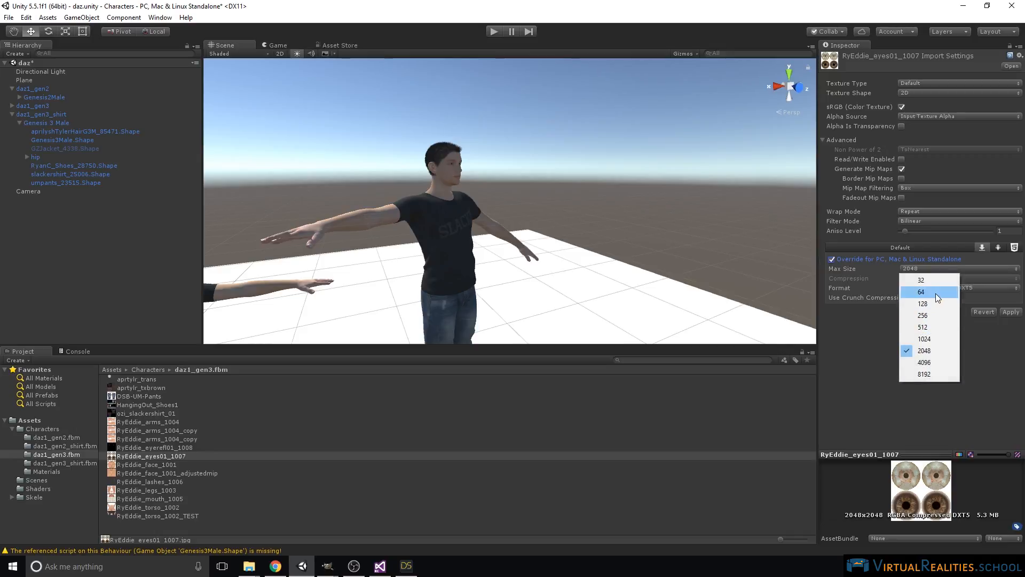
{"action": "left_click", "coordinate": [937, 327]}
{"action": "left_click", "coordinate": [1010, 312]}
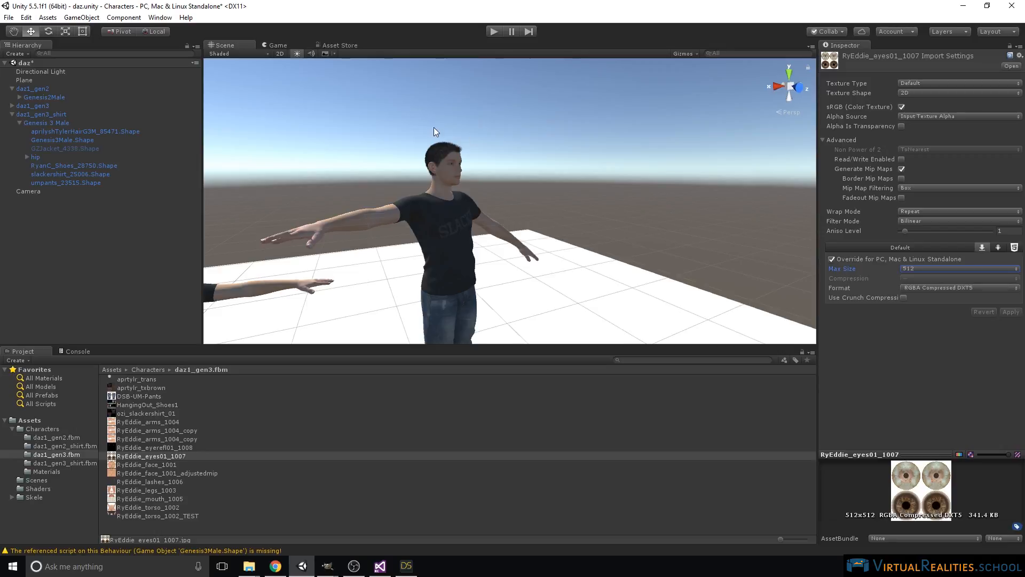
{"action": "right_click_drag", "start_coordinate": [449, 129], "coordinate": [423, 162]}
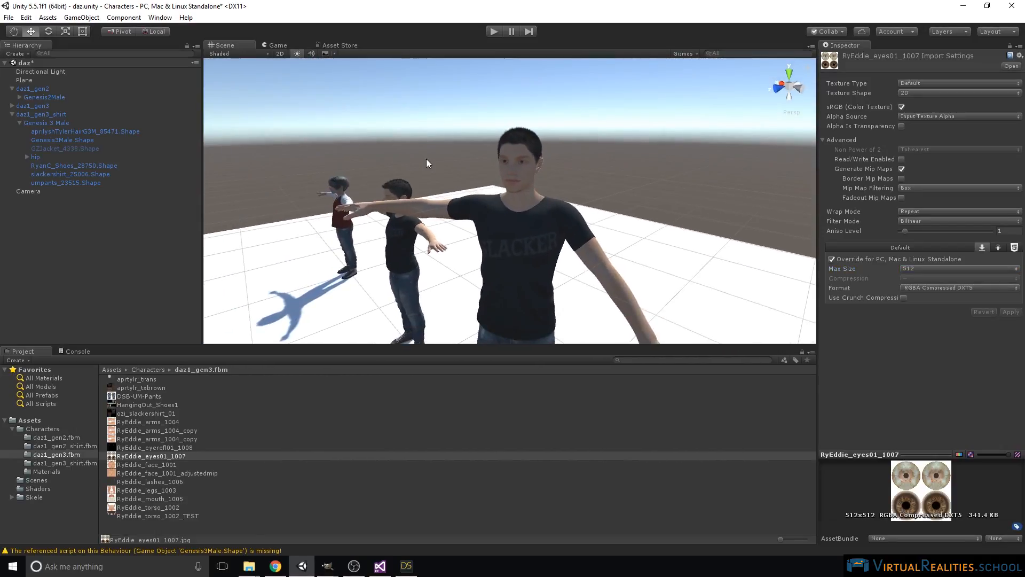
Step: Set the RyEddie_eyes01_1007 texture's standalone max size to 256, apply it, and check the character's eyes up close and from farther away
{"action": "key", "text": "Up"}
{"action": "key", "text": "Down"}
{"action": "key", "text": "Up"}
{"action": "key", "text": "Down"}
{"action": "right_click_drag", "start_coordinate": [526, 184], "coordinate": [598, 182]}
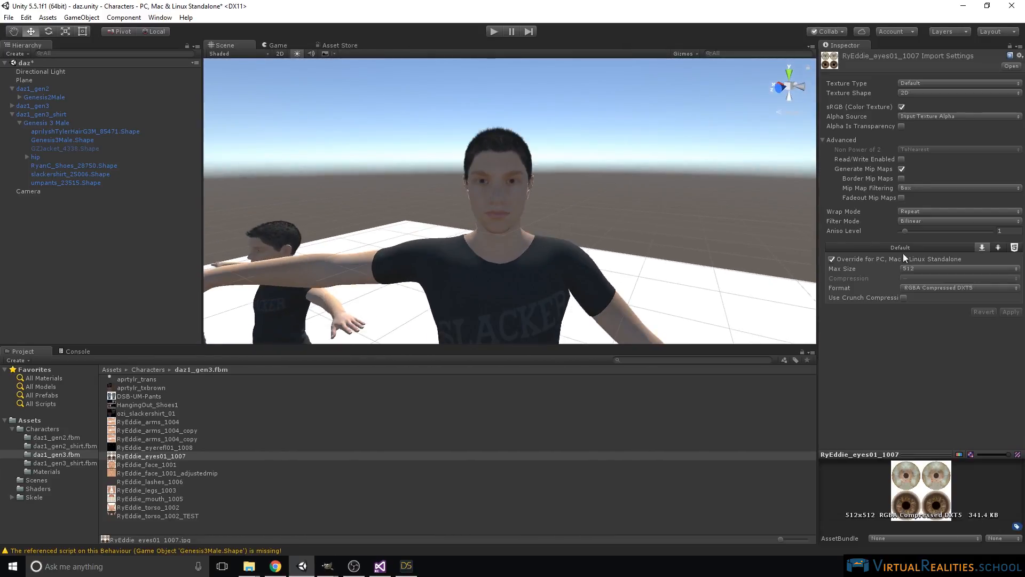
{"action": "left_click", "coordinate": [909, 269]}
{"action": "left_click", "coordinate": [921, 315]}
{"action": "left_click", "coordinate": [1013, 314]}
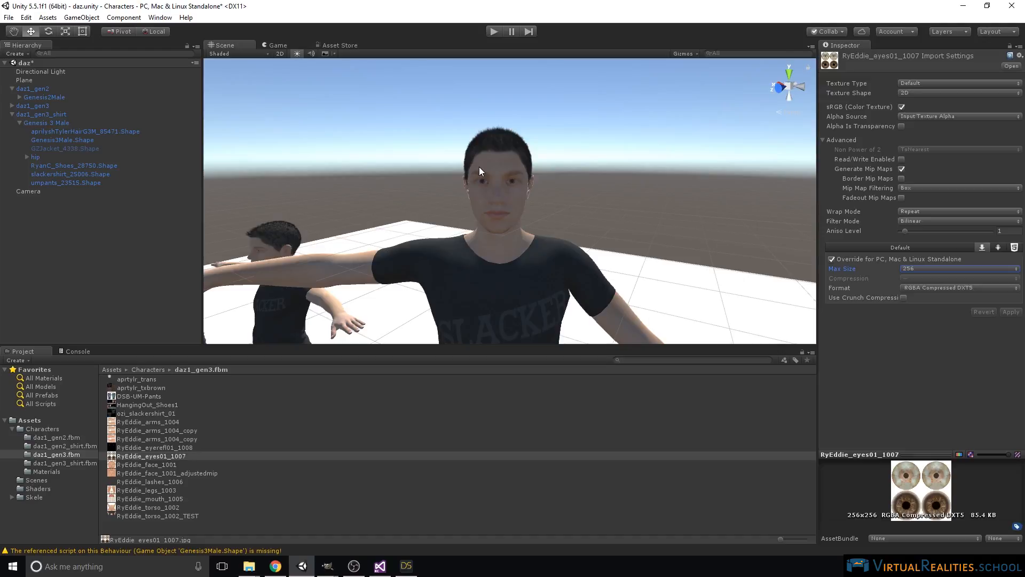
{"action": "scroll", "coordinate": [447, 165], "scroll_direction": "down", "scroll_amount": 6}
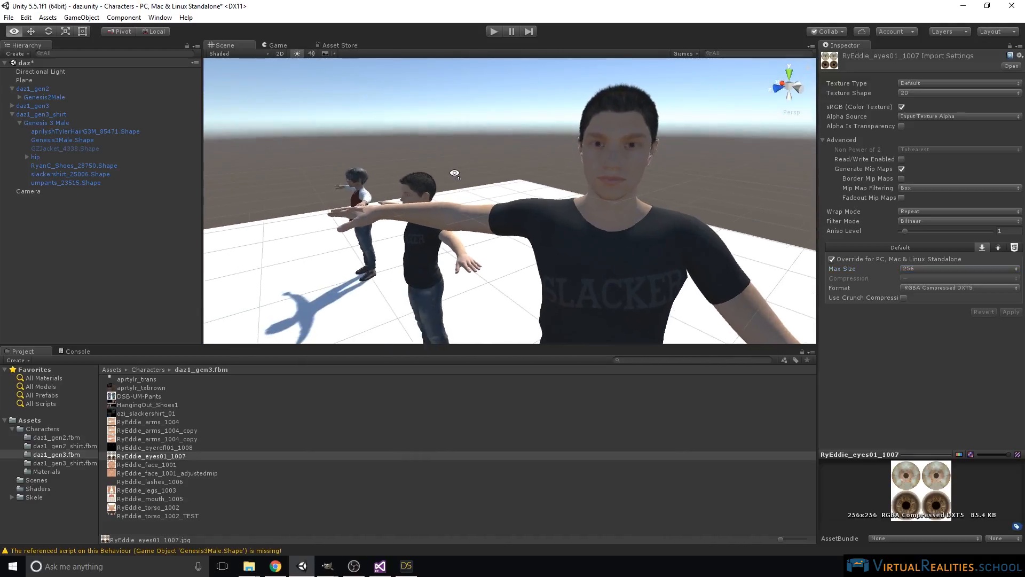
{"action": "left_click_drag", "start_coordinate": [621, 171], "coordinate": [601, 173], "text": "alt"}
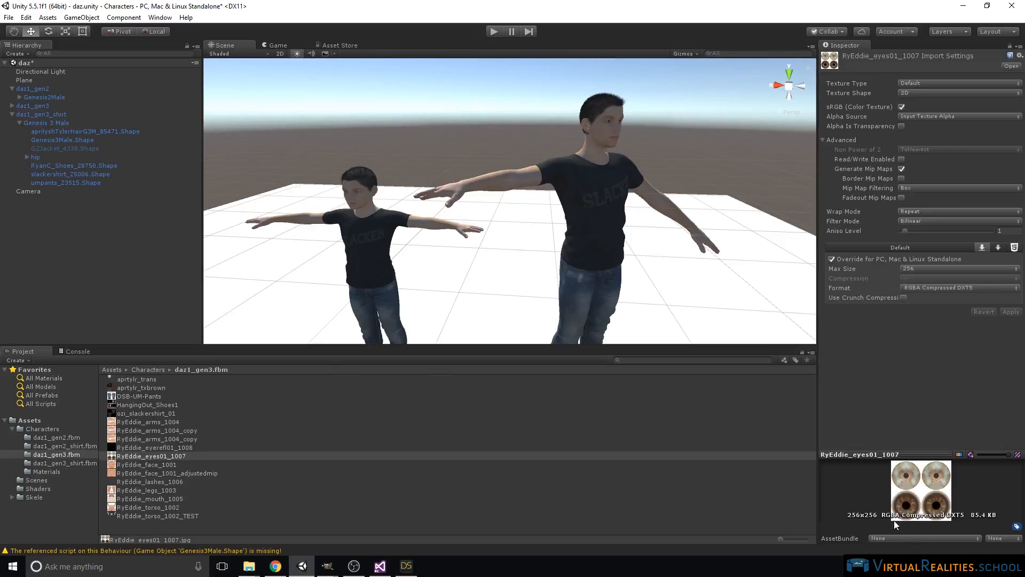
Step: Check the RyEddie_face_1001 texture's import settings, and frame the hip bone of daz1_gen3_shirt in the scene
{"action": "left_click", "coordinate": [144, 464]}
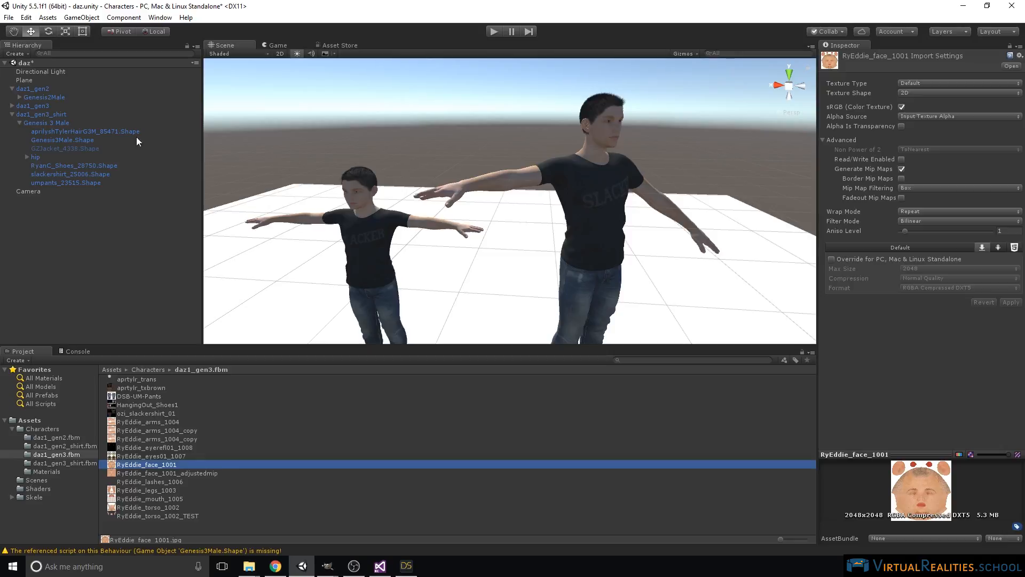
{"action": "left_click", "coordinate": [20, 122]}
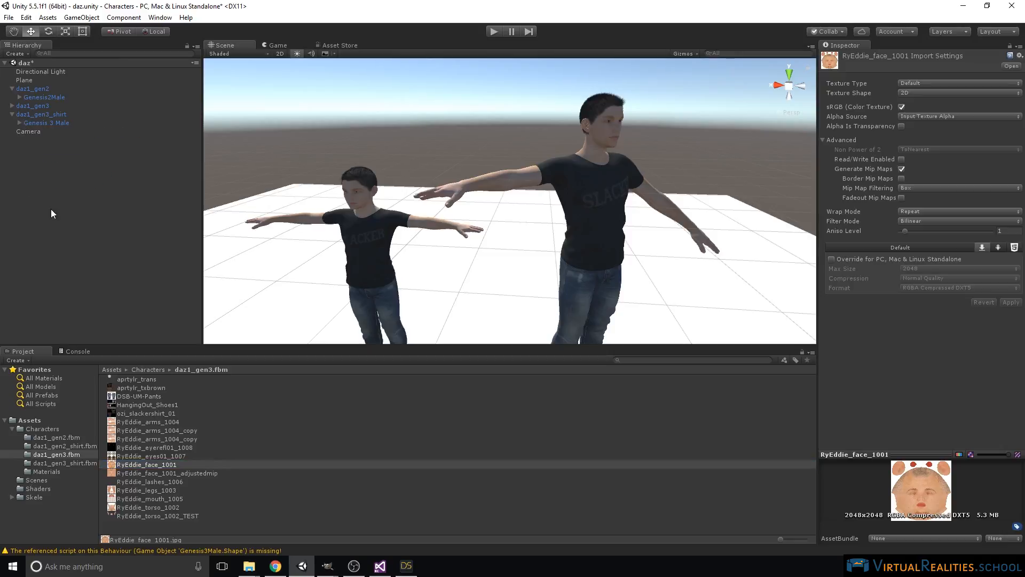
{"action": "left_click", "coordinate": [20, 122]}
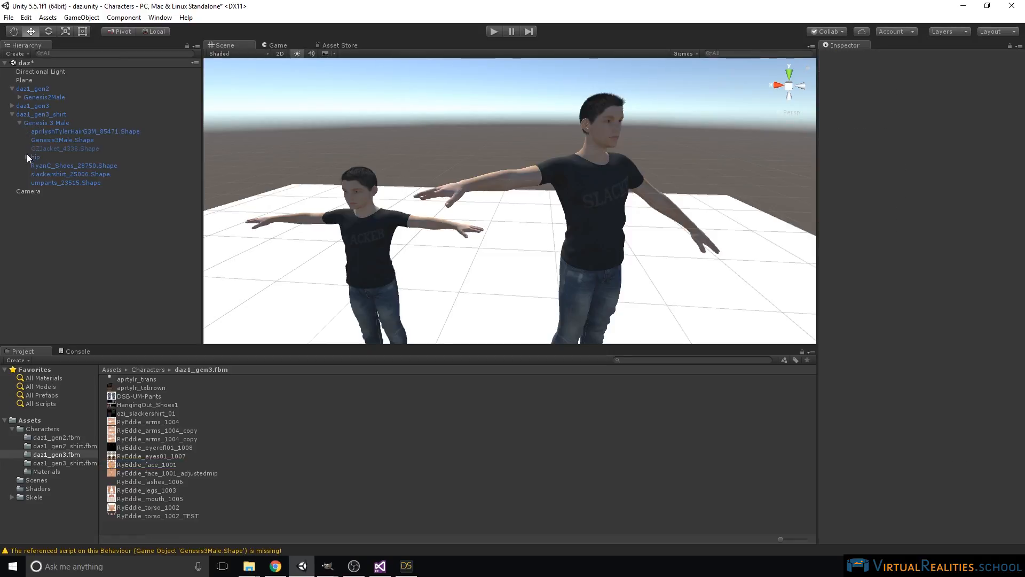
{"action": "left_click", "coordinate": [27, 157], "text": "alt"}
{"action": "left_click", "coordinate": [34, 174]}
{"action": "left_click", "coordinate": [35, 159]}
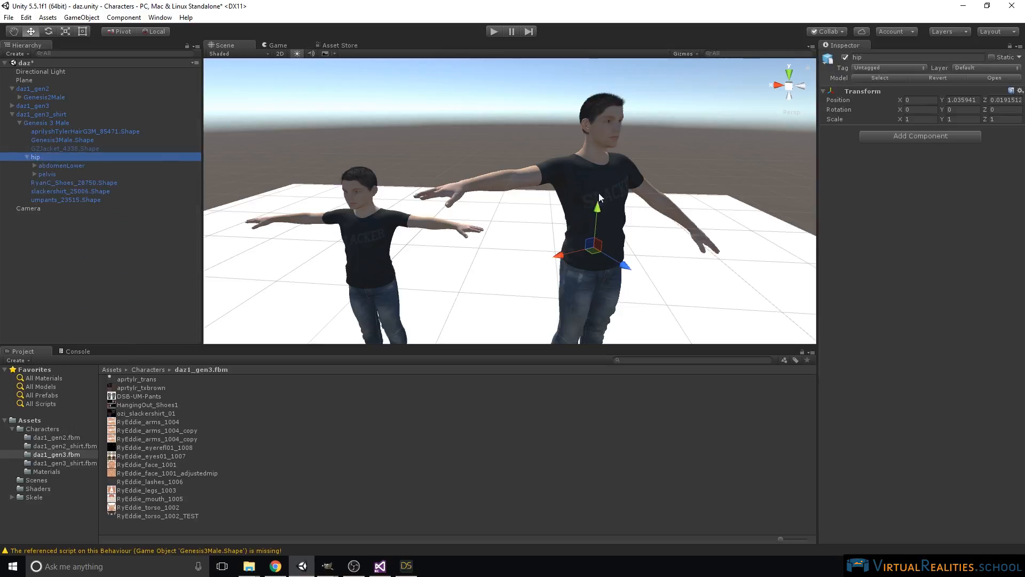
{"action": "key", "text": "f"}
{"action": "left_click", "coordinate": [34, 174]}
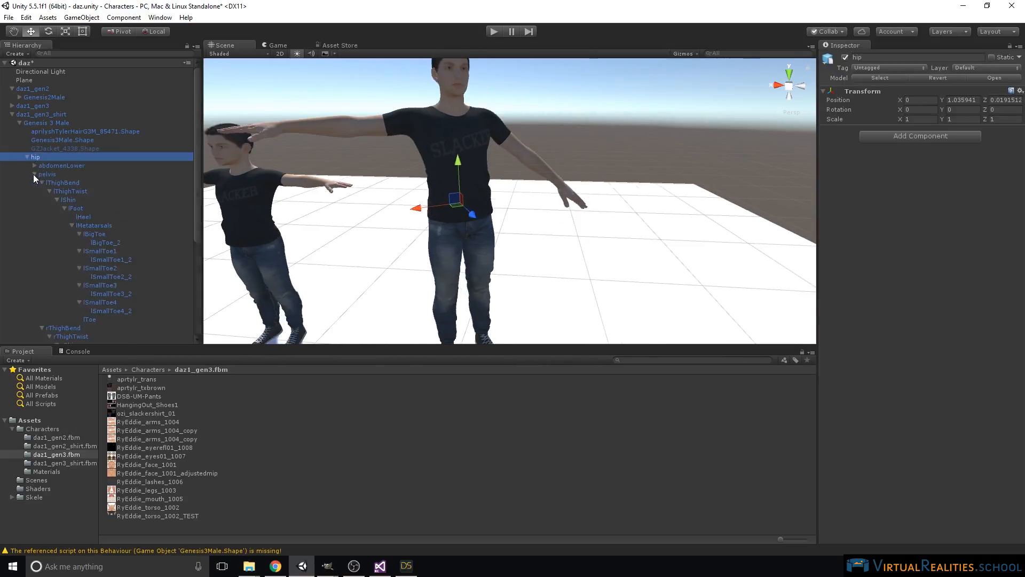
Step: Expand every bone under hip on daz1_gen3_shirt and look through the full skeleton hierarchy
{"action": "left_click", "coordinate": [27, 158]}
{"action": "left_click", "coordinate": [27, 158], "text": "alt"}
{"action": "scroll", "coordinate": [91, 226], "scroll_direction": "down", "scroll_amount": 5}
{"action": "scroll", "coordinate": [92, 229], "scroll_direction": "down", "scroll_amount": 15}
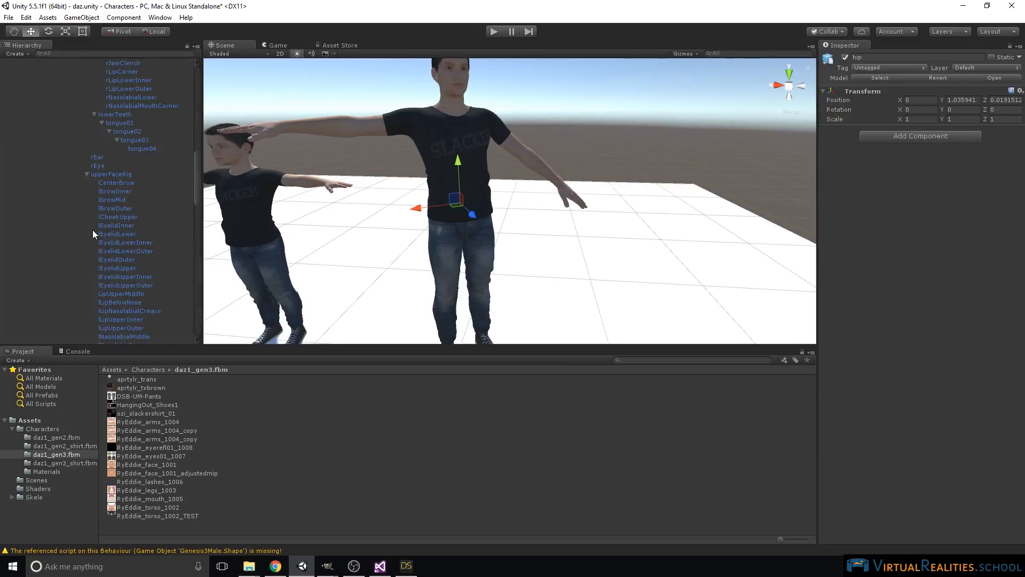
{"action": "scroll", "coordinate": [93, 234], "scroll_direction": "down", "scroll_amount": 10}
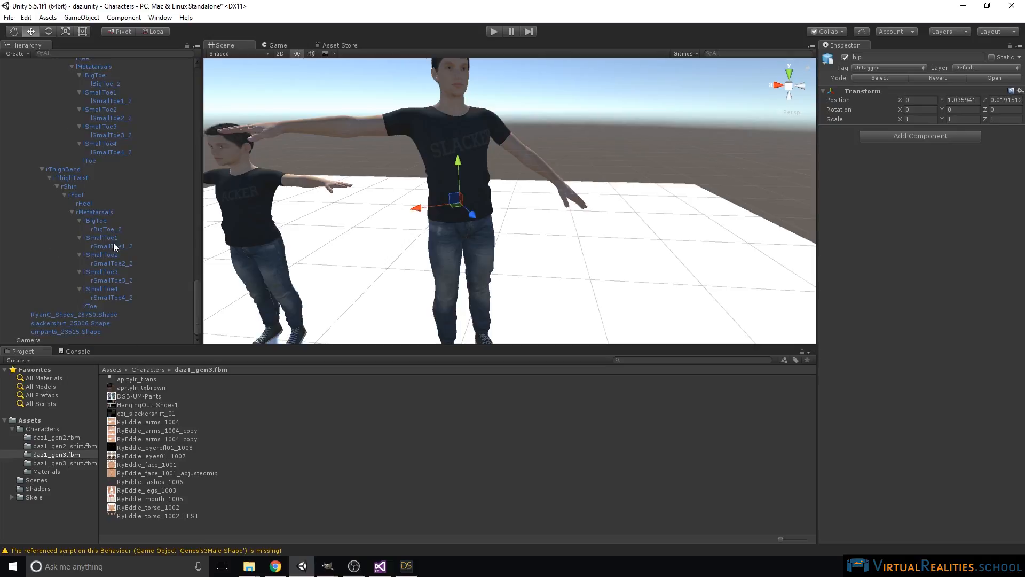
{"action": "left_click_drag", "start_coordinate": [199, 294], "coordinate": [204, 66]}
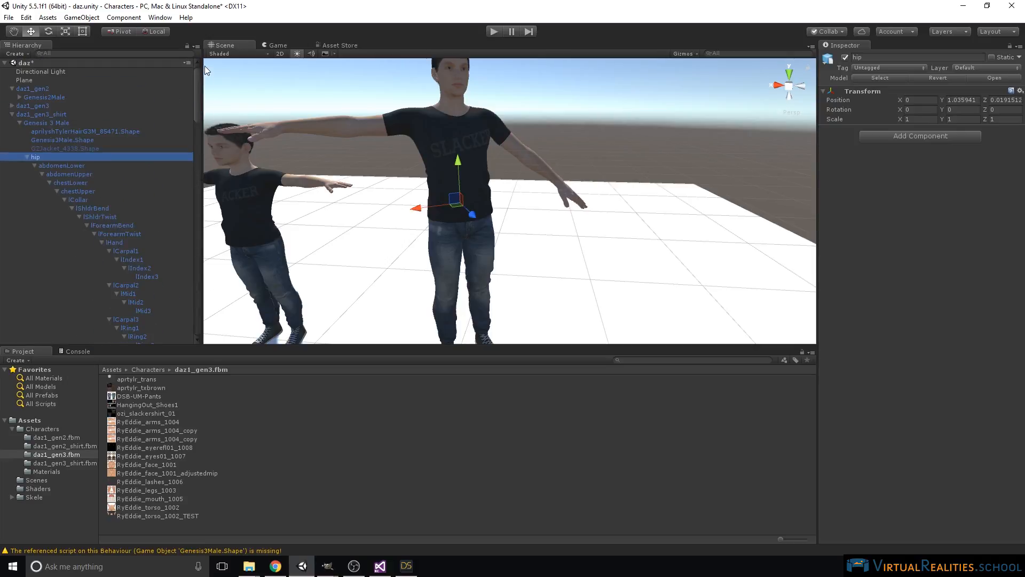
Step: Inspect the transforms of the abdomenLower, chestLower, lShldrBend and lForearmTwist bones, and collapse the hip hierarchy
{"action": "left_click", "coordinate": [63, 166]}
{"action": "left_click", "coordinate": [74, 181]}
{"action": "left_click", "coordinate": [96, 208]}
{"action": "left_click", "coordinate": [119, 234]}
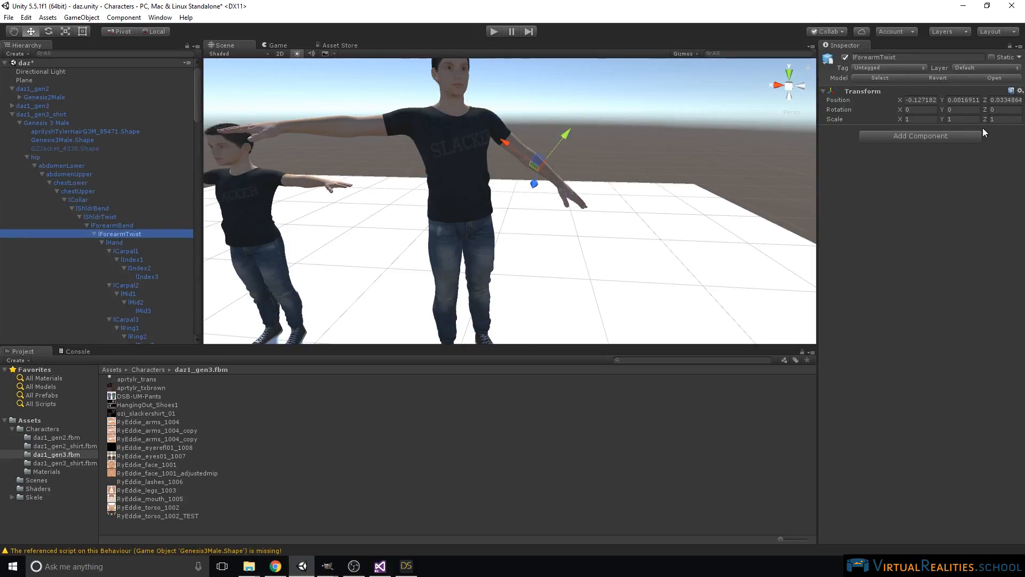
{"action": "left_click", "coordinate": [27, 157]}
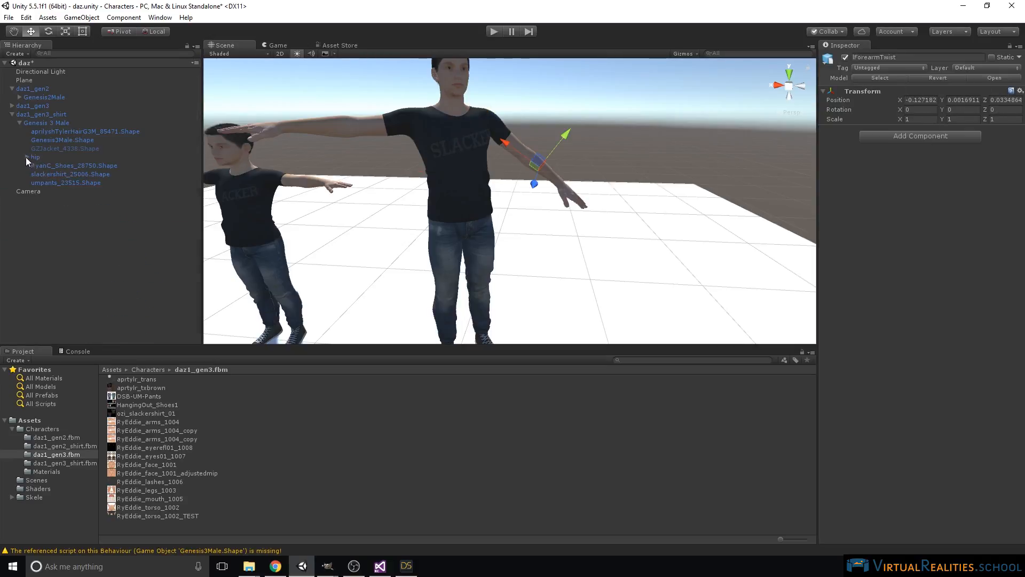
{"action": "left_click", "coordinate": [92, 242]}
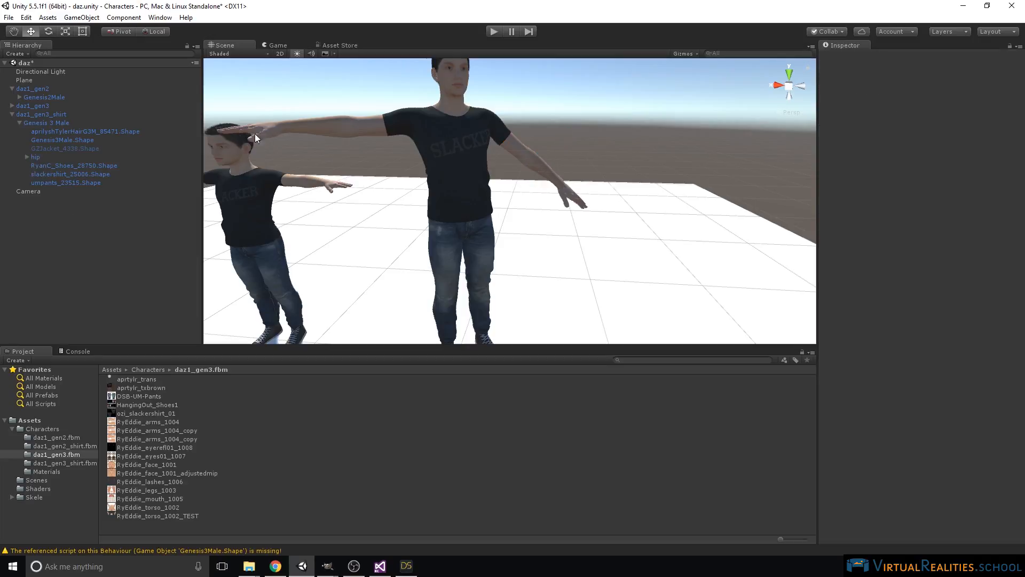
Step: Locate the lHand bone under hip, inspect its transform, and collapse the hierarchy again
{"action": "left_click", "coordinate": [26, 157]}
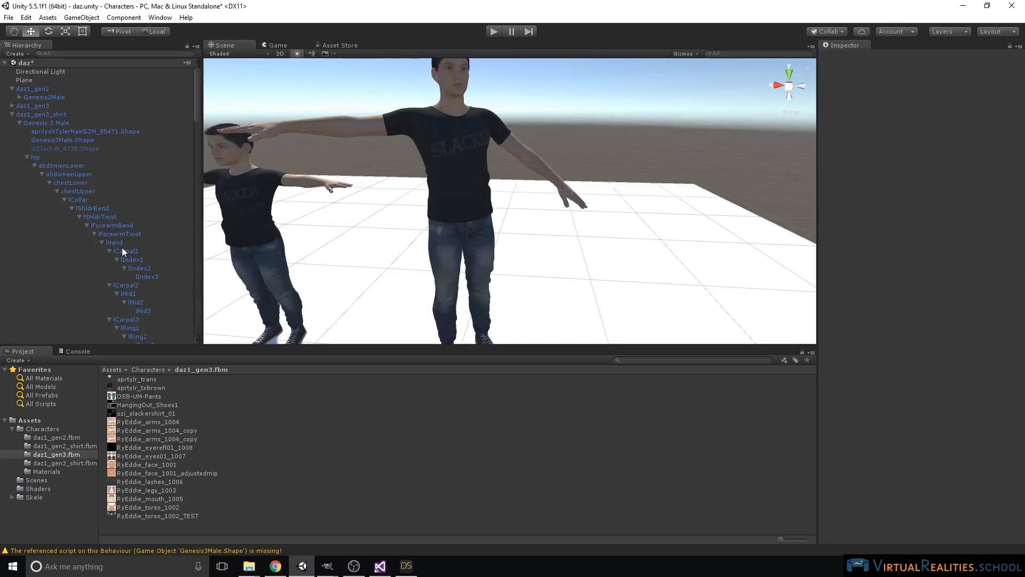
{"action": "left_click", "coordinate": [113, 243]}
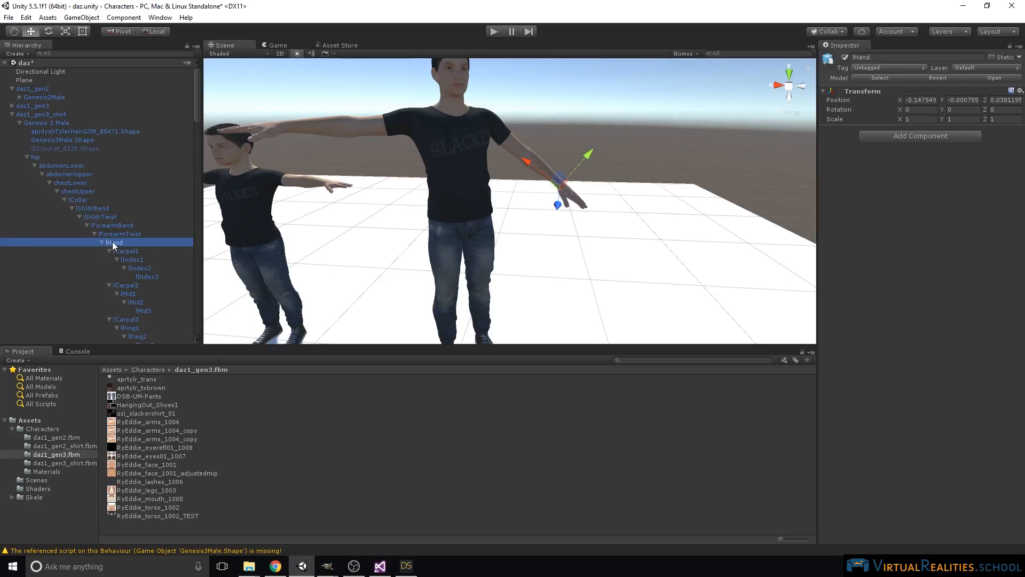
{"action": "left_click", "coordinate": [27, 157]}
{"action": "left_click", "coordinate": [57, 244]}
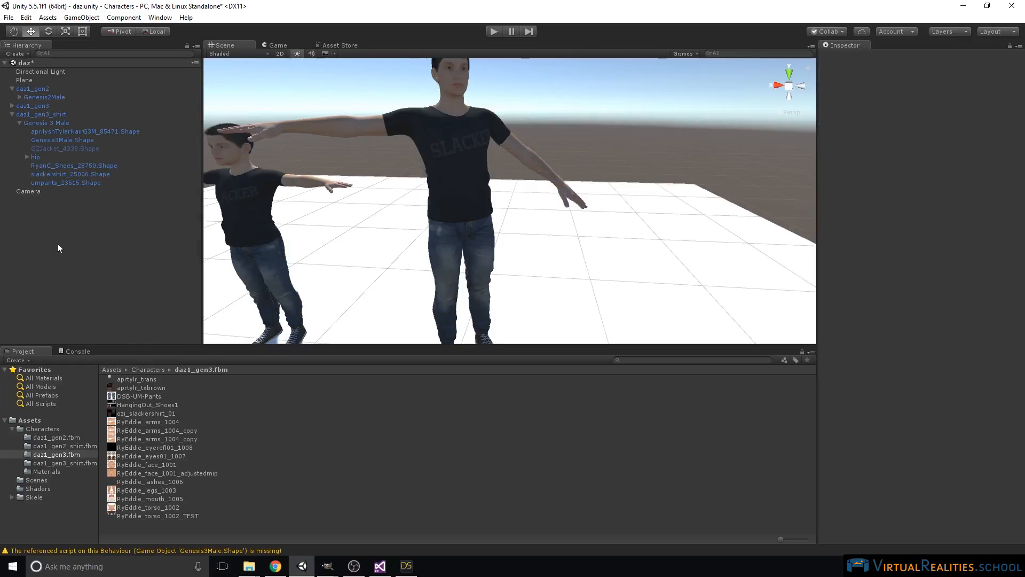
Step: Enable Optimize Game Objects in the rig import settings of the daz1_gen3_shirt model in the Characters folder
{"action": "left_click", "coordinate": [46, 117]}
{"action": "left_click", "coordinate": [40, 429]}
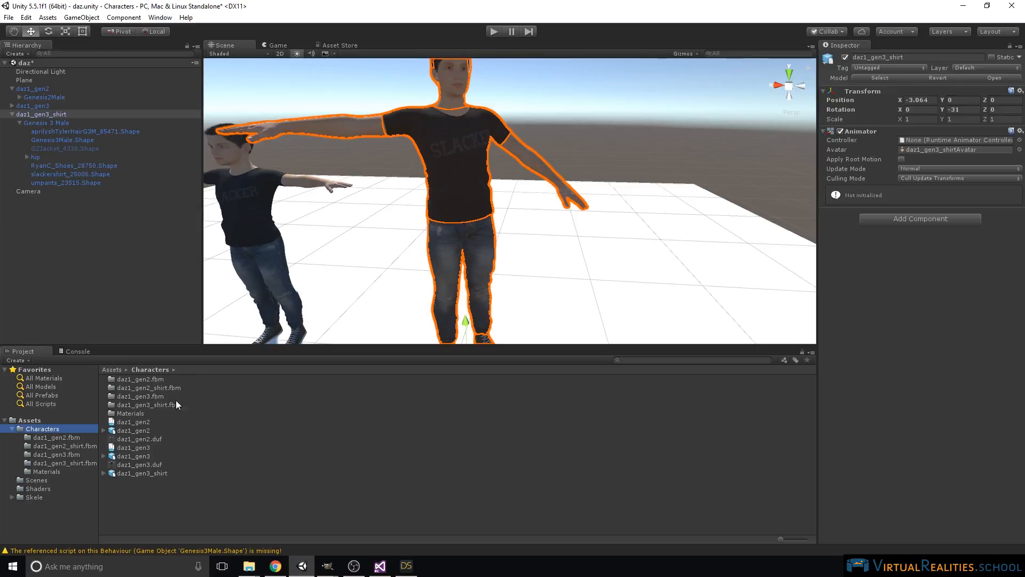
{"action": "left_click", "coordinate": [136, 473]}
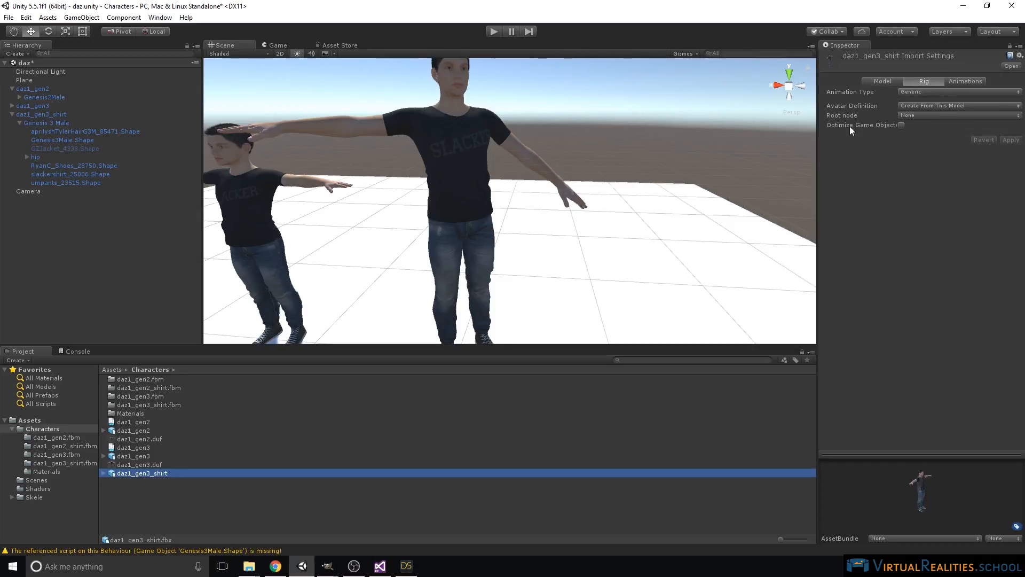
{"action": "left_click", "coordinate": [902, 125]}
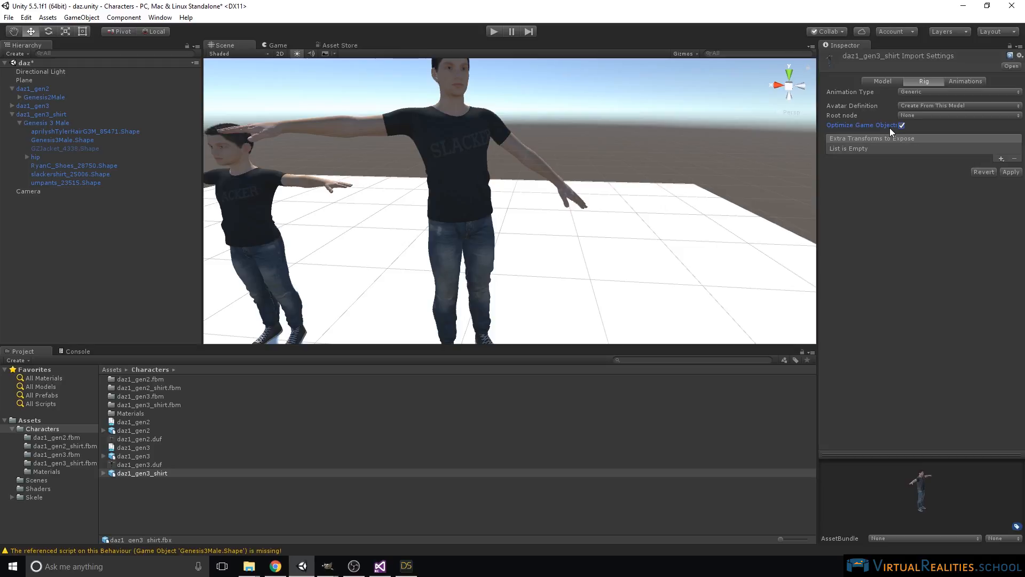
Step: Add the lHand bone to daz1_gen3_shirt's Extra Transforms to Expose and apply the rig import settings
{"action": "left_click", "coordinate": [1000, 158]}
{"action": "left_click", "coordinate": [1001, 158]}
{"action": "mouse_move", "coordinate": [999, 185]}
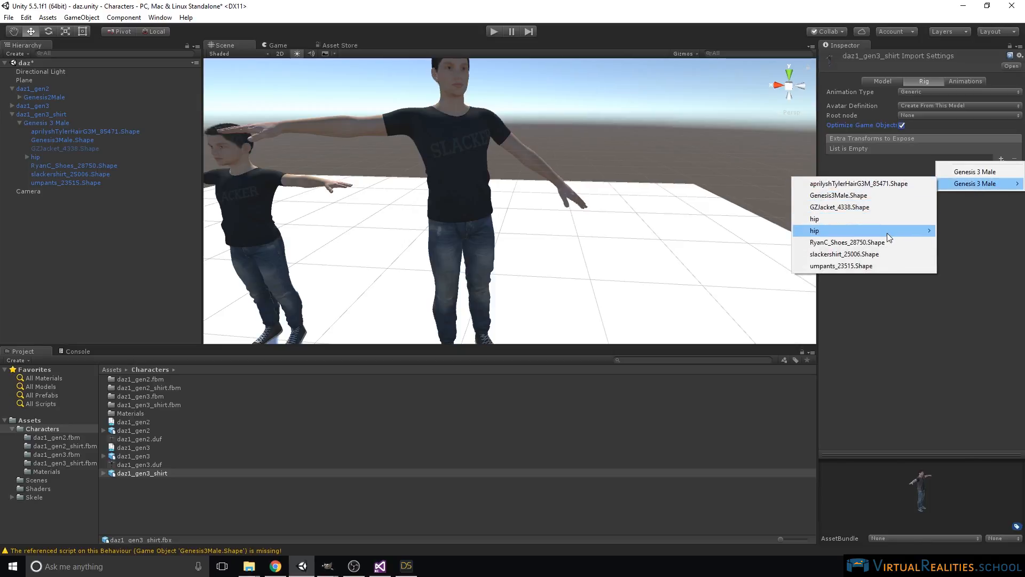
{"action": "mouse_move", "coordinate": [888, 233]}
{"action": "mouse_move", "coordinate": [751, 241]}
{"action": "mouse_move", "coordinate": [831, 255]}
{"action": "mouse_move", "coordinate": [914, 264]}
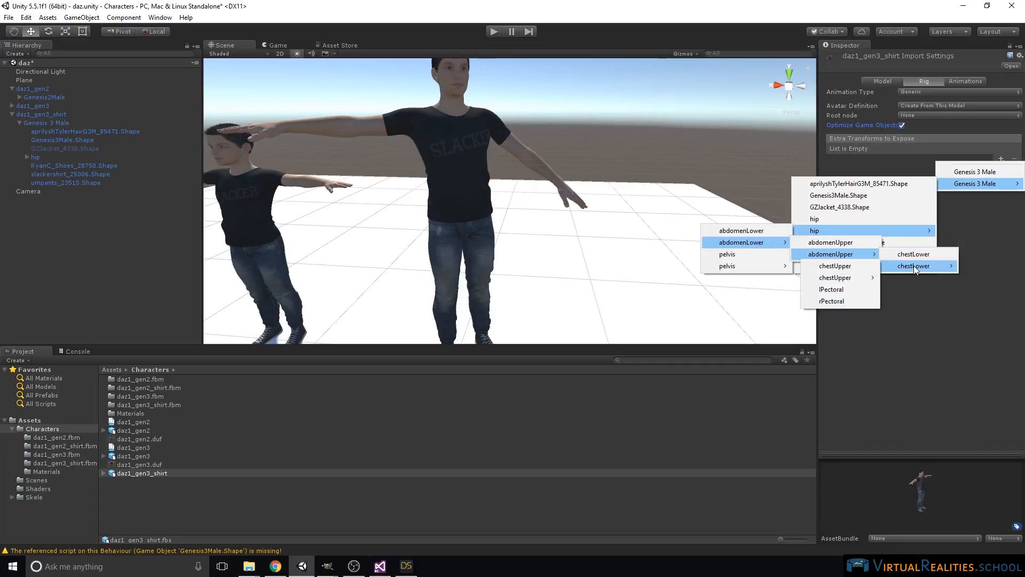
{"action": "mouse_move", "coordinate": [851, 280]}
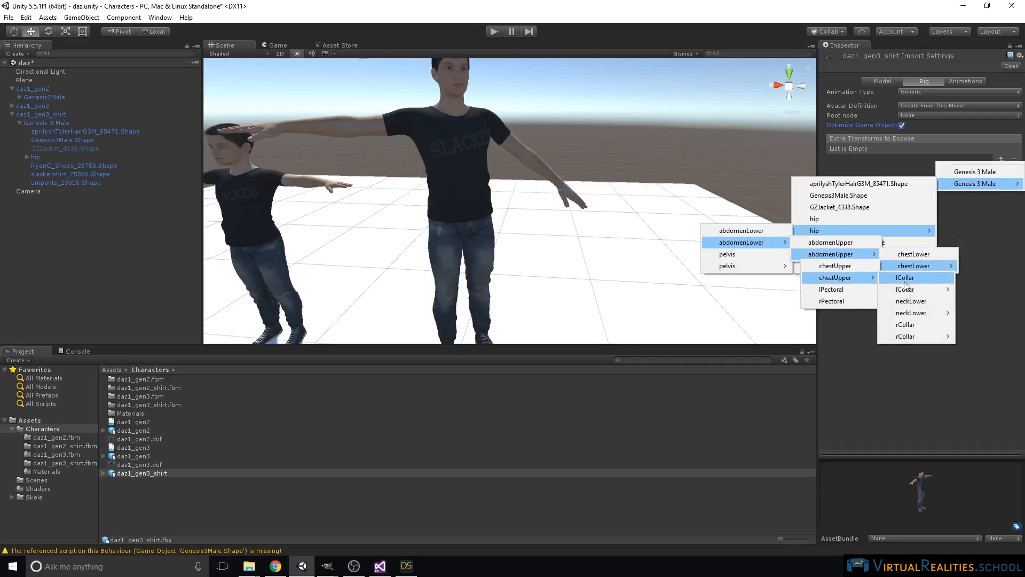
{"action": "mouse_move", "coordinate": [917, 287]}
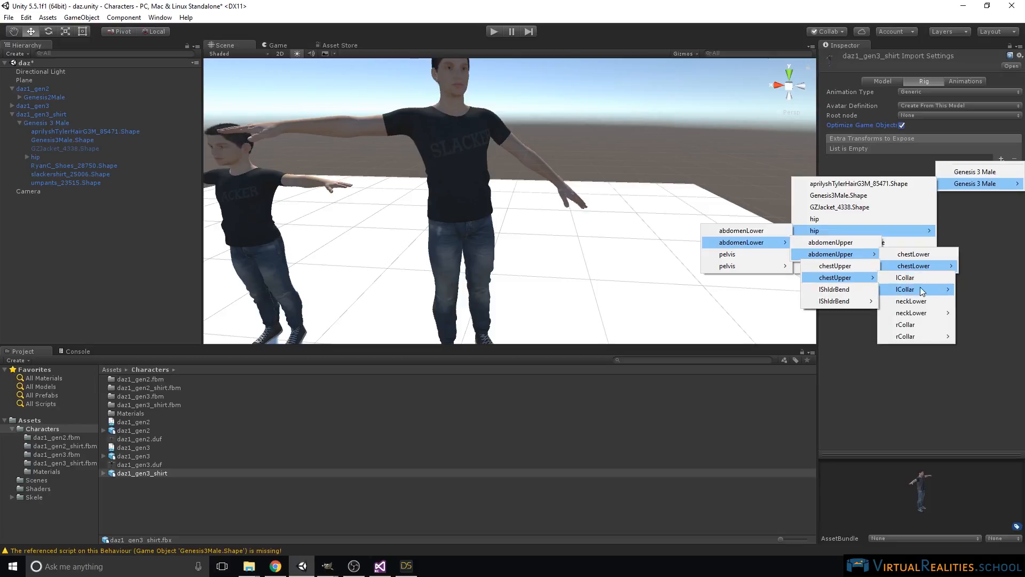
{"action": "mouse_move", "coordinate": [851, 300]}
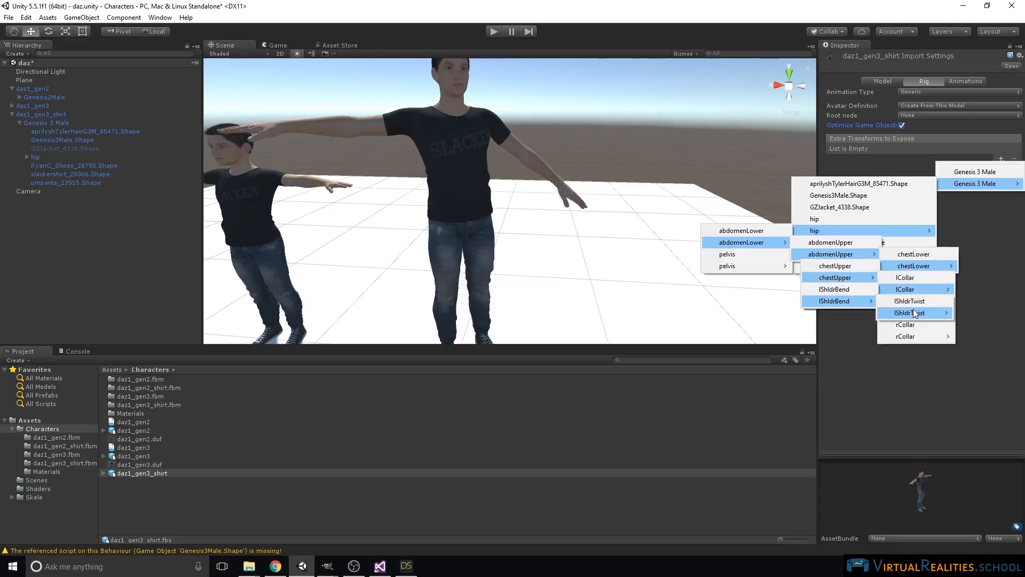
{"action": "mouse_move", "coordinate": [915, 313]}
{"action": "mouse_move", "coordinate": [837, 324]}
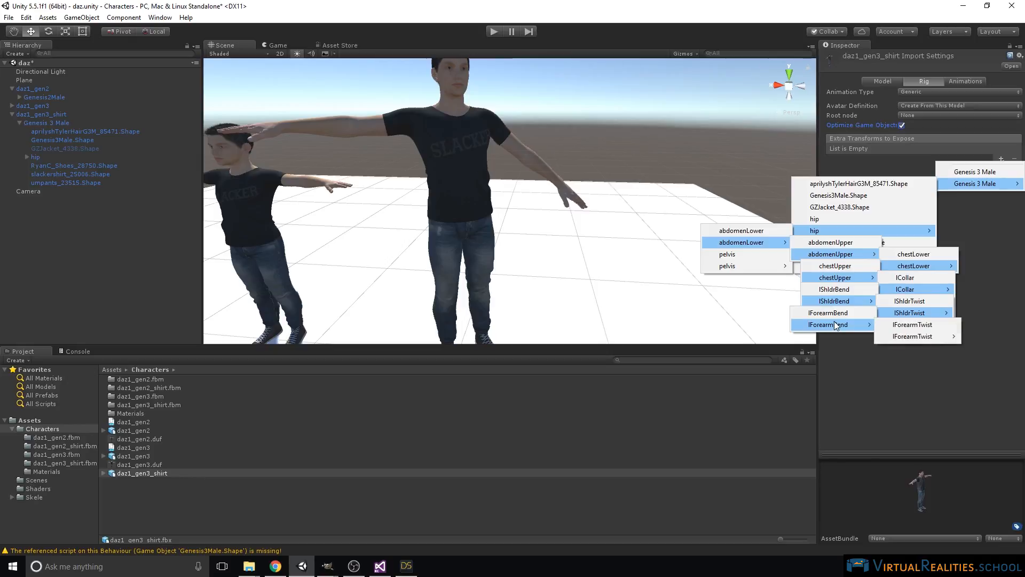
{"action": "mouse_move", "coordinate": [919, 336]}
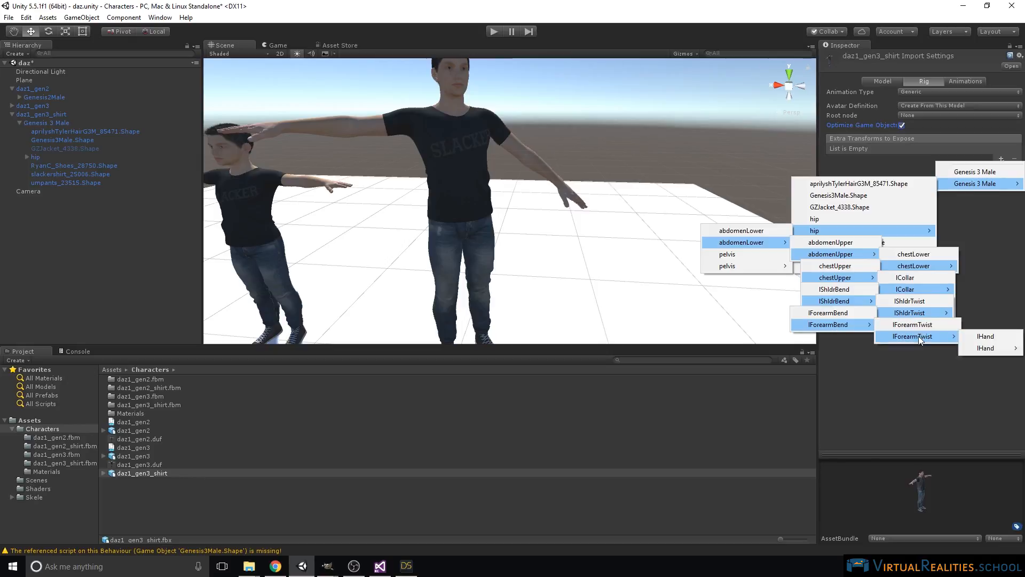
{"action": "left_click", "coordinate": [995, 336]}
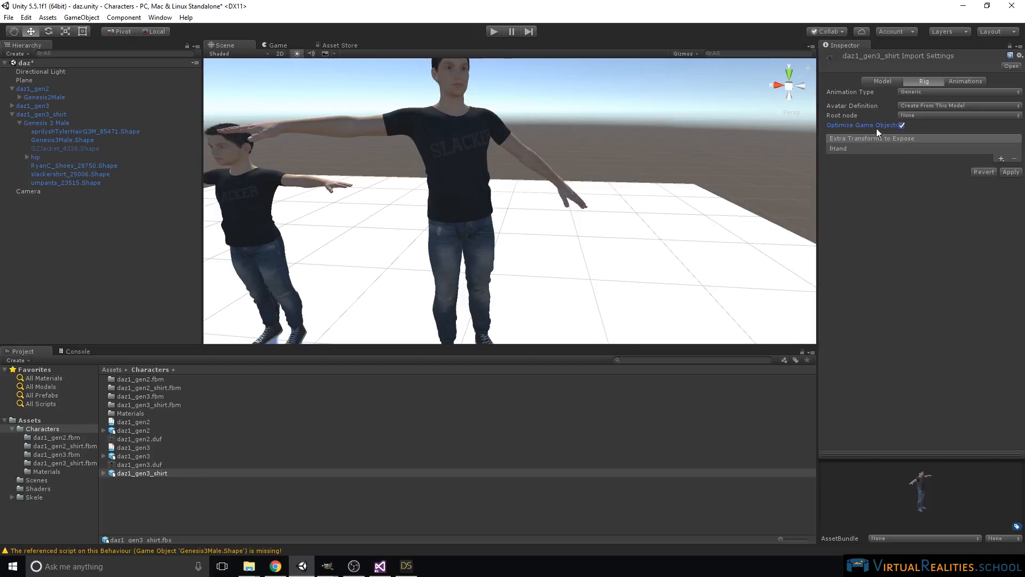
{"action": "left_click", "coordinate": [1013, 172]}
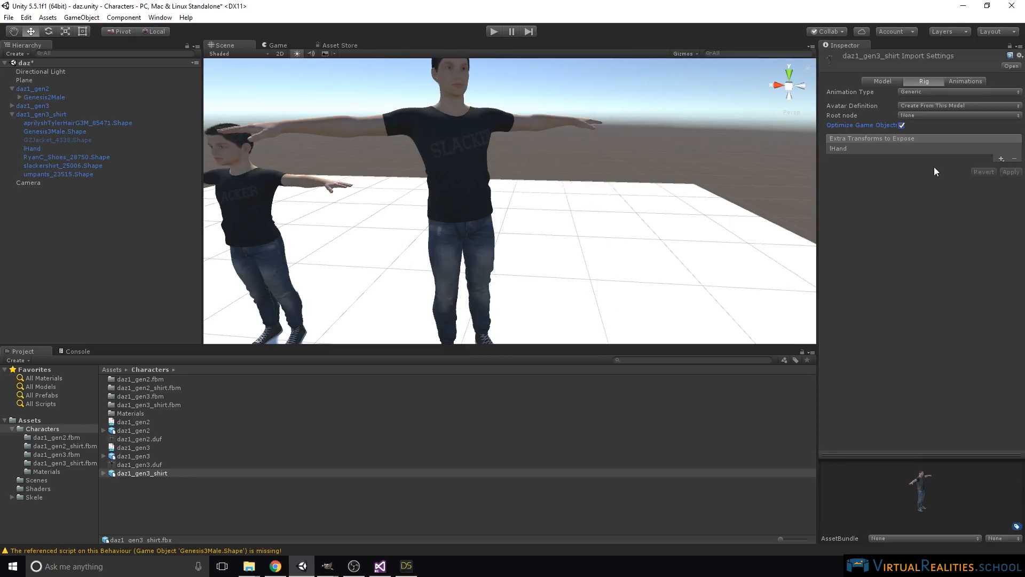
Step: Examine the optimized daz1_gen3_shirt character and its exposed lHand transform in the scene
{"action": "left_click", "coordinate": [40, 115]}
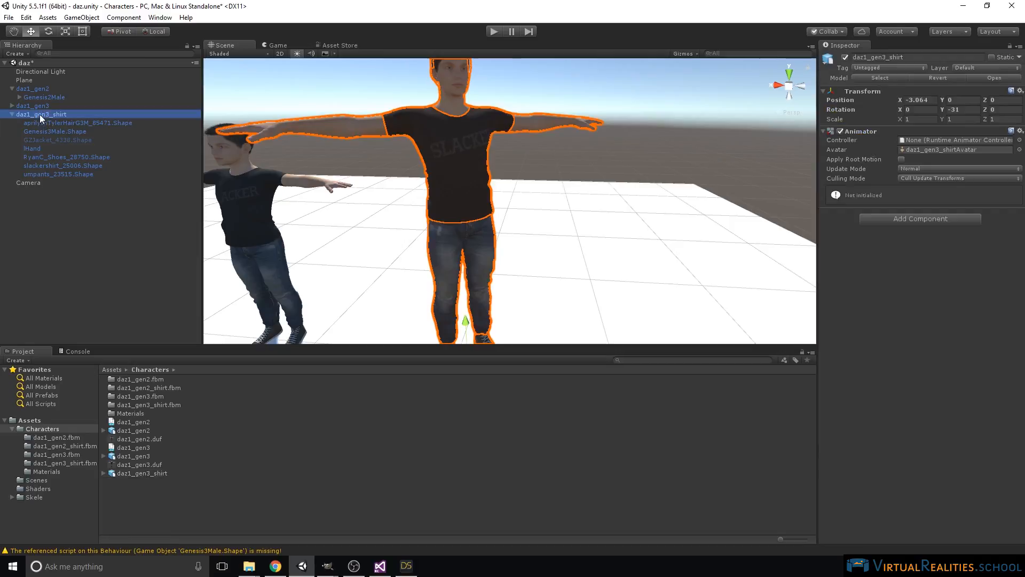
{"action": "left_click", "coordinate": [32, 148]}
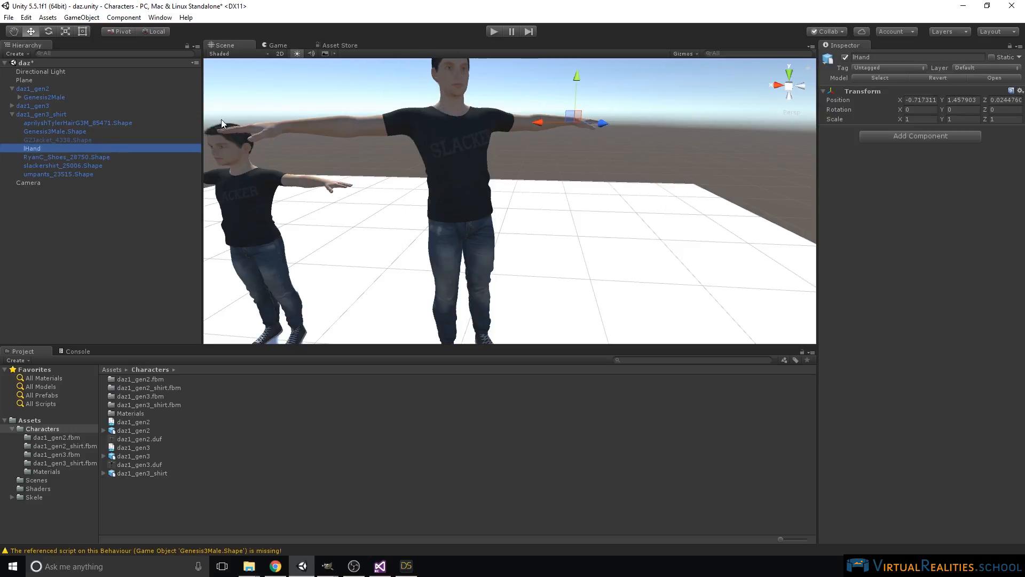
{"action": "middle_click_drag", "start_coordinate": [467, 191], "coordinate": [475, 183]}
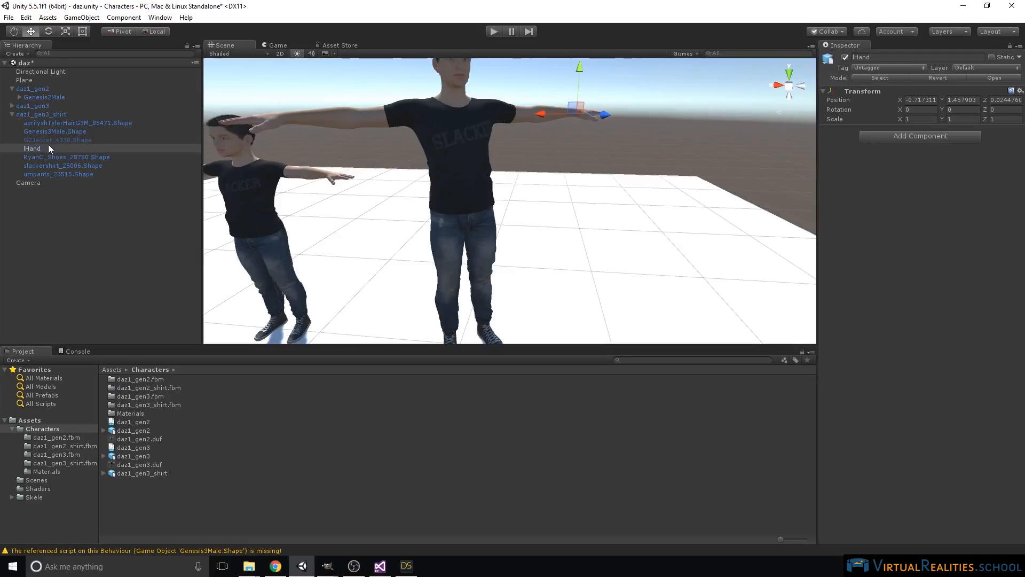